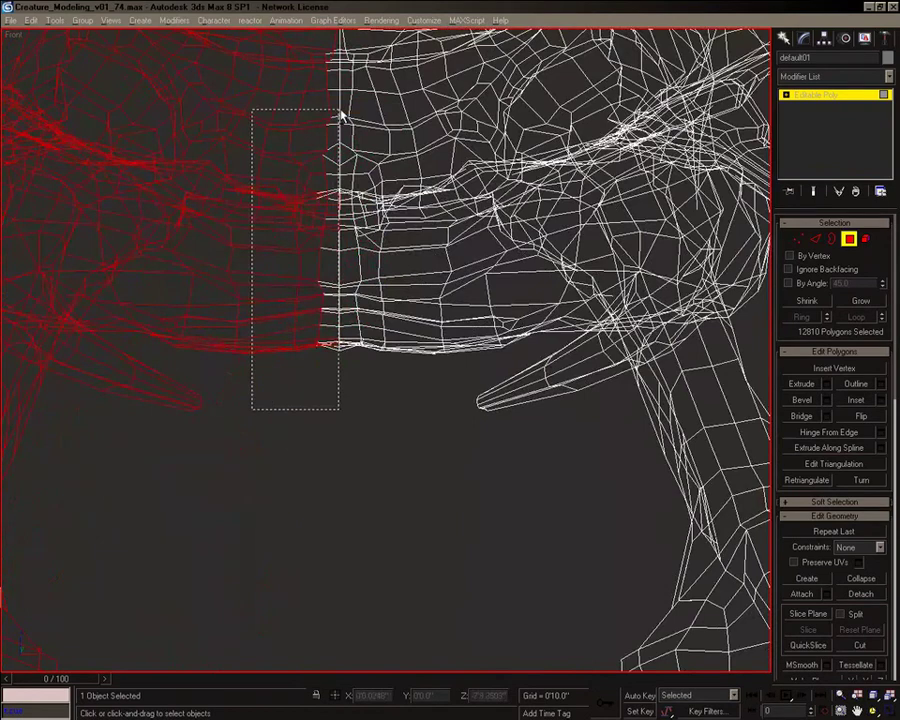
# - Add the missed polygons along the lower torso's centre line to the half-creature selection
pyautogui.hotkey('ctrl', 'z')
pyautogui.moveTo(270, 362); pyautogui.dragTo(292, 405, button='middle')
pyautogui.keyDown('ctrl'); pyautogui.moveTo(311, 416); pyautogui.dragTo(360, 74); pyautogui.keyUp('ctrl')
pyautogui.moveTo(419, 148); pyautogui.dragTo(412, 488, button='middle')
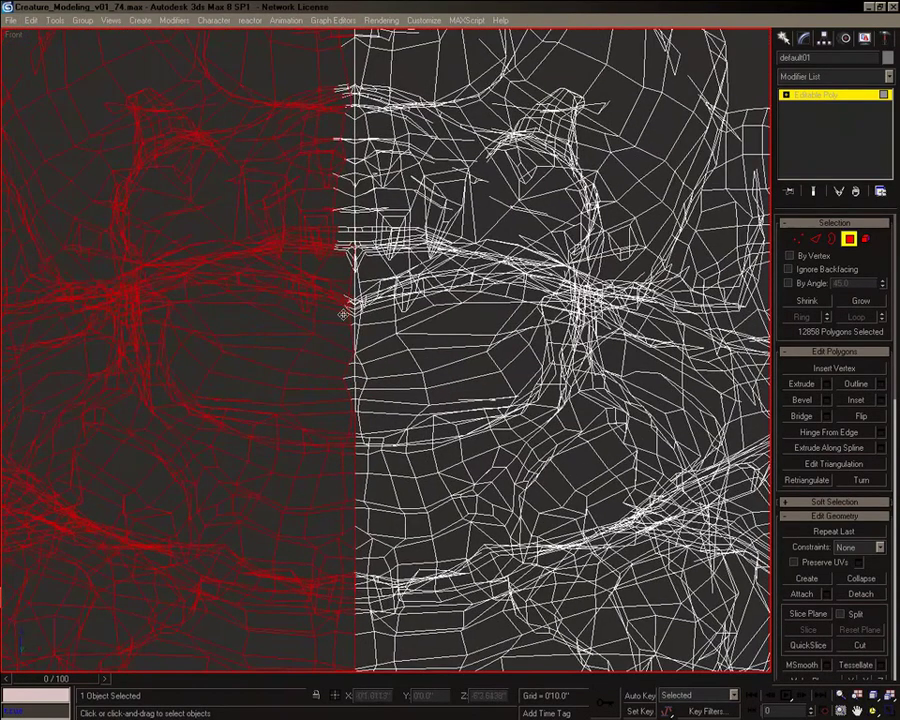
pyautogui.moveTo(413, 380); pyautogui.dragTo(430, 247, button='middle')
pyautogui.keyDown('ctrl'); pyautogui.moveTo(366, 627); pyautogui.dragTo(338, 118); pyautogui.keyUp('ctrl')
pyautogui.keyDown('ctrl'); pyautogui.moveTo(338, 336); pyautogui.dragTo(345, 89); pyautogui.keyUp('ctrl')
# - Add the remaining polygons on the torso's selected half to the selection, covering everything up to the centre line
pyautogui.moveTo(345, 88); pyautogui.dragTo(318, 229, button='middle')
pyautogui.scroll(5, 318, 229)
pyautogui.moveTo(285, 110); pyautogui.dragTo(396, 466, button='middle')
pyautogui.moveTo(354, 239); pyautogui.dragTo(396, 435, button='middle')
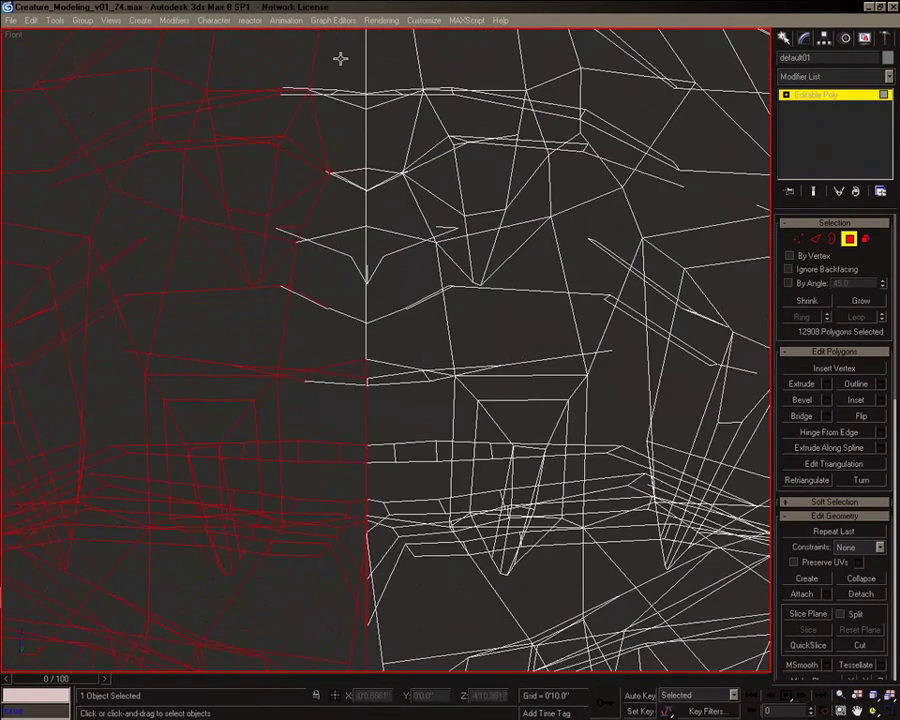
pyautogui.scroll(-10, 340, 58)
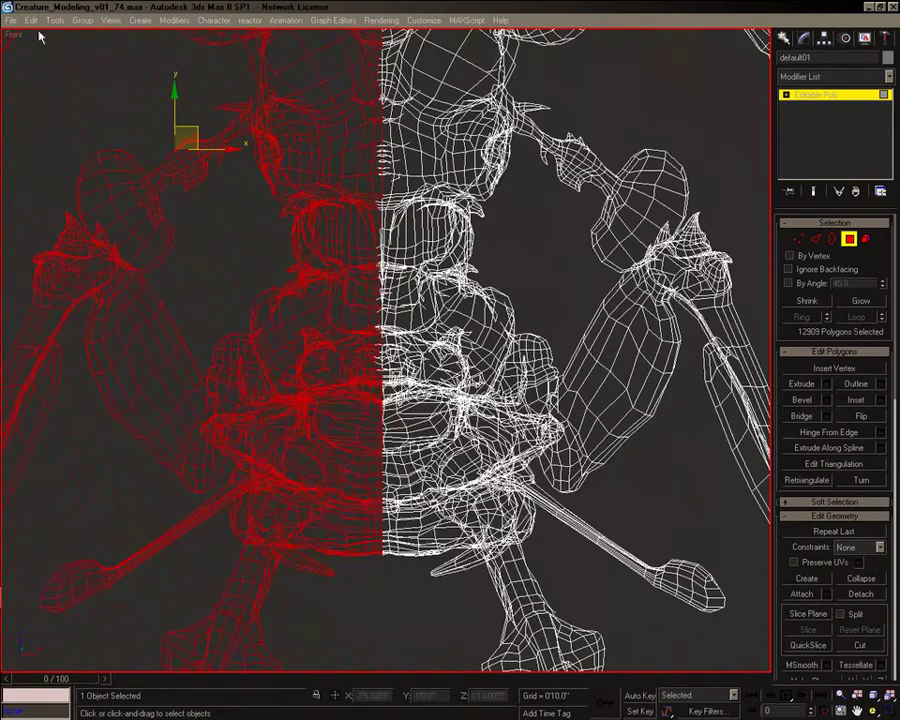
pyautogui.scroll(5, 241, 237)
pyautogui.moveTo(90, 135); pyautogui.dragTo(400, 510)
pyautogui.hotkey('ctrl', 'z')
pyautogui.keyDown('ctrl'); pyautogui.moveTo(84, 92); pyautogui.dragTo(398, 570); pyautogui.keyUp('ctrl')
pyautogui.scroll(5, 398, 543)
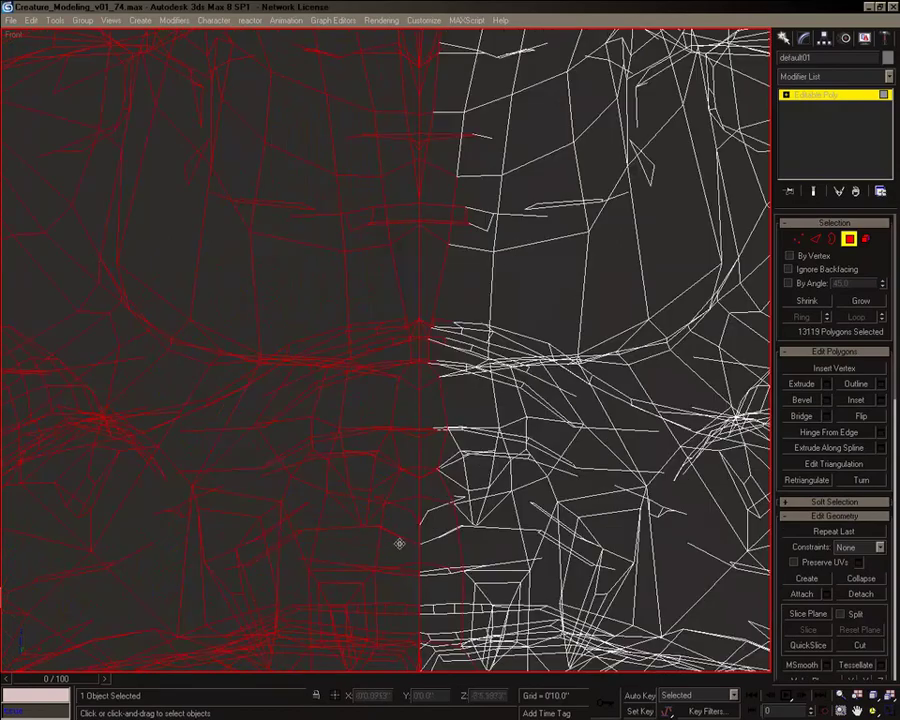
pyautogui.moveTo(398, 542); pyautogui.dragTo(350, 366, button='middle')
pyautogui.scroll(-5, 505, 375)
# - Deselect the polygons that extend past the centre line around the creature's waist
pyautogui.scroll(4, 425, 392)
pyautogui.keyDown('alt'); pyautogui.moveTo(510, 474); pyautogui.dragTo(376, 235); pyautogui.keyUp('alt')
pyautogui.keyDown('alt'); pyautogui.moveTo(443, 474); pyautogui.dragTo(375, 406); pyautogui.keyUp('alt')
pyautogui.scroll(5, 470, 376)
pyautogui.press('z')
pyautogui.scroll(5, 520, 430)
pyautogui.moveTo(425, 343); pyautogui.dragTo(482, 263, button='middle')
pyautogui.scroll(5, 482, 263)
pyautogui.keyDown('alt'); pyautogui.moveTo(383, 347); pyautogui.dragTo(296, 217); pyautogui.keyUp('alt')
# - Deselect the polygons past the centre line along the abdomen segments above the waist
pyautogui.moveTo(346, 175); pyautogui.dragTo(404, 543, button='middle')
pyautogui.keyDown('alt'); pyautogui.moveTo(414, 513); pyautogui.dragTo(356, 281); pyautogui.keyUp('alt')
pyautogui.moveTo(430, 238); pyautogui.dragTo(438, 441, button='middle')
pyautogui.keyDown('alt'); pyautogui.moveTo(441, 506); pyautogui.dragTo(357, 248); pyautogui.keyUp('alt')
pyautogui.moveTo(385, 360); pyautogui.dragTo(365, 480, button='middle')
pyautogui.keyDown('alt'); pyautogui.moveTo(391, 556); pyautogui.dragTo(342, 472); pyautogui.keyUp('alt')
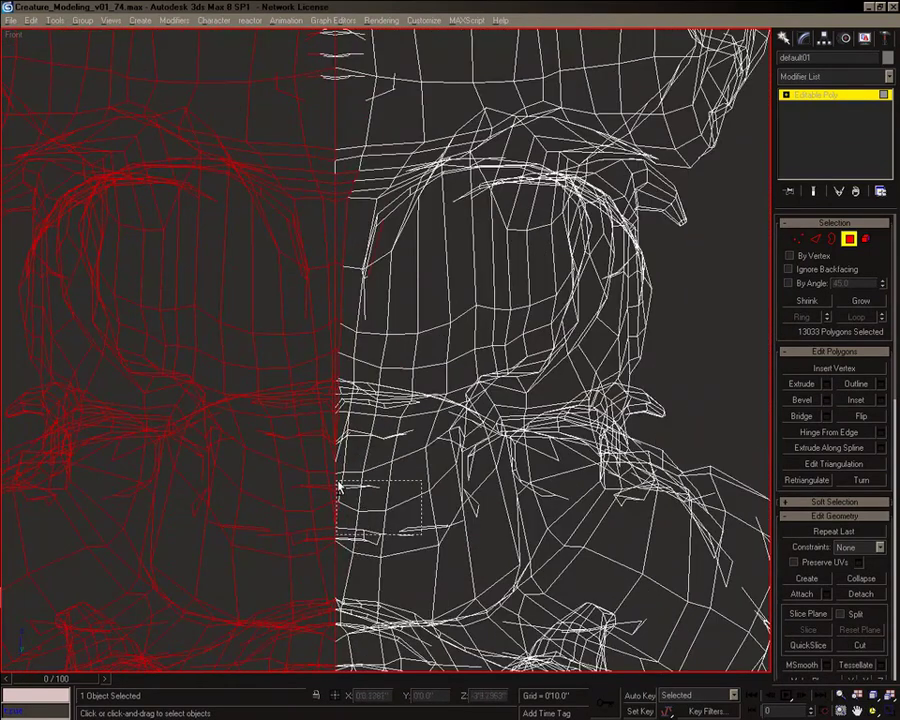
# - Deselect the polygons past the centre line on the upper body and around the central head crest
pyautogui.scroll(3, 337, 345)
pyautogui.keyDown('alt'); pyautogui.moveTo(434, 460); pyautogui.dragTo(314, 190); pyautogui.keyUp('alt')
pyautogui.moveTo(408, 249); pyautogui.dragTo(401, 273, button='middle')
pyautogui.scroll(-6, 402, 273)
pyautogui.keyDown('alt'); pyautogui.moveTo(430, 386); pyautogui.dragTo(325, 205); pyautogui.keyUp('alt')
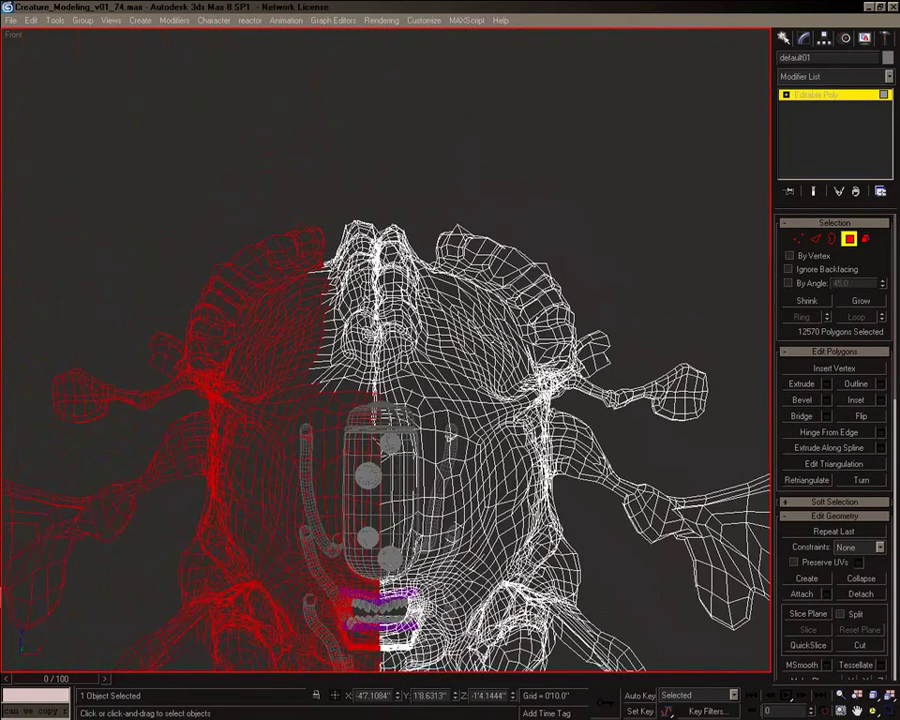
# - Show the model shaded and examine the selection boundary across the creature's head, front and back
pyautogui.press('F3')
pyautogui.moveTo(345, 304)
pyautogui.mouseDown(button='middle')
pyautogui.moveTo(356, 151)
pyautogui.moveTo(328, 402)
pyautogui.mouseUp(button='middle')
pyautogui.scroll(-2, 330, 402)
pyautogui.scroll(2, 326, 406)
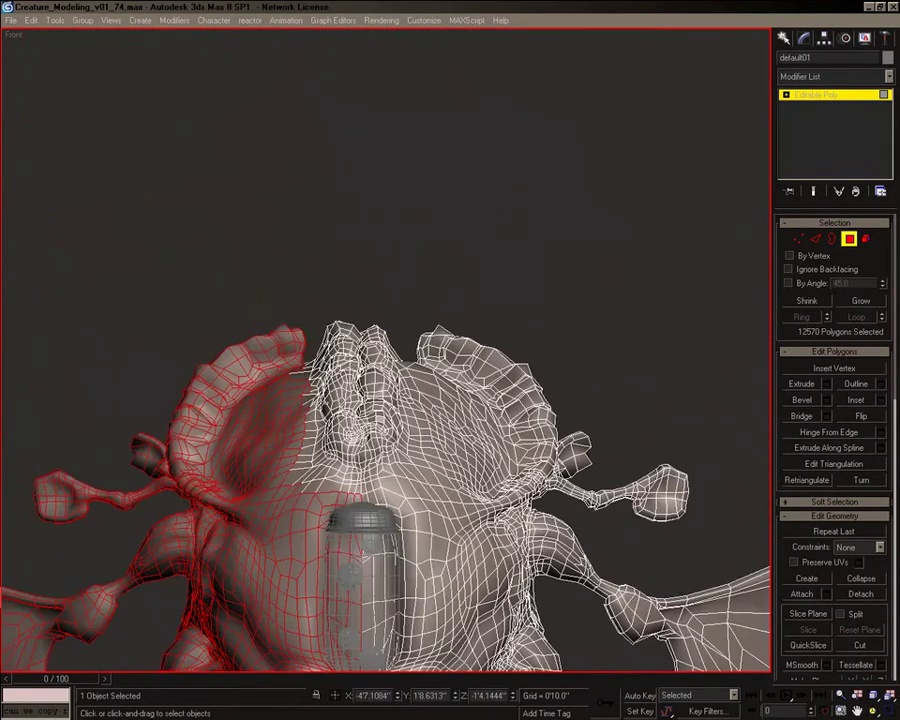
pyautogui.moveTo(365, 575); pyautogui.dragTo(337, 325, button='middle')
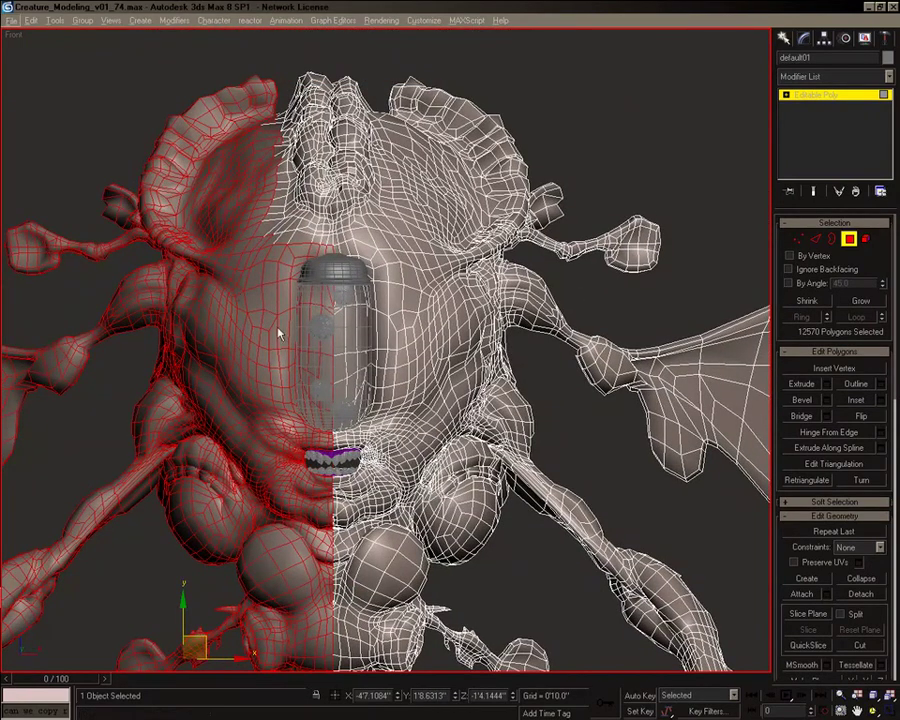
pyautogui.scroll(-5, 400, 285)
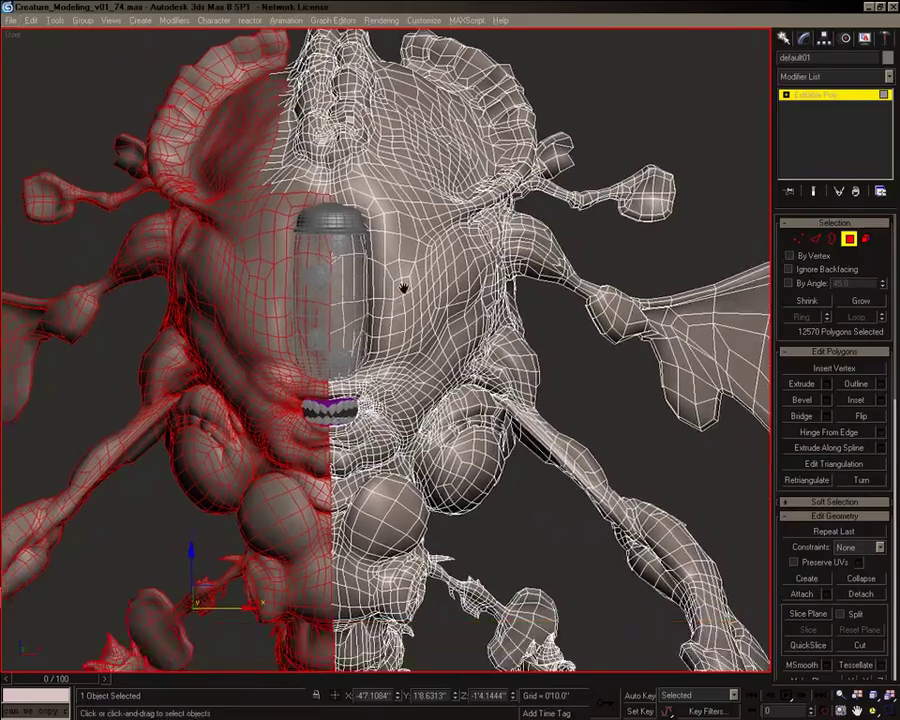
pyautogui.moveTo(378, 362); pyautogui.dragTo(368, 262, button='middle')
pyautogui.scroll(5, 368, 262)
pyautogui.keyDown('alt'); pyautogui.moveTo(317, 480); pyautogui.dragTo(177, 311, button='middle'); pyautogui.keyUp('alt')
pyautogui.scroll(4, 271, 386)
pyautogui.moveTo(140, 250); pyautogui.dragTo(325, 430, button='middle')
pyautogui.keyDown('alt'); pyautogui.moveTo(250, 216); pyautogui.dragTo(275, 215, button='middle'); pyautogui.keyUp('alt')
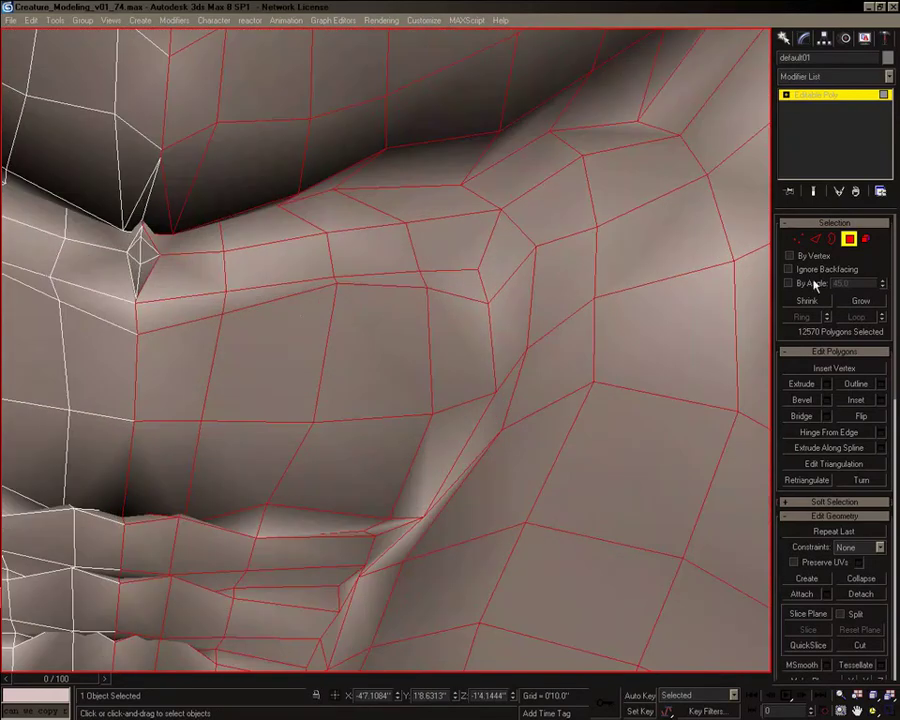
# - Turn on Ignore Backfacing and add the missed polygons beside the centre seam on the creature's back
pyautogui.moveTo(145, 230); pyautogui.dragTo(299, 456, button='middle')
pyautogui.keyDown('ctrl'); pyautogui.click(256, 507); pyautogui.keyUp('ctrl')
pyautogui.moveTo(299, 254); pyautogui.dragTo(281, 452, button='middle')
pyautogui.moveTo(275, 230); pyautogui.dragTo(215, 632, button='middle')
pyautogui.scroll(-2, 283, 370)
pyautogui.moveTo(280, 130); pyautogui.dragTo(310, 640, button='middle')
pyautogui.scroll(2, 314, 466)
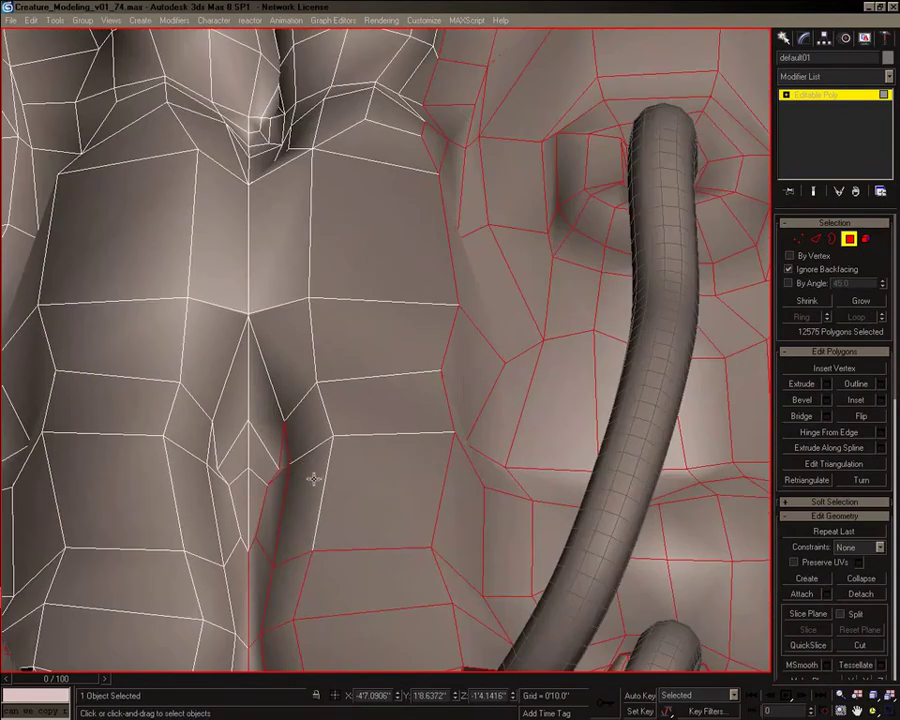
pyautogui.keyDown('ctrl'); pyautogui.moveTo(263, 268); pyautogui.dragTo(366, 330); pyautogui.keyUp('ctrl')
# - Clean up the selection edge beside the crest on the back of the head, deselecting stray polygons
pyautogui.scroll(-2, 416, 322)
pyautogui.moveTo(420, 268); pyautogui.dragTo(417, 440, button='middle')
pyautogui.moveTo(277, 421); pyautogui.dragTo(280, 458, button='middle')
pyautogui.scroll(-3, 279, 458)
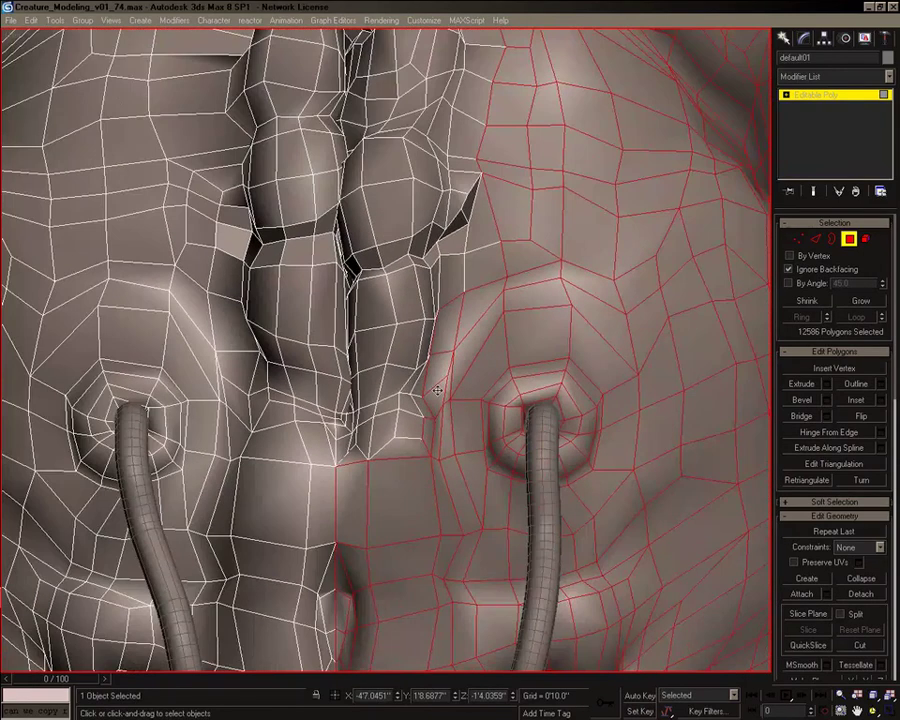
pyautogui.scroll(1, 447, 379)
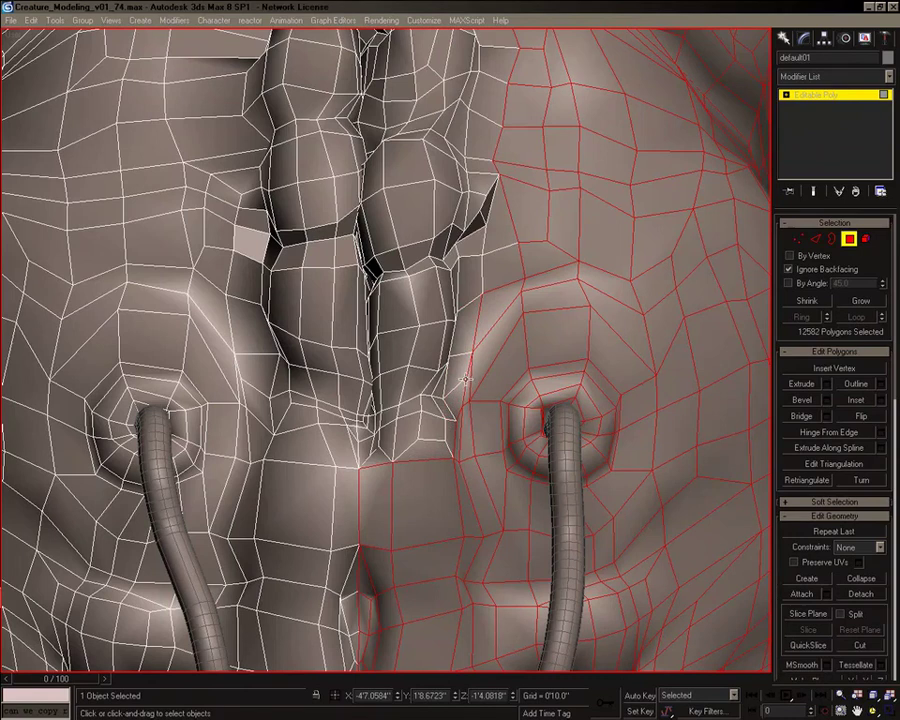
pyautogui.moveTo(446, 362); pyautogui.dragTo(452, 430, button='middle')
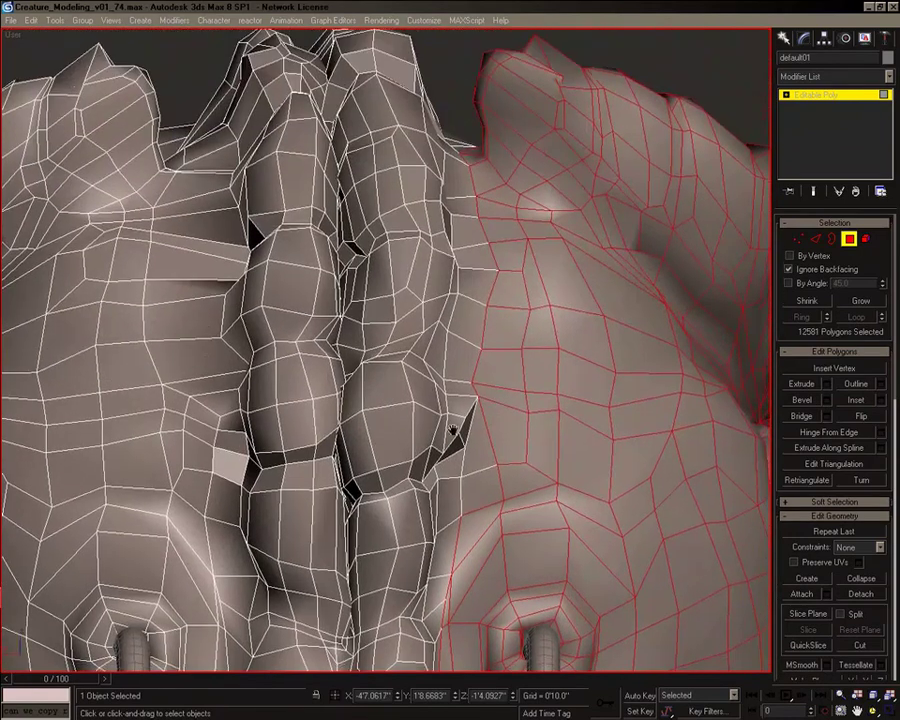
pyautogui.moveTo(501, 401); pyautogui.dragTo(502, 437, button='middle')
pyautogui.moveTo(522, 513); pyautogui.dragTo(725, 530, button='middle')
pyautogui.scroll(-5, 527, 535)
pyautogui.scroll(-3, 560, 480)
pyautogui.moveTo(560, 480); pyautogui.dragTo(580, 374, button='middle')
pyautogui.scroll(4, 430, 334)
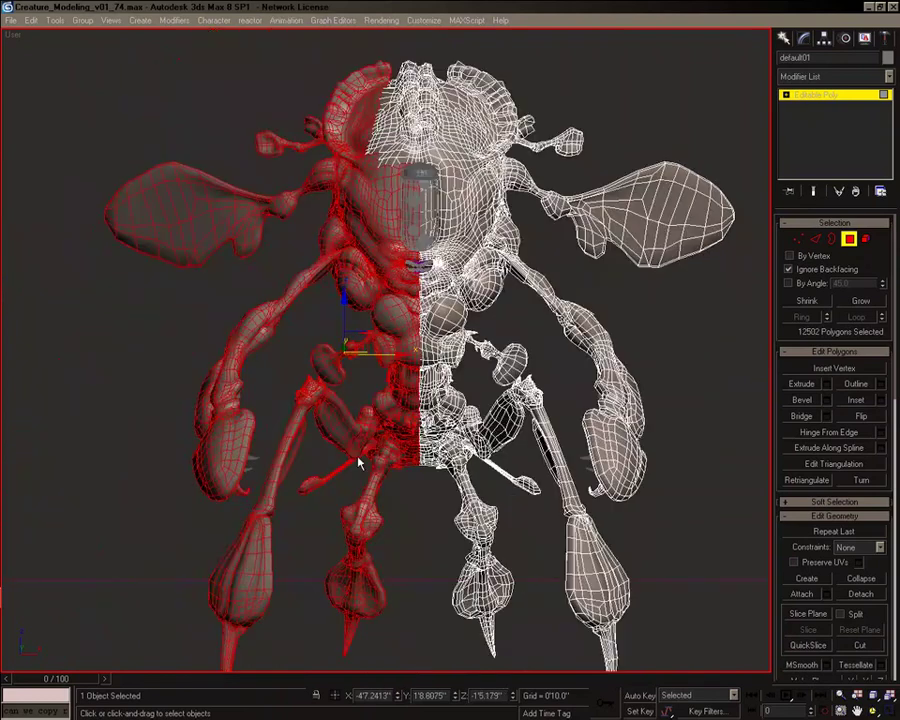
# - Try cloning the selected half to a separate object named Creature_Right
pyautogui.keyDown('alt'); pyautogui.moveTo(358, 460); pyautogui.dragTo(470, 380, button='middle'); pyautogui.keyUp('alt')
pyautogui.scroll(-2, 390, 320)
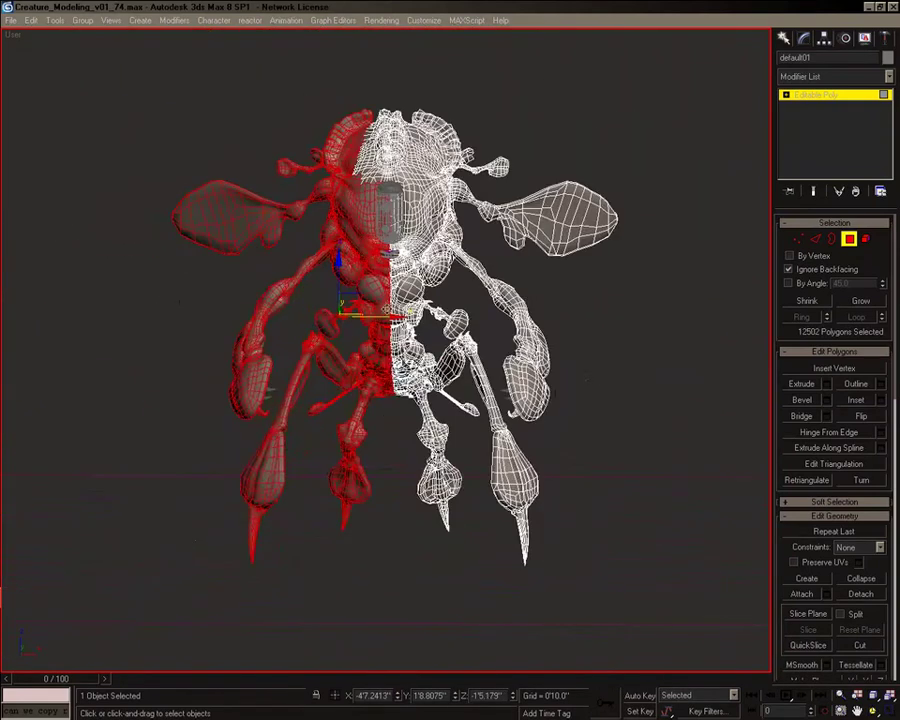
pyautogui.keyDown('shift'); pyautogui.click(381, 317); pyautogui.keyUp('shift')
pyautogui.write('Creature')
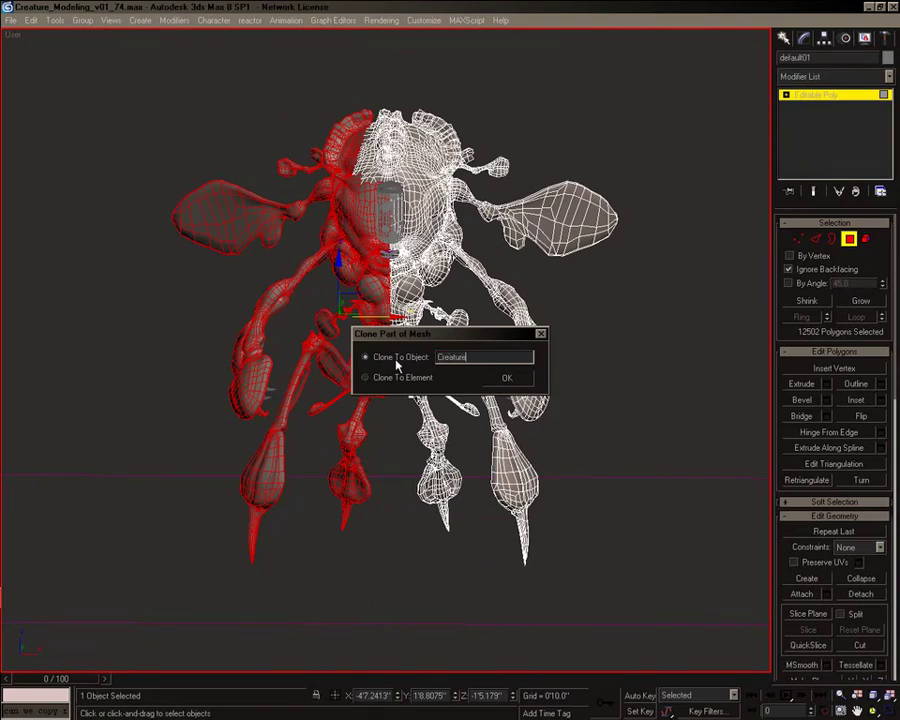
pyautogui.write('_Right')
pyautogui.click(507, 378)
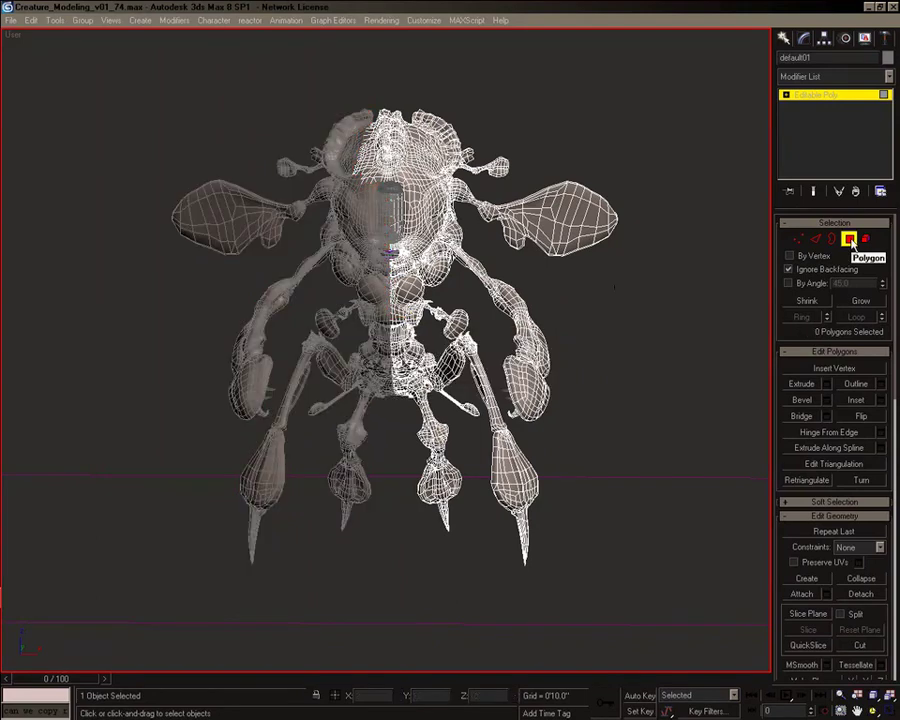
pyautogui.moveTo(396, 227)
pyautogui.keyDown('alt'); pyautogui.mouseDown(button='middle')
pyautogui.moveTo(416, 224)
pyautogui.moveTo(394, 213)
pyautogui.moveTo(401, 235)
pyautogui.mouseUp(button='middle'); pyautogui.keyUp('alt')
pyautogui.hotkey('ctrl', 'z')
# - Assign material ID 3 to the selected half of the creature
pyautogui.moveTo(368, 304); pyautogui.dragTo(481, 300)
pyautogui.rightClick(481, 300)
pyautogui.scroll(-10, 858, 289)
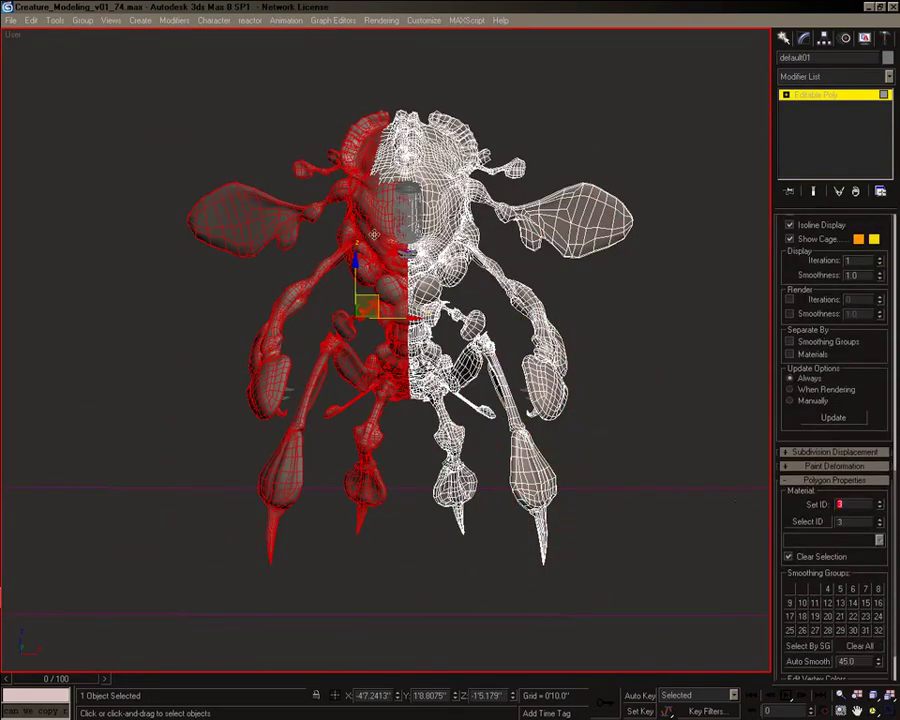
# - Clone the selected half in place to a new object named RIght
pyautogui.keyDown('shift'); pyautogui.click(322, 363); pyautogui.keyUp('shift')
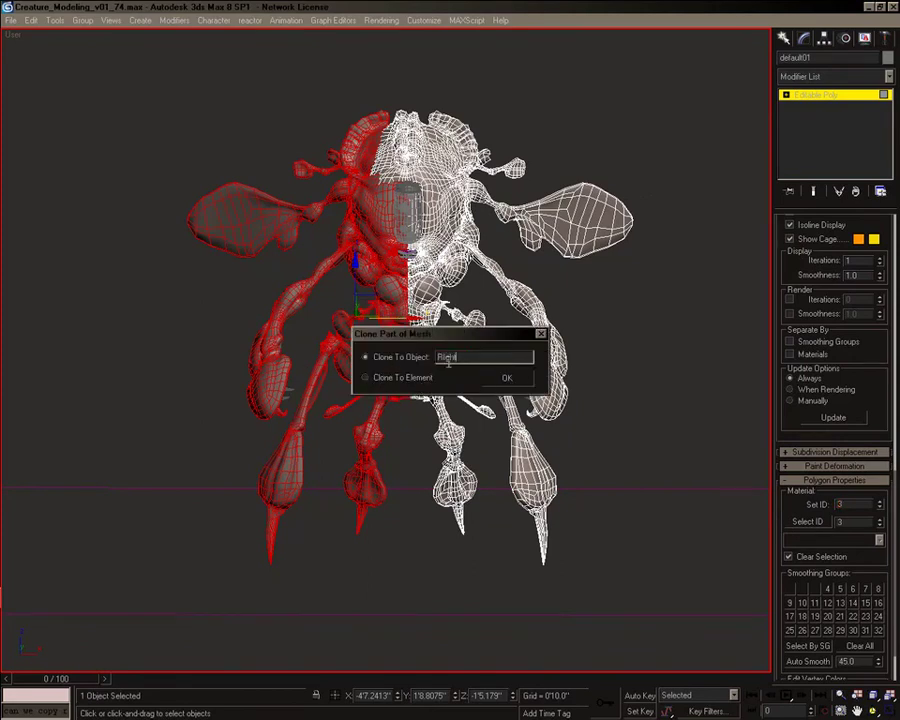
pyautogui.write('Right')
pyautogui.press('Return')
# - Select the original mesh's polygons by material ID 3, delete them, and leave polygon editing
pyautogui.hotkey('ctrl', 'a')
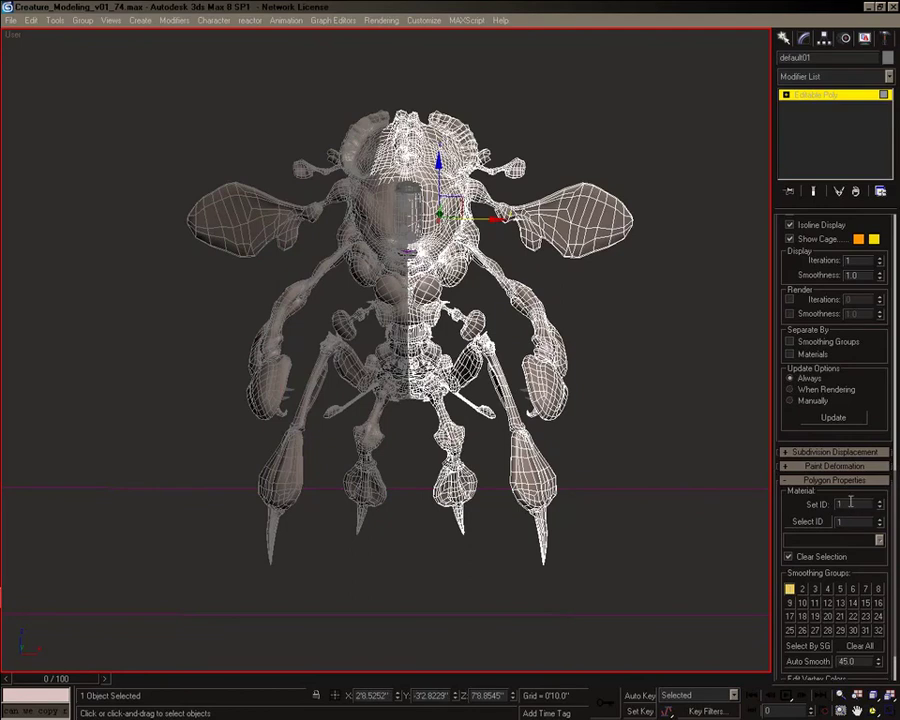
pyautogui.moveTo(401, 293); pyautogui.dragTo(420, 297, button='middle')
pyautogui.click(810, 522)
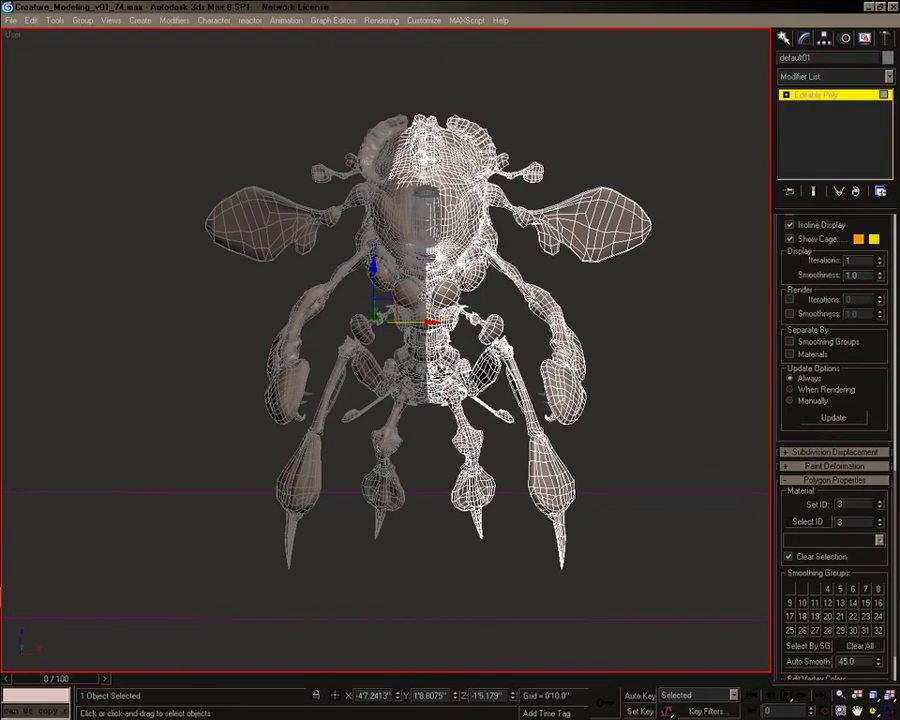
pyautogui.click(815, 96)
# - Try moving the original mesh's remaining half sideways along X to check the split
pyautogui.moveTo(479, 337); pyautogui.dragTo(583, 338)
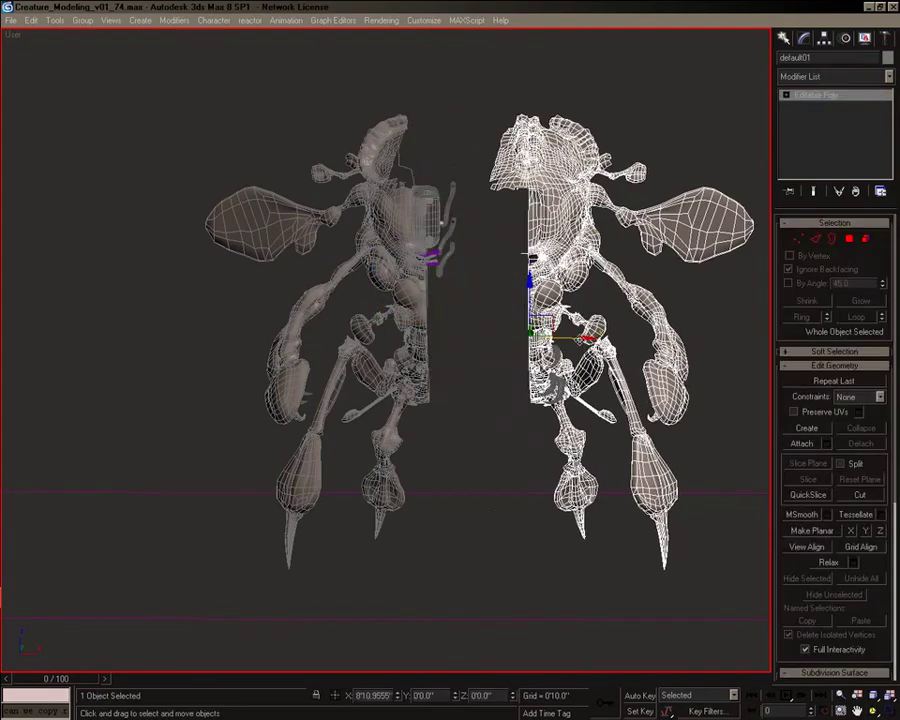
pyautogui.hotkey('ctrl', 'z')
pyautogui.keyDown('alt'); pyautogui.moveTo(373, 319); pyautogui.dragTo(395, 325, button='middle'); pyautogui.keyUp('alt')
pyautogui.keyDown('alt'); pyautogui.moveTo(302, 390); pyautogui.dragTo(406, 415, button='middle'); pyautogui.keyUp('alt')
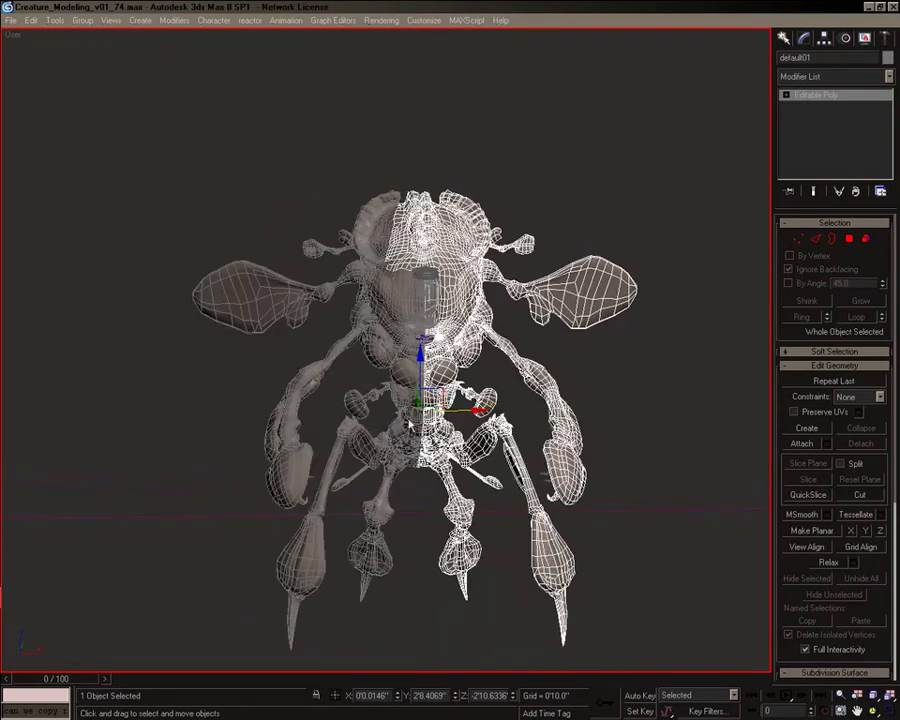
# - Select the RIght half of the creature and edit it at polygon level
pyautogui.scroll(5, 290, 318)
pyautogui.click(538, 262)
pyautogui.keyDown('alt'); pyautogui.moveTo(530, 262); pyautogui.dragTo(545, 262, button='middle'); pyautogui.keyUp('alt')
pyautogui.click(849, 240)
pyautogui.keyDown('alt'); pyautogui.moveTo(300, 260); pyautogui.dragTo(407, 208, button='middle'); pyautogui.keyUp('alt')
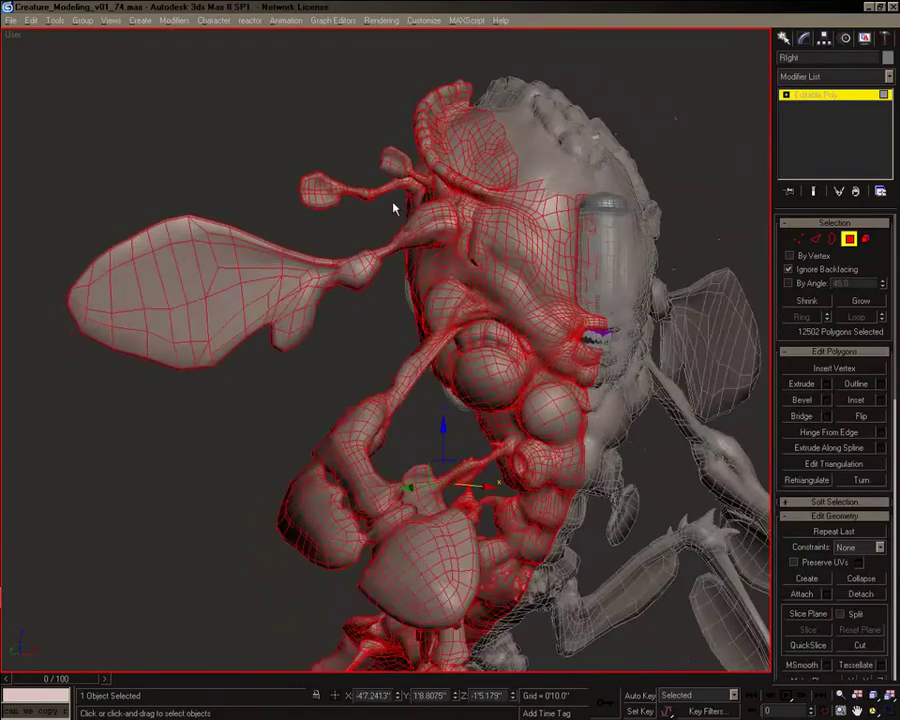
# - Select the long bulb-ended stalk beside the head, growing and shrinking the selection to end at its base
pyautogui.scroll(4, 406, 208)
pyautogui.moveTo(155, 233); pyautogui.dragTo(362, 390)
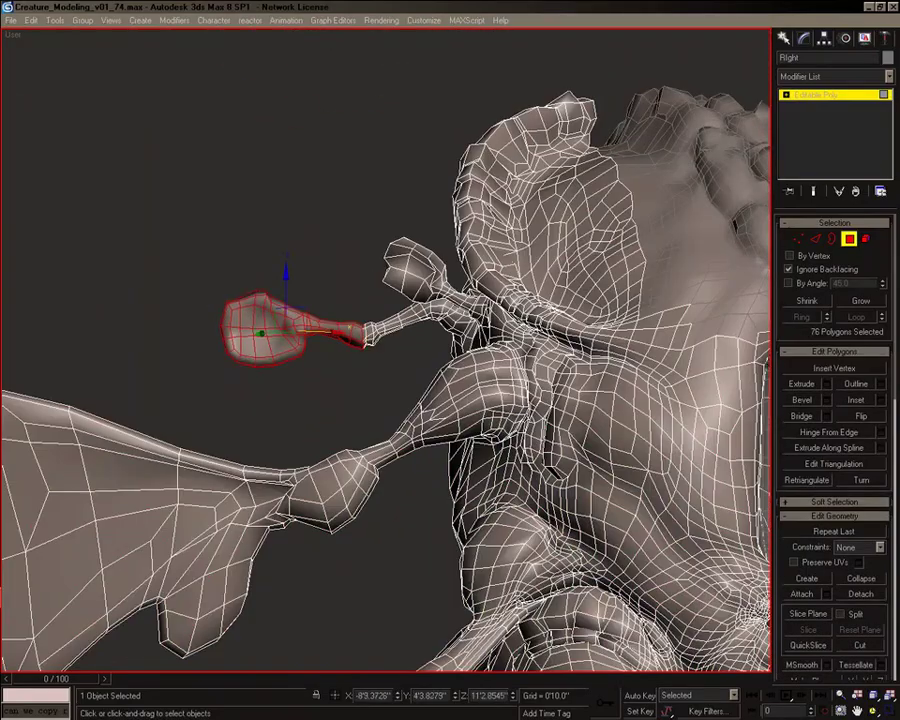
pyautogui.click(860, 301)
pyautogui.click(860, 301)
pyautogui.keyDown('alt'); pyautogui.moveTo(620, 330); pyautogui.dragTo(720, 360, button='middle'); pyautogui.keyUp('alt')
pyautogui.click(860, 301)
pyautogui.keyDown('alt'); pyautogui.moveTo(560, 330); pyautogui.dragTo(300, 328, button='middle'); pyautogui.keyUp('alt')
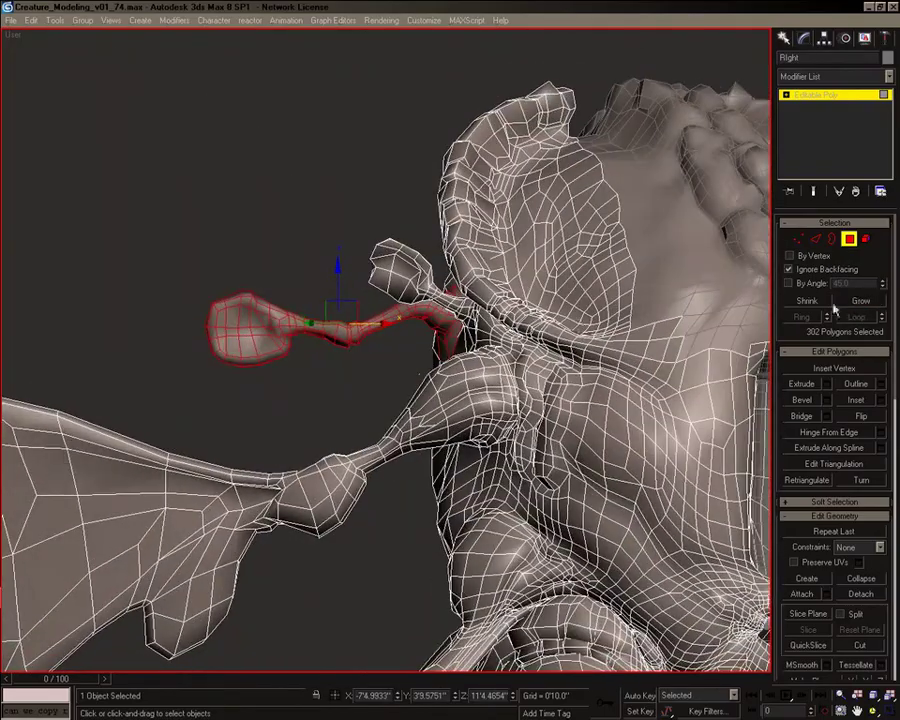
pyautogui.click(820, 306)
pyautogui.keyDown('alt'); pyautogui.moveTo(430, 345); pyautogui.dragTo(398, 347, button='middle'); pyautogui.keyUp('alt')
# - Assign material ID 4 to the selected long stalk
pyautogui.moveTo(894, 326); pyautogui.dragTo(888, 625)
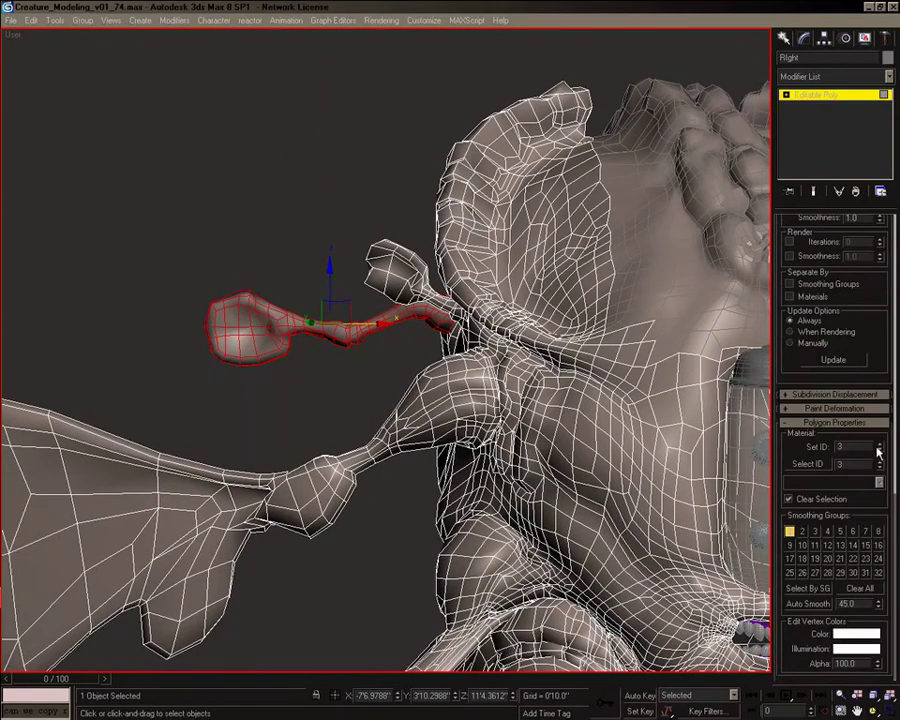
pyautogui.keyDown('alt'); pyautogui.moveTo(388, 280); pyautogui.dragTo(353, 232, button='middle'); pyautogui.keyUp('alt')
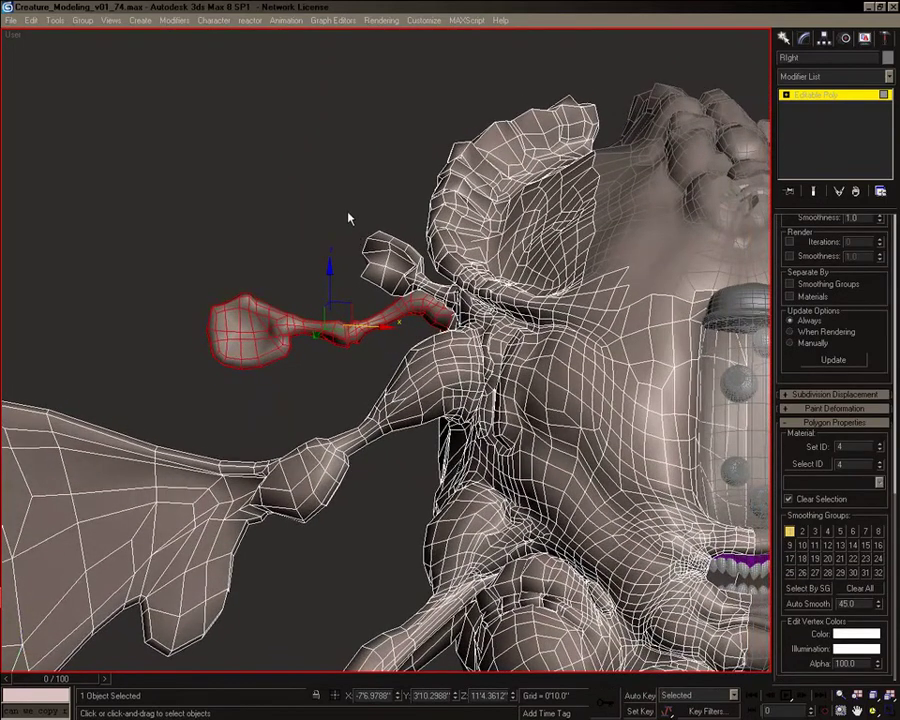
pyautogui.moveTo(382, 289); pyautogui.dragTo(386, 289)
pyautogui.keyDown('alt'); pyautogui.moveTo(424, 310); pyautogui.dragTo(427, 342, button='middle'); pyautogui.keyUp('alt')
# - Turn off Ignore Backfacing and start selecting the bulb of the short stalk beside the head crest
pyautogui.moveTo(866, 286); pyautogui.dragTo(814, 712)
pyautogui.moveTo(788, 291); pyautogui.dragTo(783, 578)
pyautogui.click(327, 322)
pyautogui.hotkey('ctrl', 'z')
pyautogui.moveTo(192, 372); pyautogui.dragTo(440, 292)
pyautogui.click(789, 269)
pyautogui.keyDown('alt'); pyautogui.moveTo(250, 375); pyautogui.dragTo(602, 386, button='middle'); pyautogui.keyUp('alt')
pyautogui.moveTo(297, 279); pyautogui.dragTo(273, 212)
pyautogui.keyDown('ctrl'); pyautogui.click(280, 236); pyautogui.keyUp('ctrl')
pyautogui.keyDown('alt'); pyautogui.moveTo(284, 245); pyautogui.dragTo(640, 262, button='middle'); pyautogui.keyUp('alt')
pyautogui.click(812, 275)
# - Extend the selection over the whole short stalk down to its base and show its material ID settings
pyautogui.keyDown('ctrl'); pyautogui.moveTo(241, 197); pyautogui.dragTo(290, 286); pyautogui.keyUp('ctrl')
pyautogui.keyDown('ctrl'); pyautogui.moveTo(266, 204); pyautogui.dragTo(295, 242); pyautogui.keyUp('ctrl')
pyautogui.click(857, 305)
pyautogui.click(857, 305)
pyautogui.click(857, 305)
pyautogui.click(857, 305)
pyautogui.keyDown('alt'); pyautogui.moveTo(357, 281); pyautogui.dragTo(375, 275, button='middle'); pyautogui.keyUp('alt')
pyautogui.click(859, 303)
pyautogui.keyDown('alt'); pyautogui.moveTo(440, 290); pyautogui.dragTo(488, 248, button='middle'); pyautogui.keyUp('alt')
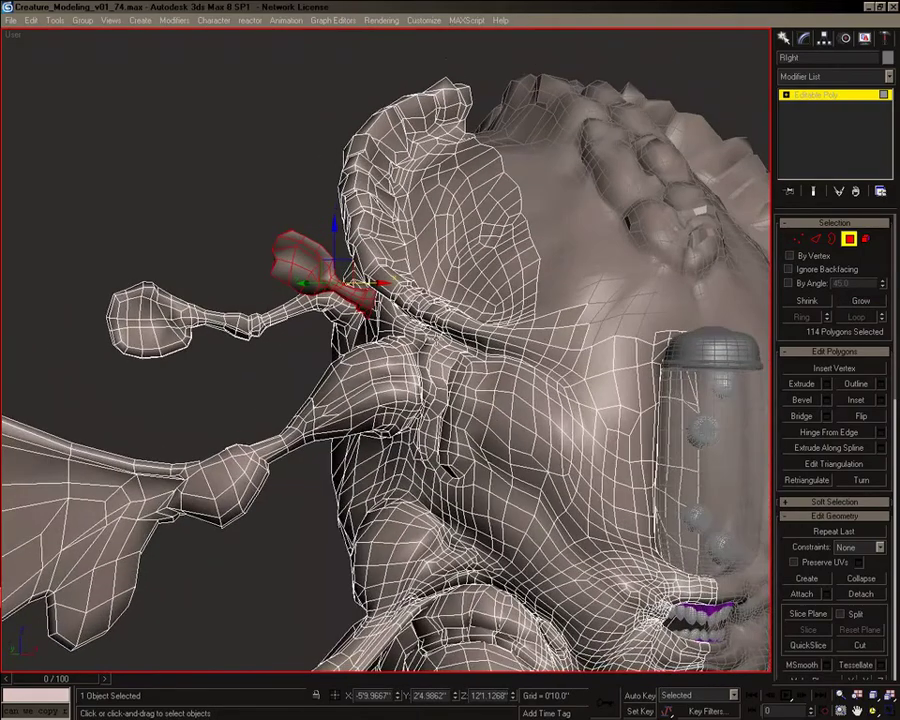
pyautogui.scroll(-15, 793, 533)
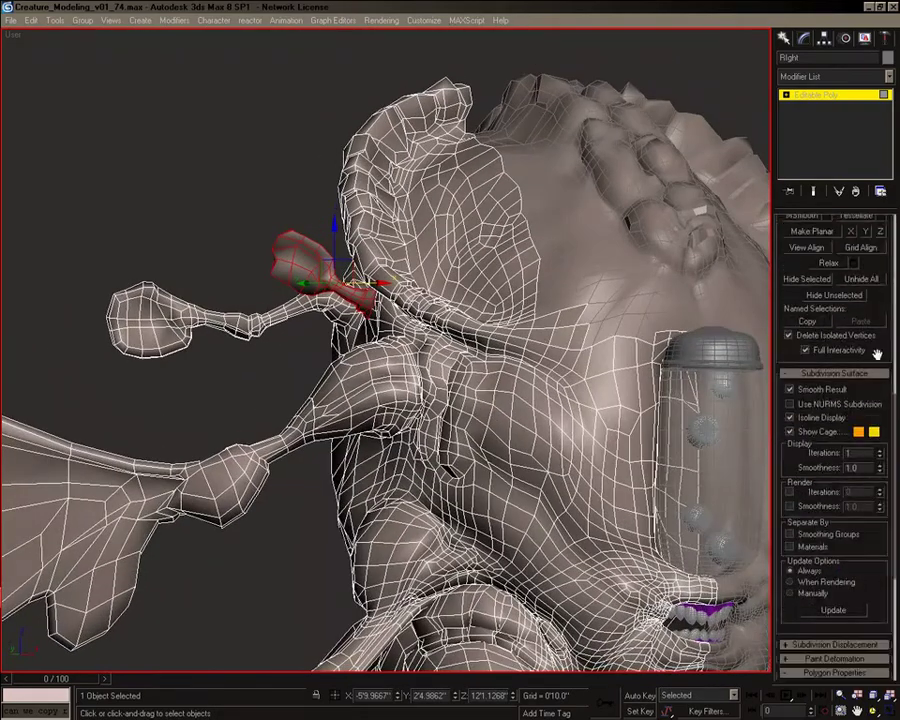
pyautogui.scroll(-5, 376, 366)
# - Select the polygons of the small bulb-ended limb on the torso, including its spiky stem
pyautogui.keyDown('alt'); pyautogui.moveTo(400, 392); pyautogui.dragTo(318, 528, button='middle'); pyautogui.keyUp('alt')
pyautogui.moveTo(318, 528); pyautogui.dragTo(684, 484, button='middle')
pyautogui.scroll(4, 422, 436)
pyautogui.click(423, 440)
pyautogui.moveTo(390, 452); pyautogui.dragTo(410, 484)
pyautogui.moveTo(377, 481)
pyautogui.keyDown('alt'); pyautogui.mouseDown(button='middle')
pyautogui.moveTo(452, 458)
pyautogui.moveTo(372, 486)
pyautogui.mouseUp(button='middle'); pyautogui.keyUp('alt')
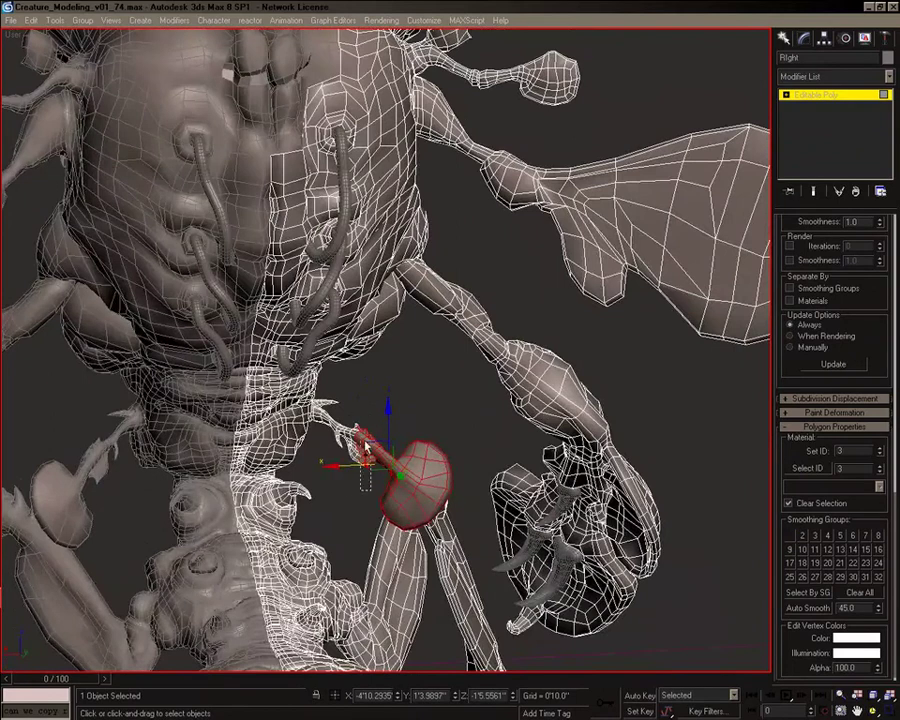
pyautogui.keyDown('alt'); pyautogui.moveTo(385, 443); pyautogui.dragTo(350, 470, button='middle'); pyautogui.keyUp('alt')
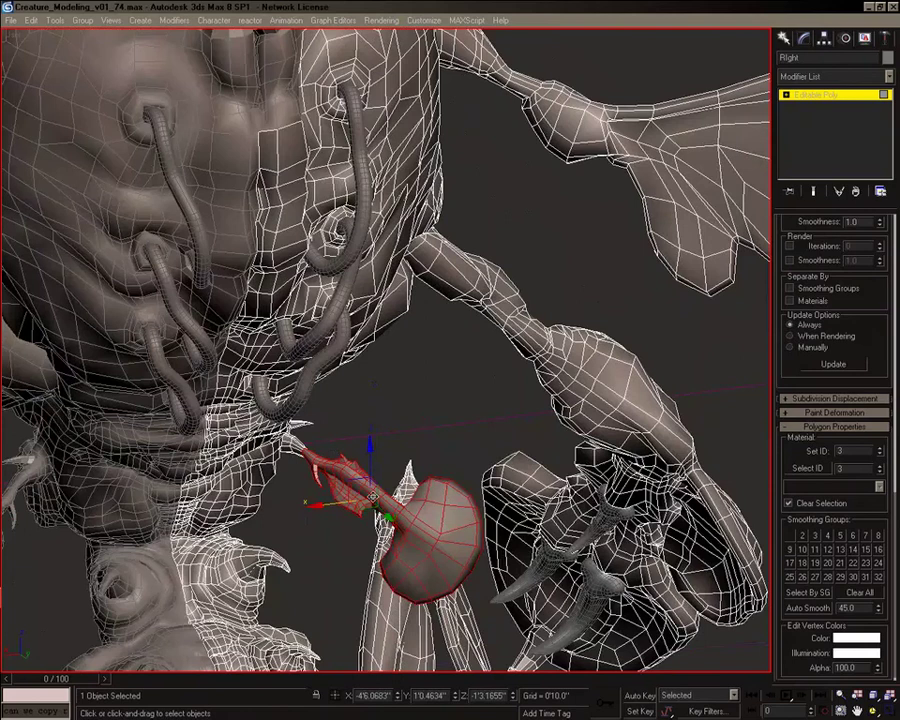
# - Select the polygons of the large jointed leg and isolate the RIght half in the viewport
pyautogui.keyDown('alt'); pyautogui.moveTo(373, 497); pyautogui.dragTo(356, 510, button='middle'); pyautogui.keyUp('alt')
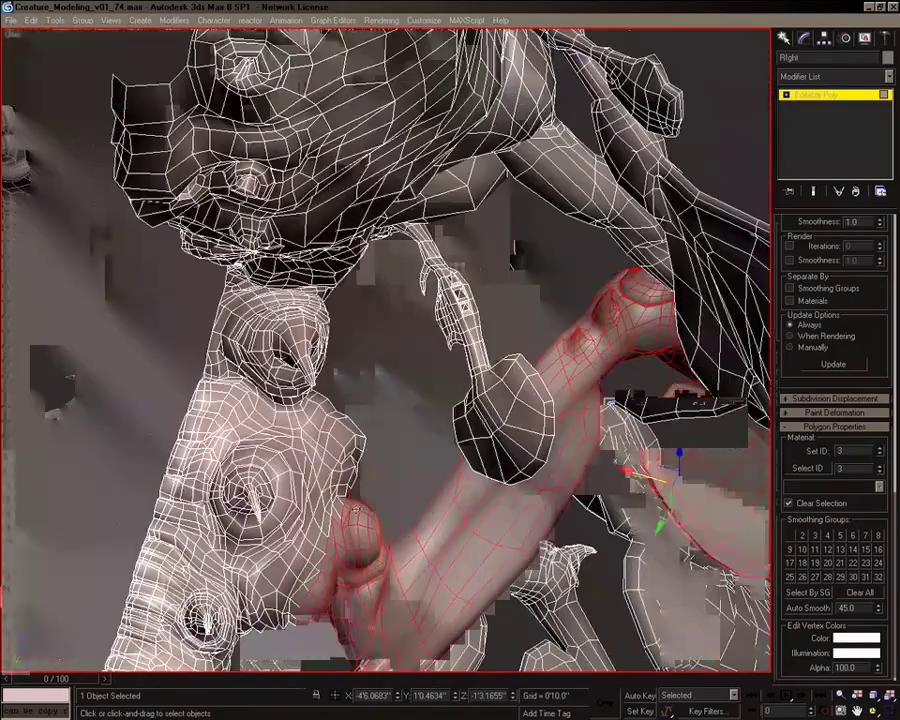
pyautogui.hotkey('alt', 'q')
pyautogui.keyDown('alt'); pyautogui.moveTo(305, 426); pyautogui.dragTo(350, 420, button='middle'); pyautogui.keyUp('alt')
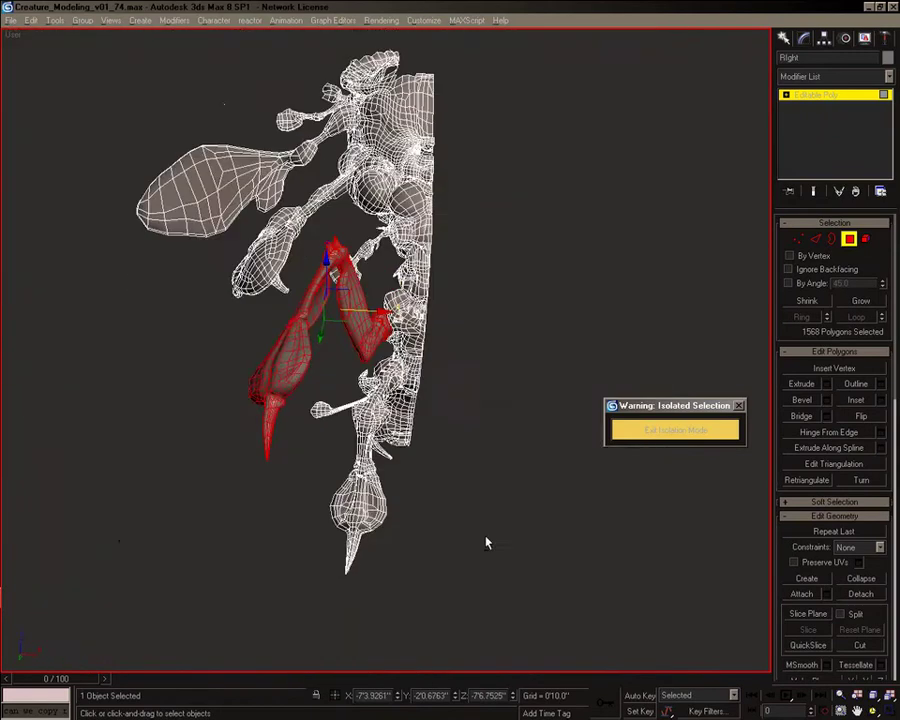
# - Give the selected large jointed leg its own material ID and check the assignments by selecting polygons by ID
pyautogui.keyDown('alt'); pyautogui.moveTo(486, 540); pyautogui.dragTo(560, 540, button='middle'); pyautogui.keyUp('alt')
pyautogui.scroll(-10, 818, 398)
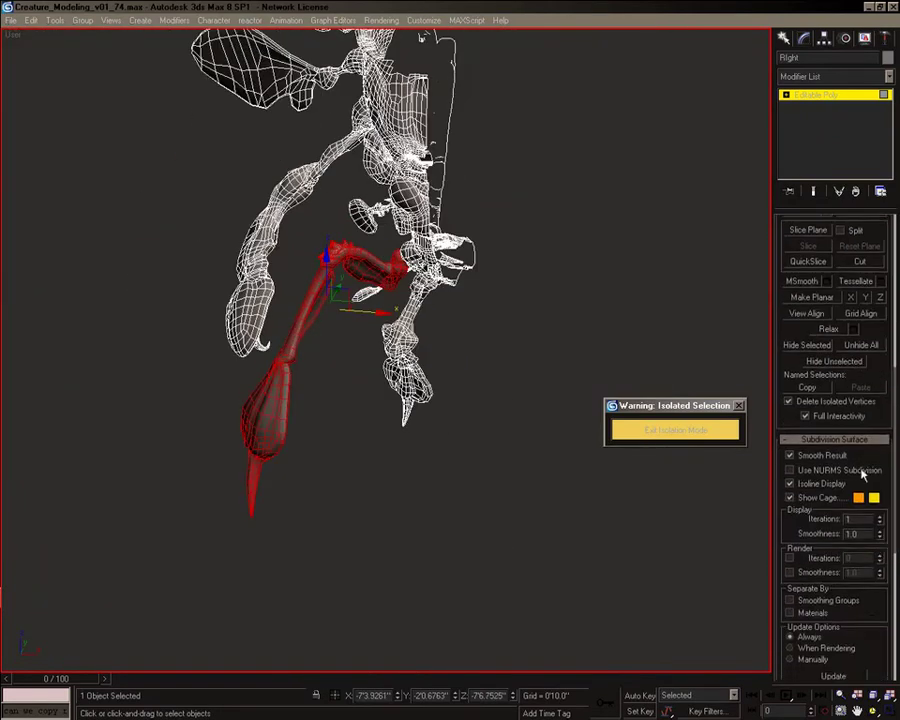
pyautogui.moveTo(385, 335); pyautogui.dragTo(380, 414, button='middle')
pyautogui.keyDown('alt'); pyautogui.moveTo(380, 414); pyautogui.dragTo(322, 462, button='middle'); pyautogui.keyUp('alt')
pyautogui.click(801, 466)
pyautogui.click(880, 467)
pyautogui.click(811, 465)
pyautogui.click(820, 468)
# - Select the polygons of the long segmented arm from its clawed tip up to the upper arm
pyautogui.keyDown('alt'); pyautogui.moveTo(322, 462); pyautogui.dragTo(298, 458, button='middle'); pyautogui.keyUp('alt')
pyautogui.moveTo(364, 338); pyautogui.dragTo(375, 378, button='middle')
pyautogui.click(106, 312)
pyautogui.moveTo(104, 307); pyautogui.dragTo(186, 471)
pyautogui.keyDown('alt'); pyautogui.moveTo(186, 465); pyautogui.dragTo(150, 450, button='middle'); pyautogui.keyUp('alt')
pyautogui.moveTo(103, 336); pyautogui.dragTo(177, 477)
pyautogui.keyDown('ctrl'); pyautogui.moveTo(186, 294); pyautogui.dragTo(213, 332); pyautogui.keyUp('ctrl')
pyautogui.keyDown('ctrl'); pyautogui.moveTo(211, 285); pyautogui.dragTo(235, 323); pyautogui.keyUp('ctrl')
pyautogui.keyDown('ctrl'); pyautogui.moveTo(230, 263); pyautogui.dragTo(256, 304); pyautogui.keyUp('ctrl')
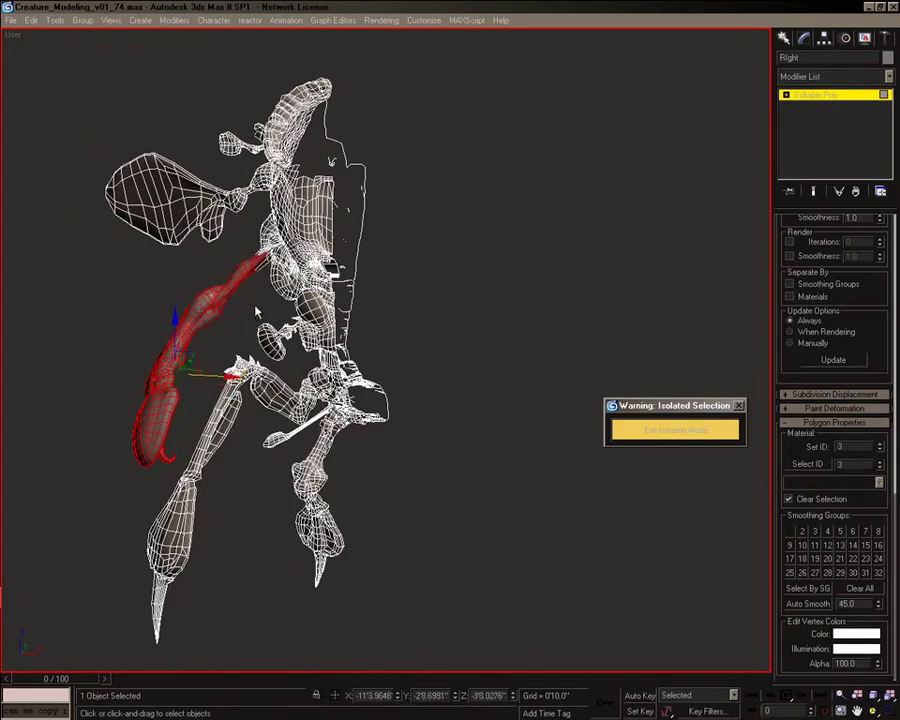
# - Extend the arm selection into the shoulder with Grow and deselect stray polygons at the joint, ignoring back faces
pyautogui.scroll(5, 258, 283)
pyautogui.moveTo(261, 279); pyautogui.dragTo(438, 349, button='middle')
pyautogui.keyDown('ctrl'); pyautogui.click(428, 316); pyautogui.keyUp('ctrl')
pyautogui.moveTo(858, 297); pyautogui.dragTo(771, 652)
pyautogui.click(867, 305)
pyautogui.keyDown('alt'); pyautogui.moveTo(480, 330); pyautogui.dragTo(325, 450, button='middle'); pyautogui.keyUp('alt')
pyautogui.scroll(4, 190, 361)
pyautogui.keyDown('alt'); pyautogui.moveTo(518, 508); pyautogui.dragTo(448, 548); pyautogui.keyUp('alt')
pyautogui.keyDown('alt'); pyautogui.moveTo(448, 548); pyautogui.dragTo(420, 480, button='middle'); pyautogui.keyUp('alt')
# - Check the arm selection's border around the shoulder and go to its material ID settings
pyautogui.scroll(-4, 400, 475)
pyautogui.keyDown('alt'); pyautogui.moveTo(310, 465); pyautogui.dragTo(198, 292, button='middle'); pyautogui.keyUp('alt')
pyautogui.scroll(4, 191, 531)
pyautogui.scroll(3, 442, 432)
pyautogui.keyDown('alt'); pyautogui.moveTo(315, 411); pyautogui.dragTo(394, 501, button='middle'); pyautogui.keyUp('alt')
pyautogui.scroll(2, 442, 432)
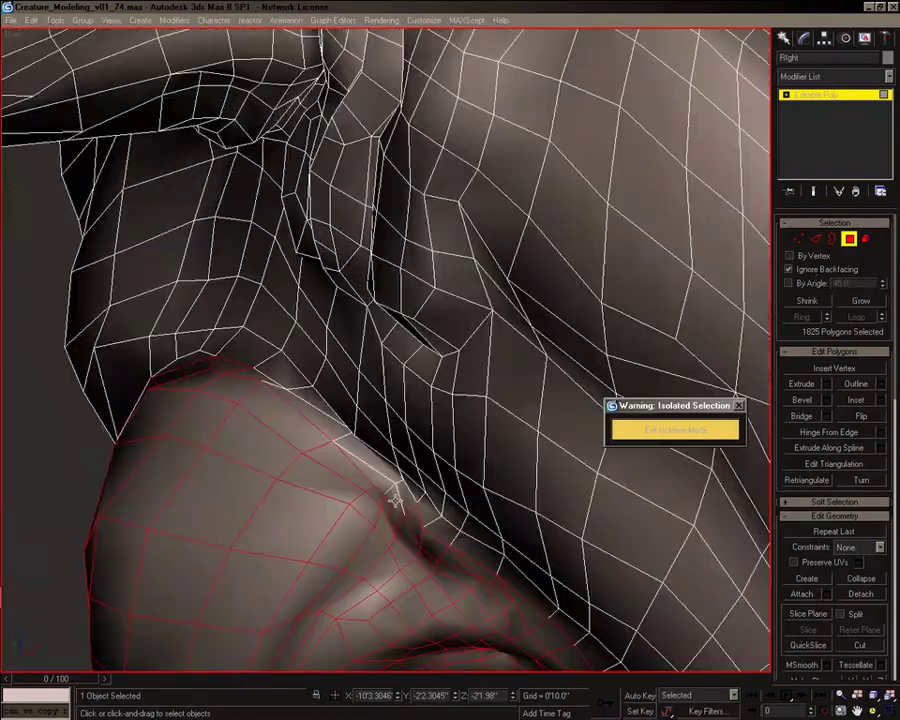
pyautogui.scroll(-7, 361, 531)
pyautogui.keyDown('alt'); pyautogui.moveTo(368, 538); pyautogui.dragTo(352, 568, button='middle'); pyautogui.keyUp('alt')
pyautogui.moveTo(286, 637); pyautogui.dragTo(207, 665)
pyautogui.scroll(-3, 305, 470)
pyautogui.moveTo(305, 470); pyautogui.dragTo(375, 350, button='middle')
pyautogui.scroll(4, 398, 354)
pyautogui.hotkey('ctrl', 'z')
pyautogui.moveTo(375, 350); pyautogui.dragTo(288, 588, button='middle')
pyautogui.moveTo(893, 446); pyautogui.dragTo(895, 640)
# - Select the polygons of the large paddle-shaped limb and its stem and grow the selection toward the body
pyautogui.keyDown('alt'); pyautogui.moveTo(236, 352); pyautogui.dragTo(365, 484, button='middle'); pyautogui.keyUp('alt')
pyautogui.scroll(-3, 276, 488)
pyautogui.click(227, 378)
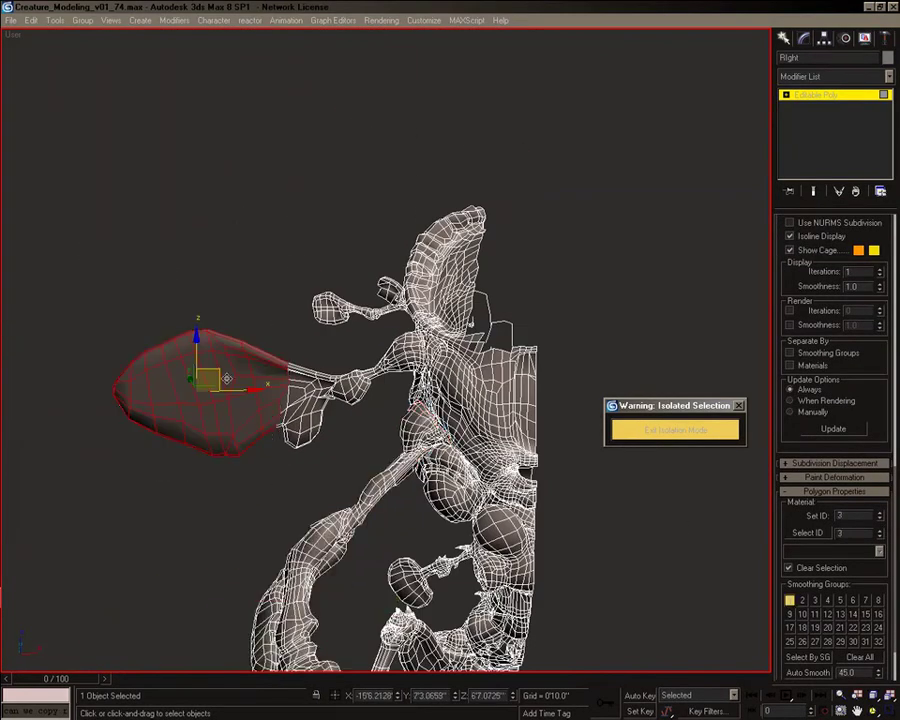
pyautogui.keyDown('ctrl'); pyautogui.click(345, 395); pyautogui.keyUp('ctrl')
pyautogui.keyDown('ctrl'); pyautogui.moveTo(375, 423); pyautogui.dragTo(378, 427); pyautogui.keyUp('ctrl')
pyautogui.scroll(3, 390, 420)
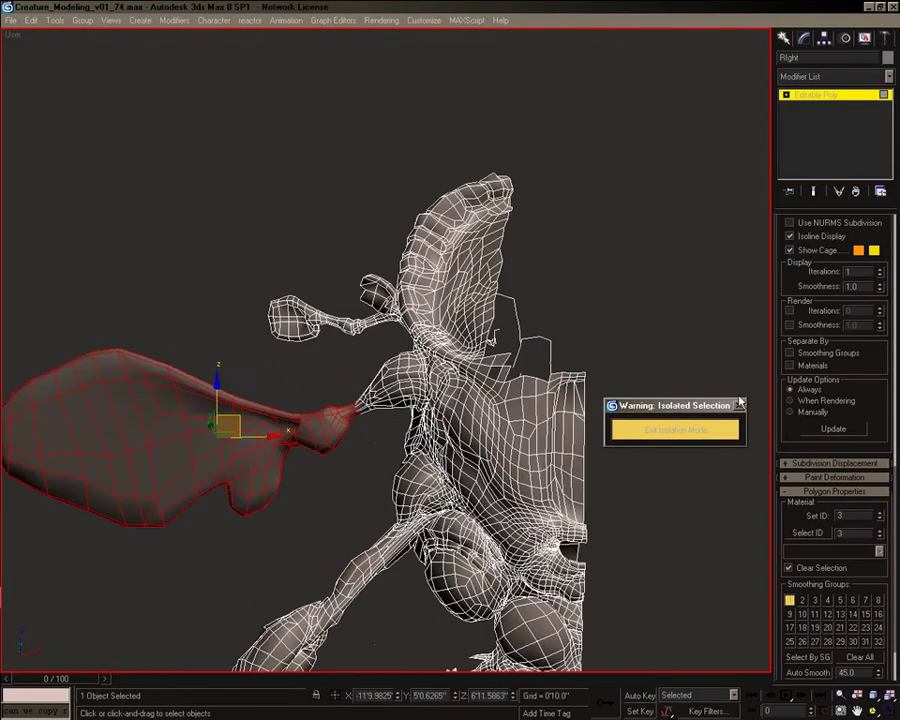
pyautogui.scroll(10, 881, 370)
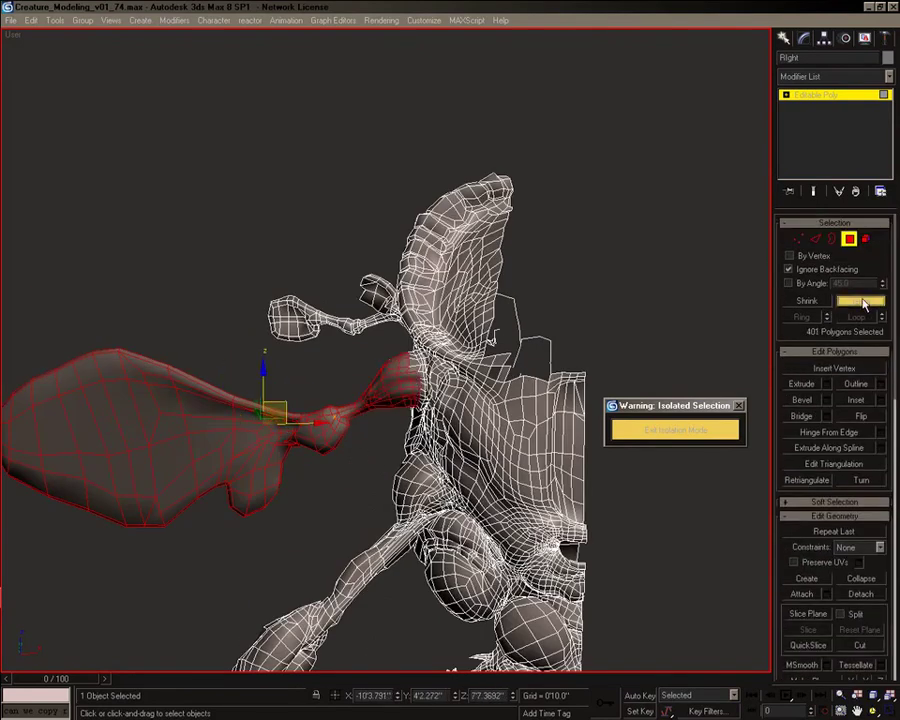
pyautogui.click(863, 304)
# - Grow the paddle limb selection up to its joint with the torso and check the border there
pyautogui.keyDown('alt'); pyautogui.moveTo(425, 295); pyautogui.dragTo(482, 285, button='middle'); pyautogui.keyUp('alt')
pyautogui.scroll(5, 482, 285)
pyautogui.moveTo(450, 480); pyautogui.dragTo(480, 305, button='middle')
pyautogui.click(867, 306)
pyautogui.keyDown('alt'); pyautogui.moveTo(350, 300); pyautogui.dragTo(392, 366, button='middle'); pyautogui.keyUp('alt')
pyautogui.scroll(2, 291, 420)
pyautogui.keyDown('alt'); pyautogui.moveTo(291, 421); pyautogui.dragTo(70, 434, button='middle'); pyautogui.keyUp('alt')
pyautogui.scroll(-4, 385, 360)
pyautogui.moveTo(460, 386); pyautogui.dragTo(243, 498)
pyautogui.hotkey('ctrl', 'z')
pyautogui.keyDown('alt'); pyautogui.moveTo(330, 400); pyautogui.dragTo(285, 394, button='middle'); pyautogui.keyUp('alt')
pyautogui.scroll(-4, 285, 394)
pyautogui.scroll(4, 285, 394)
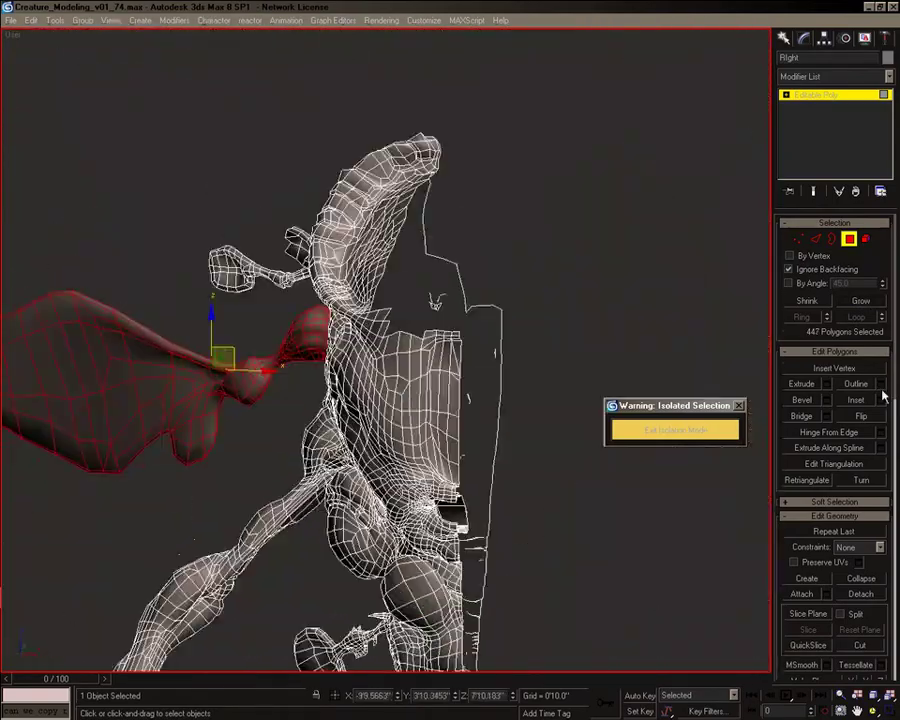
# - Set the paddle limb's material ID to 8 and select all polygons with material ID 3
pyautogui.scroll(-10, 860, 450)
pyautogui.scroll(-5, 386, 350)
pyautogui.keyDown('alt'); pyautogui.moveTo(386, 350); pyautogui.dragTo(445, 340, button='middle'); pyautogui.keyUp('alt')
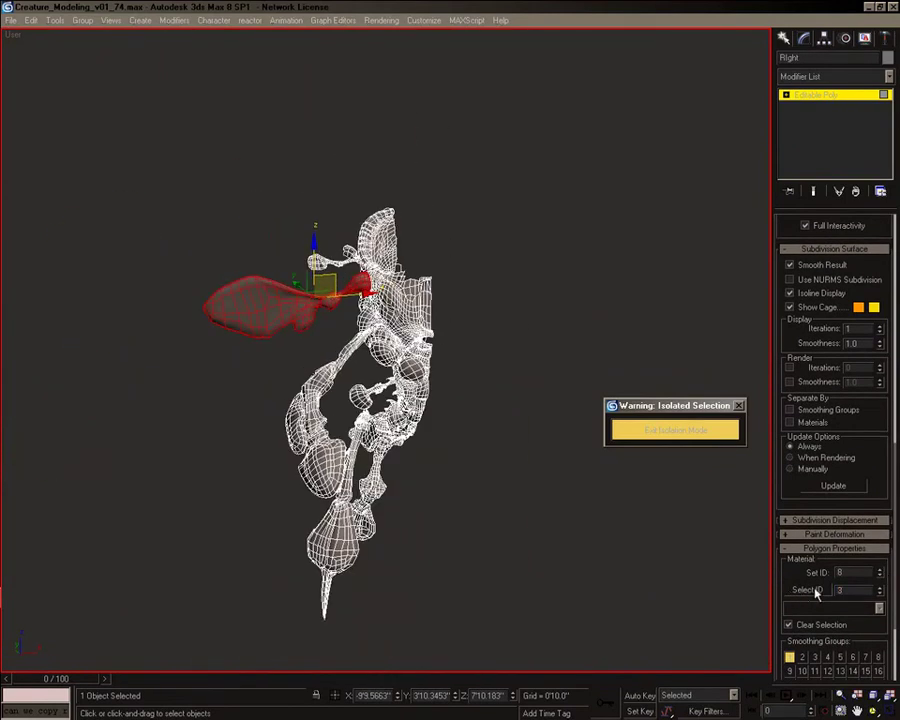
pyautogui.click(810, 592)
pyautogui.scroll(4, 440, 300)
pyautogui.keyDown('alt'); pyautogui.moveTo(280, 380); pyautogui.dragTo(330, 450, button='middle'); pyautogui.keyUp('alt')
pyautogui.keyDown('alt'); pyautogui.moveTo(117, 122); pyautogui.dragTo(361, 420); pyautogui.keyUp('alt')
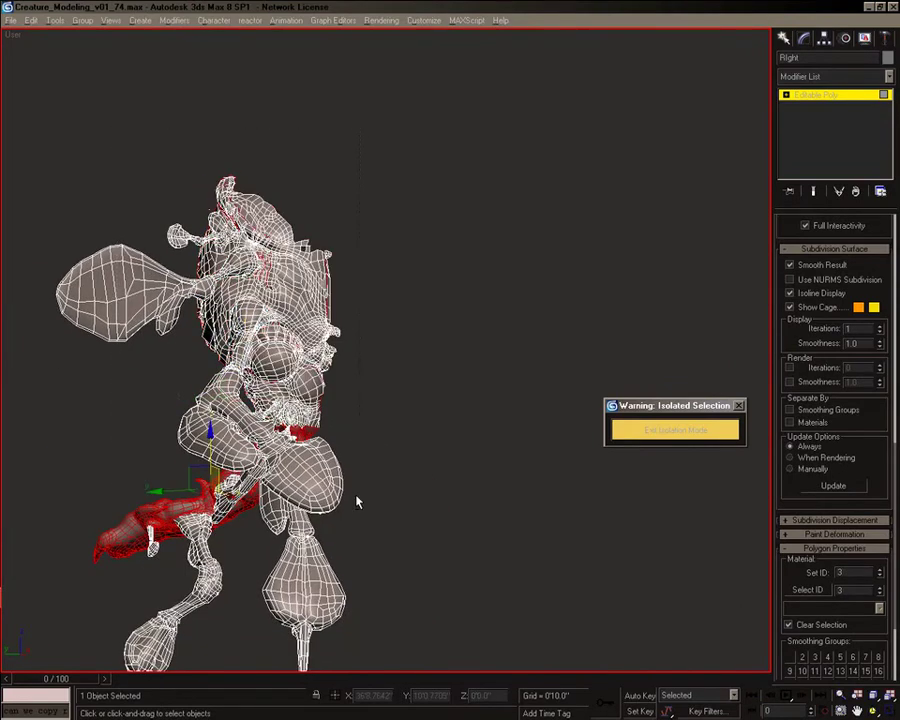
pyautogui.hotkey('ctrl', 'z')
# - Turn off Ignore Backfacing and deselect the head and upper torso, keeping only the abdomen polygons selected
pyautogui.scroll(5, 357, 502)
pyautogui.keyDown('alt'); pyautogui.moveTo(357, 502); pyautogui.dragTo(329, 477, button='middle'); pyautogui.keyUp('alt')
pyautogui.scroll(10, 783, 226)
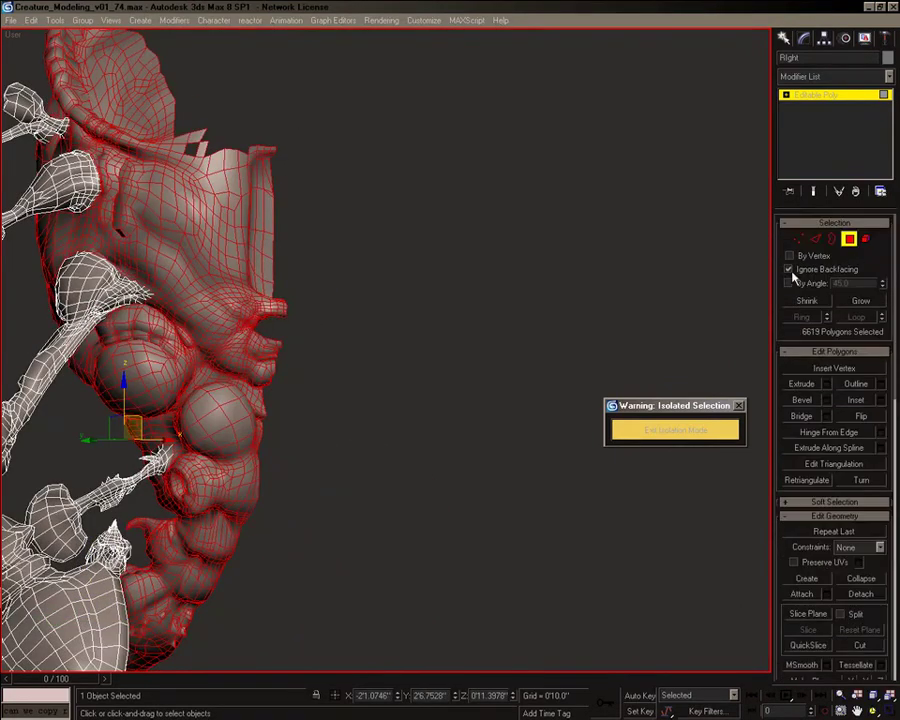
pyautogui.scroll(-5, 362, 268)
pyautogui.keyDown('alt'); pyautogui.moveTo(362, 269); pyautogui.dragTo(345, 272, button='middle'); pyautogui.keyUp('alt')
pyautogui.keyDown('alt'); pyautogui.moveTo(488, 418); pyautogui.dragTo(486, 415); pyautogui.keyUp('alt')
pyautogui.scroll(5, 470, 435)
pyautogui.moveTo(458, 446)
pyautogui.mouseDown(button='middle')
pyautogui.moveTo(287, 566)
pyautogui.moveTo(366, 392)
pyautogui.mouseUp(button='middle')
pyautogui.scroll(2, 287, 566)
pyautogui.keyDown('alt'); pyautogui.moveTo(362, 415); pyautogui.dragTo(315, 348); pyautogui.keyUp('alt')
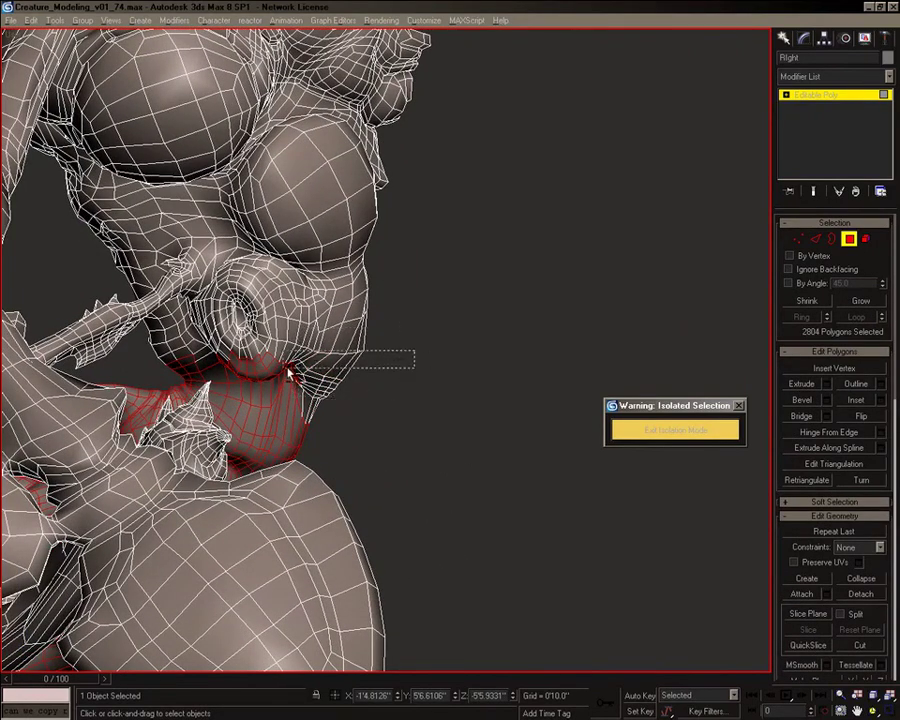
# - Clean up the upper border of the abdomen selection by removing stray polygons and adding missing ones
pyautogui.keyDown('alt'); pyautogui.moveTo(228, 438); pyautogui.dragTo(250, 380, button='middle'); pyautogui.keyUp('alt')
pyautogui.moveTo(138, 288); pyautogui.dragTo(342, 377)
pyautogui.keyDown('alt'); pyautogui.moveTo(342, 377); pyautogui.dragTo(552, 488, button='middle'); pyautogui.keyUp('alt')
pyautogui.keyDown('alt'); pyautogui.click(374, 358); pyautogui.keyUp('alt')
pyautogui.scroll(4, 545, 470)
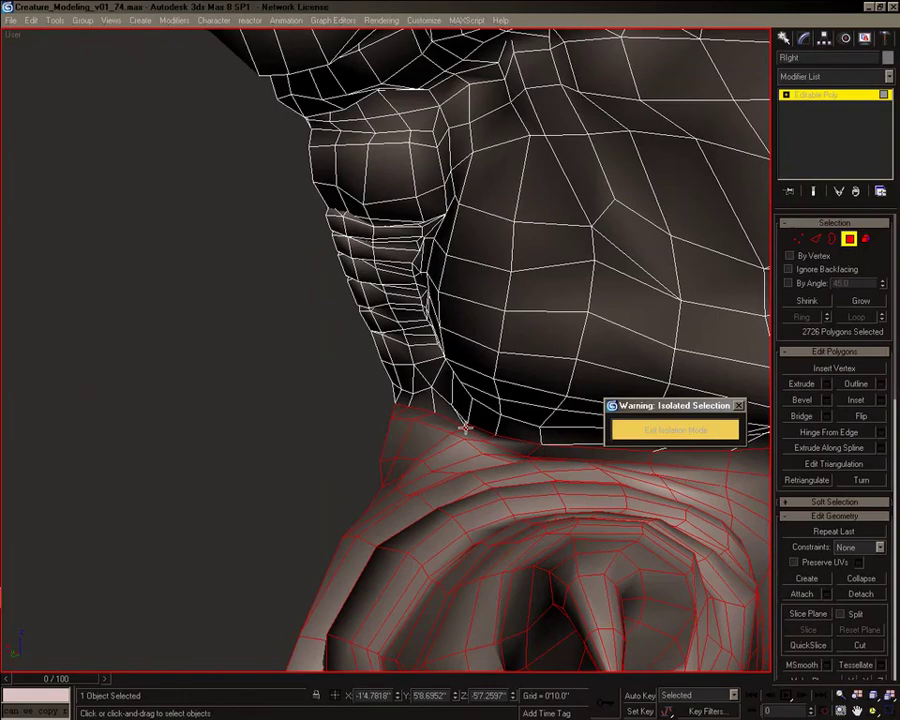
pyautogui.scroll(4, 405, 401)
pyautogui.keyDown('ctrl'); pyautogui.click(420, 470); pyautogui.keyUp('ctrl')
pyautogui.scroll(-2, 420, 470)
pyautogui.keyDown('alt'); pyautogui.moveTo(420, 470); pyautogui.dragTo(390, 486, button='middle'); pyautogui.keyUp('alt')
pyautogui.scroll(-4, 484, 462)
pyautogui.scroll(-2, 179, 446)
pyautogui.scroll(4, 345, 497)
pyautogui.keyDown('alt'); pyautogui.moveTo(331, 500); pyautogui.dragTo(266, 246, button='middle'); pyautogui.keyUp('alt')
pyautogui.scroll(-10, 351, 497)
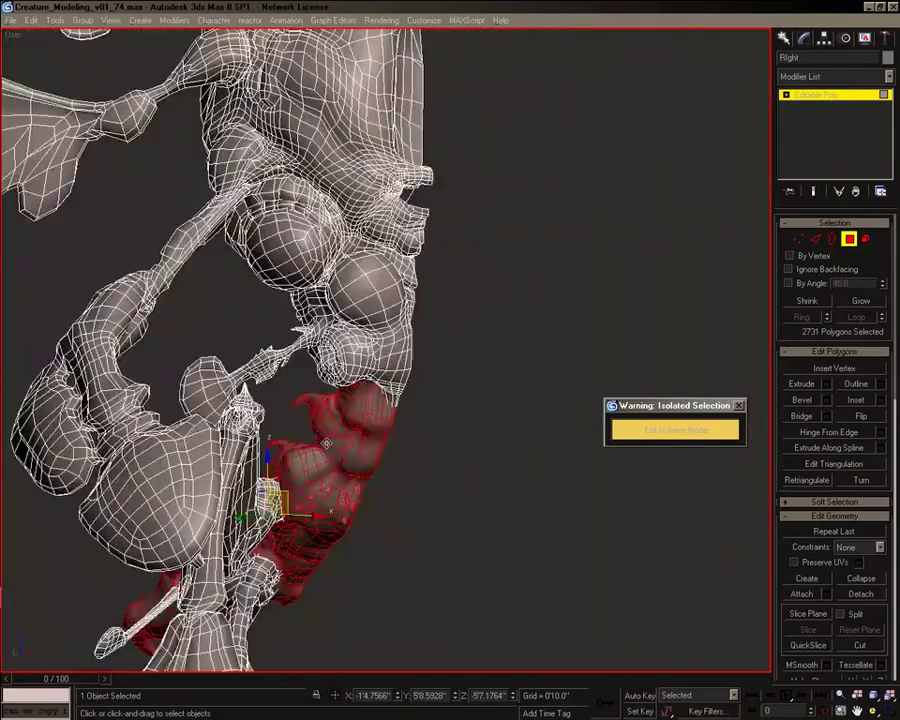
# - Give the abdomen its own material ID and select the remaining head and upper torso by material ID
pyautogui.keyDown('alt'); pyautogui.moveTo(351, 498); pyautogui.dragTo(372, 470, button='middle'); pyautogui.keyUp('alt')
pyautogui.moveTo(894, 395); pyautogui.dragTo(889, 654)
pyautogui.keyDown('alt'); pyautogui.moveTo(446, 540); pyautogui.dragTo(390, 524, button='middle'); pyautogui.keyUp('alt')
pyautogui.click(350, 208)
pyautogui.click(822, 599)
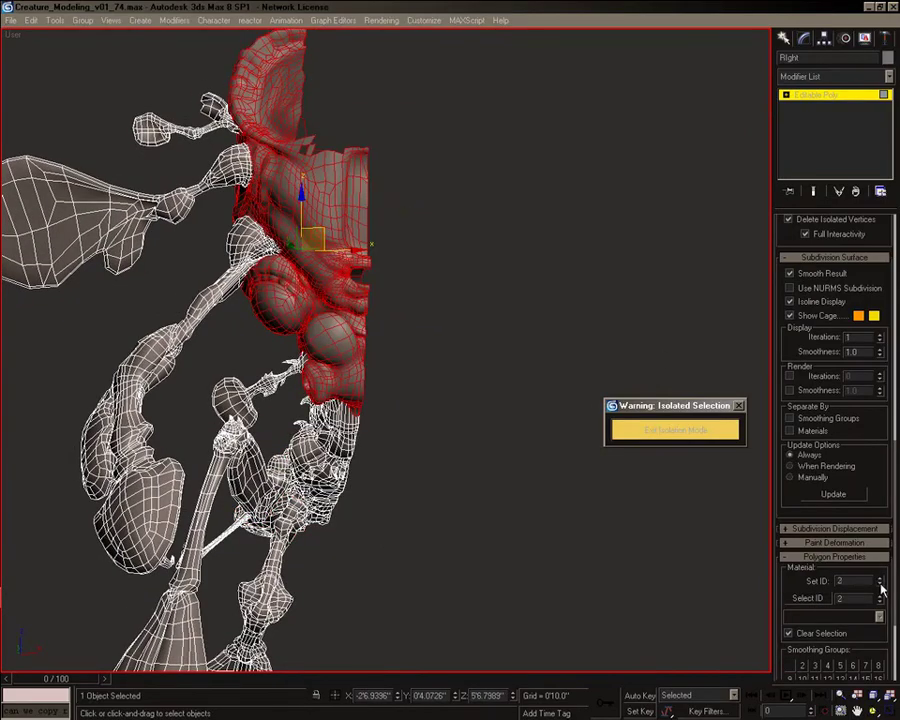
# - Leave polygon editing and exit isolation mode to show the whole creature
pyautogui.scroll(-4, 362, 488)
pyautogui.moveTo(358, 434); pyautogui.dragTo(480, 480, button='middle')
pyautogui.scroll(4, 362, 488)
pyautogui.click(855, 95)
pyautogui.click(684, 429)
pyautogui.keyDown('alt'); pyautogui.moveTo(384, 374); pyautogui.dragTo(409, 346, button='middle'); pyautogui.keyUp('alt')
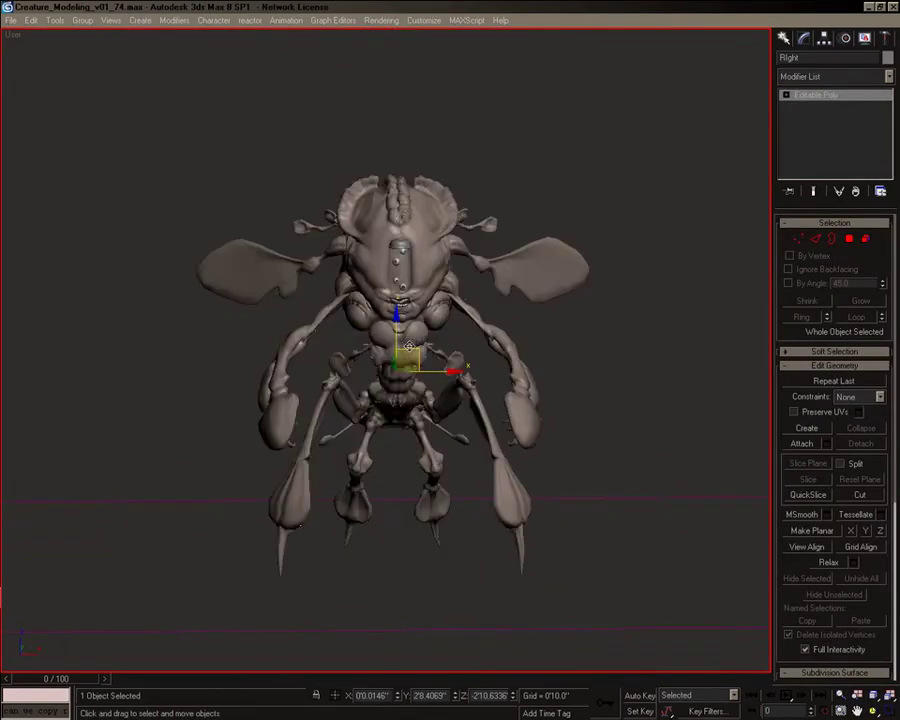
pyautogui.moveTo(563, 364)
pyautogui.keyDown('alt'); pyautogui.mouseDown(button='middle')
pyautogui.moveTo(524, 358)
pyautogui.moveTo(549, 360)
pyautogui.mouseUp(button='middle'); pyautogui.keyUp('alt')
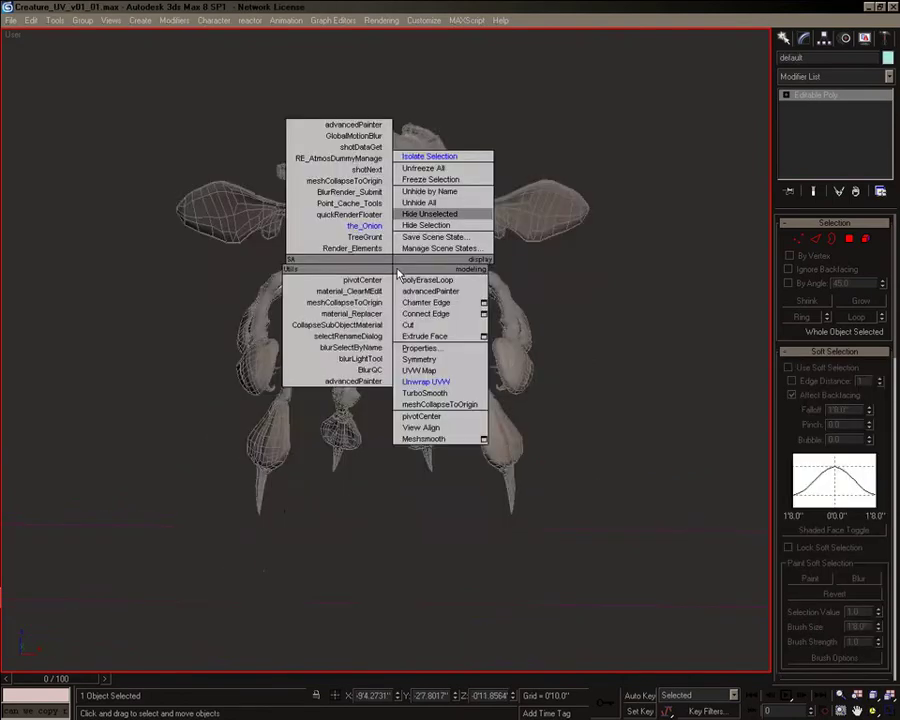
# - Isolate the limb object and deselect stray polygons along the edge of its upper end
pyautogui.click(450, 155)
pyautogui.keyDown('alt'); pyautogui.moveTo(440, 167); pyautogui.dragTo(367, 157, button='middle'); pyautogui.keyUp('alt')
pyautogui.scroll(5, 297, 356)
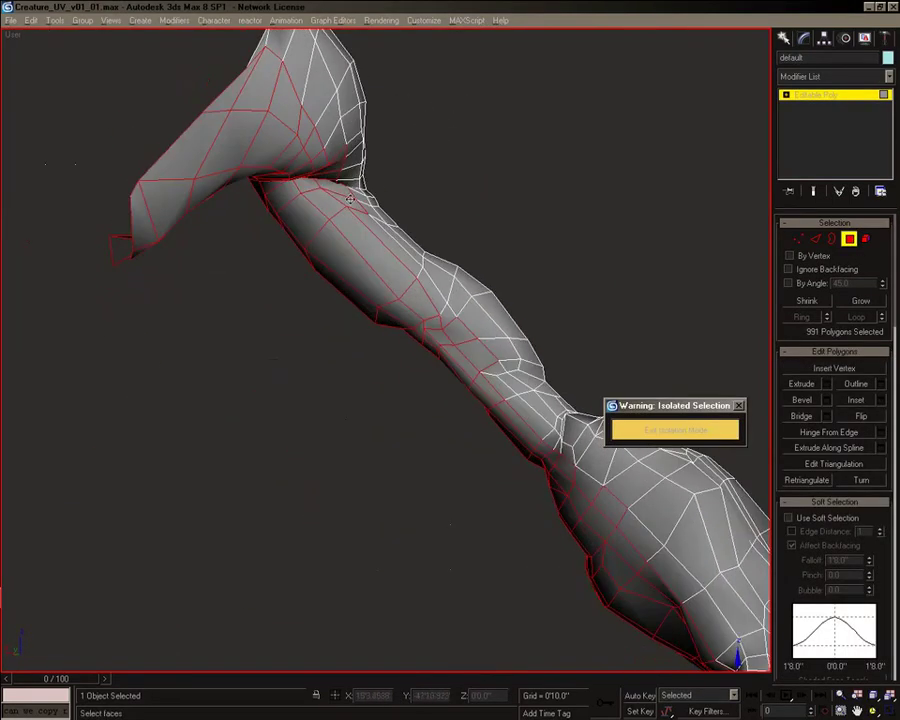
pyautogui.keyDown('alt'); pyautogui.moveTo(341, 196); pyautogui.dragTo(333, 206, button='middle'); pyautogui.keyUp('alt')
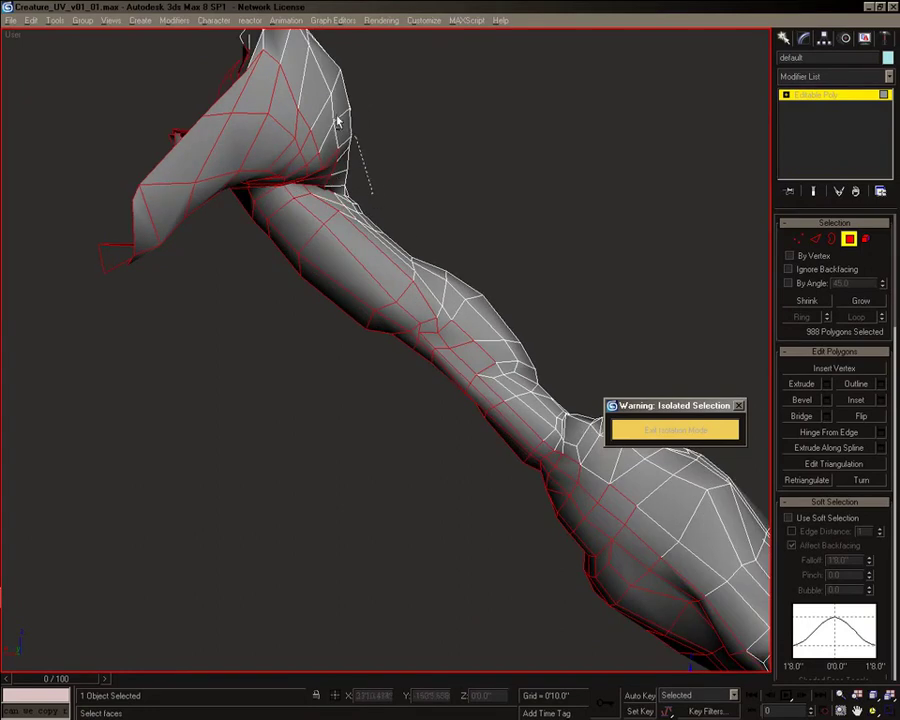
pyautogui.keyDown('alt'); pyautogui.moveTo(370, 193); pyautogui.dragTo(277, 147, button='middle'); pyautogui.keyUp('alt')
# - Deselect the outer back polygons of the claw-tipped lobe with Ignore Backfacing on
pyautogui.keyDown('alt'); pyautogui.moveTo(250, 200); pyautogui.dragTo(214, 206, button='middle'); pyautogui.keyUp('alt')
pyautogui.keyDown('alt'); pyautogui.moveTo(411, 255); pyautogui.dragTo(352, 270, button='middle'); pyautogui.keyUp('alt')
pyautogui.keyDown('alt'); pyautogui.moveTo(182, 200); pyautogui.dragTo(320, 182, button='middle'); pyautogui.keyUp('alt')
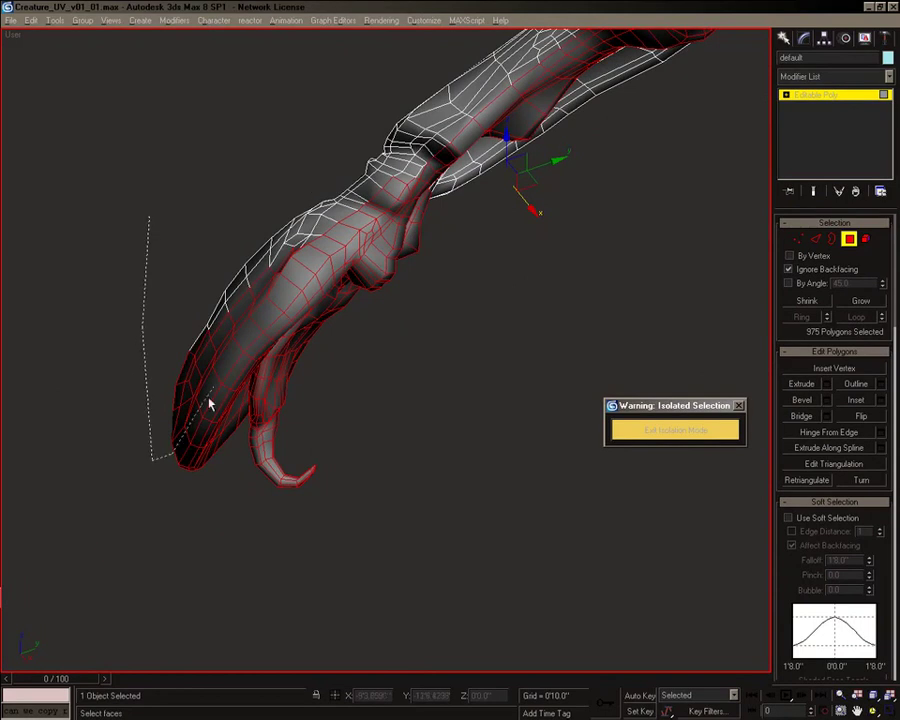
pyautogui.keyDown('alt'); pyautogui.moveTo(152, 216); pyautogui.dragTo(150, 222); pyautogui.keyUp('alt')
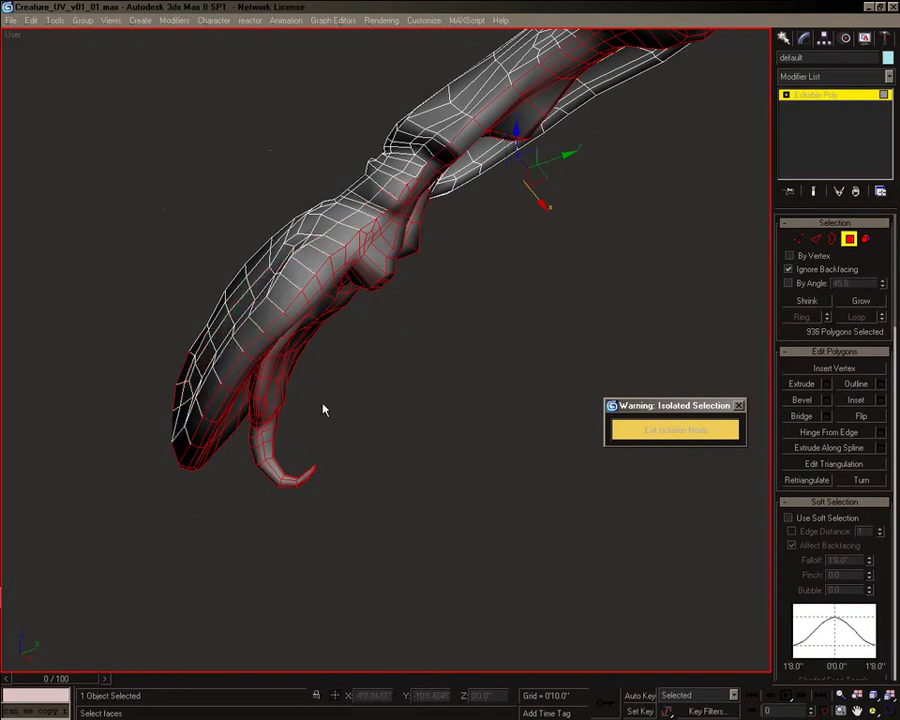
pyautogui.keyDown('alt'); pyautogui.moveTo(450, 305); pyautogui.dragTo(322, 300, button='middle'); pyautogui.keyUp('alt')
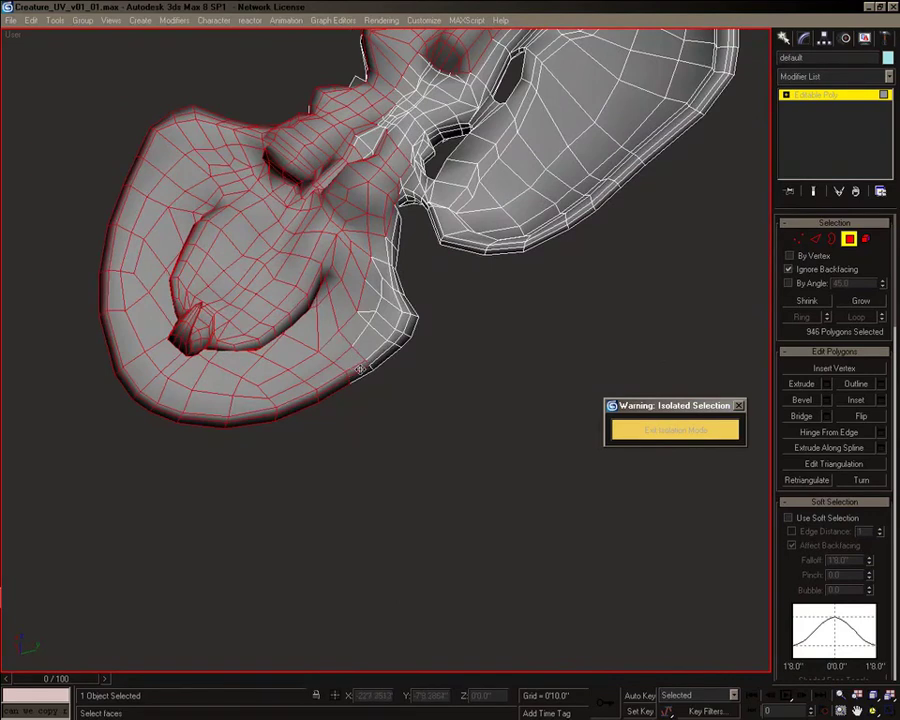
# - Add the inner surface and surrounding rim of the cup-shaped lobe to the polygon selection
pyautogui.keyDown('alt'); pyautogui.moveTo(380, 313); pyautogui.dragTo(514, 296, button='middle'); pyautogui.keyUp('alt')
pyautogui.keyDown('alt'); pyautogui.moveTo(483, 210); pyautogui.dragTo(456, 400, button='middle'); pyautogui.keyUp('alt')
pyautogui.moveTo(794, 558); pyautogui.dragTo(812, 30)
pyautogui.moveTo(868, 567); pyautogui.dragTo(876, 131)
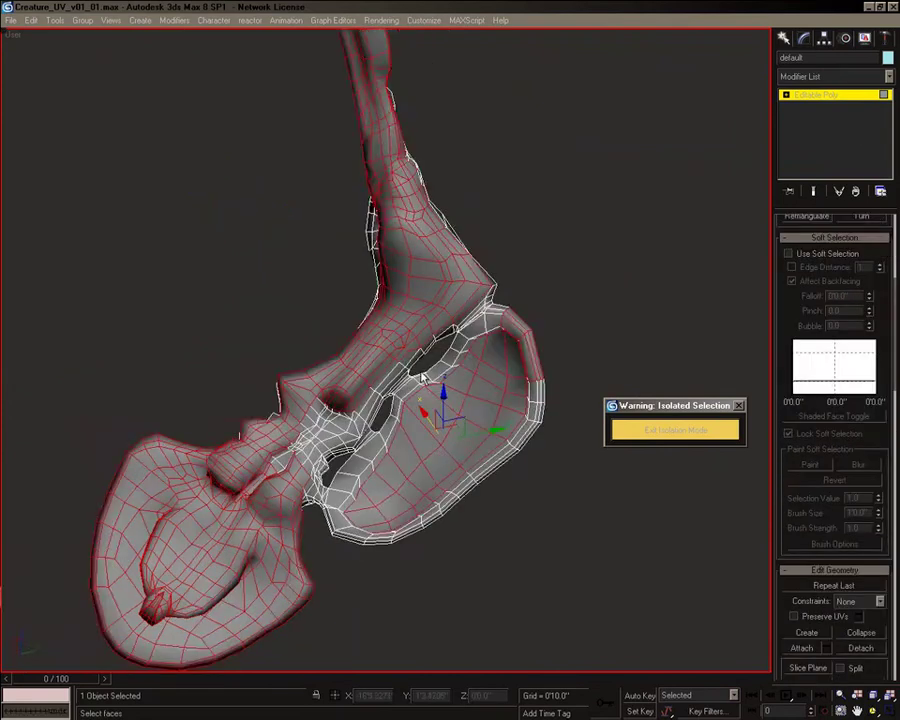
pyautogui.scroll(5, 380, 349)
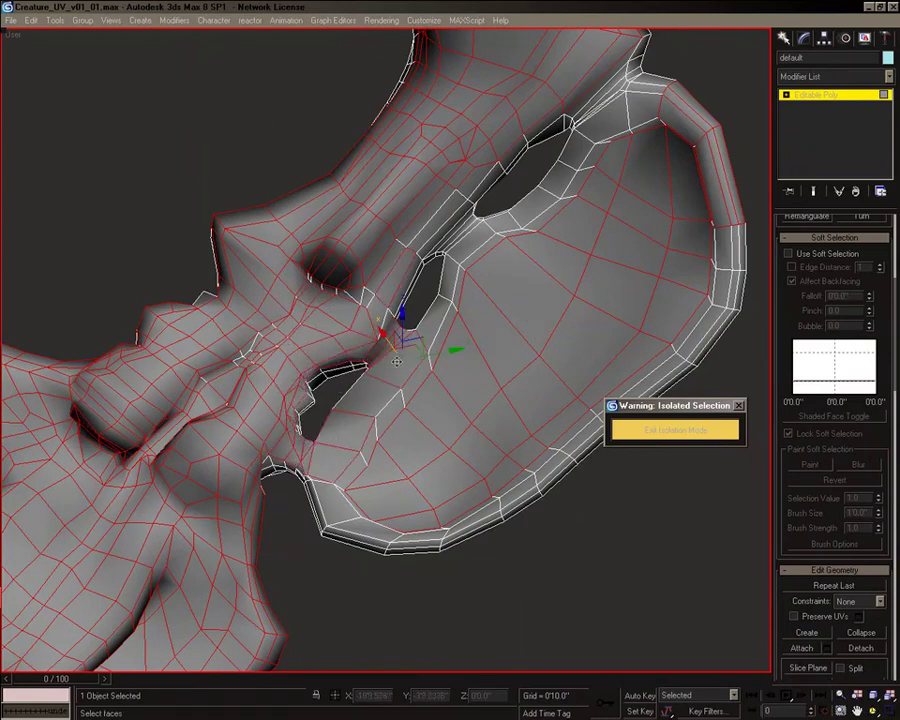
pyautogui.keyDown('ctrl'); pyautogui.click(580, 438); pyautogui.keyUp('ctrl')
# - Apply a UVW Map modifier to the selected polygons of the limb
pyautogui.moveTo(673, 406); pyautogui.dragTo(742, 432)
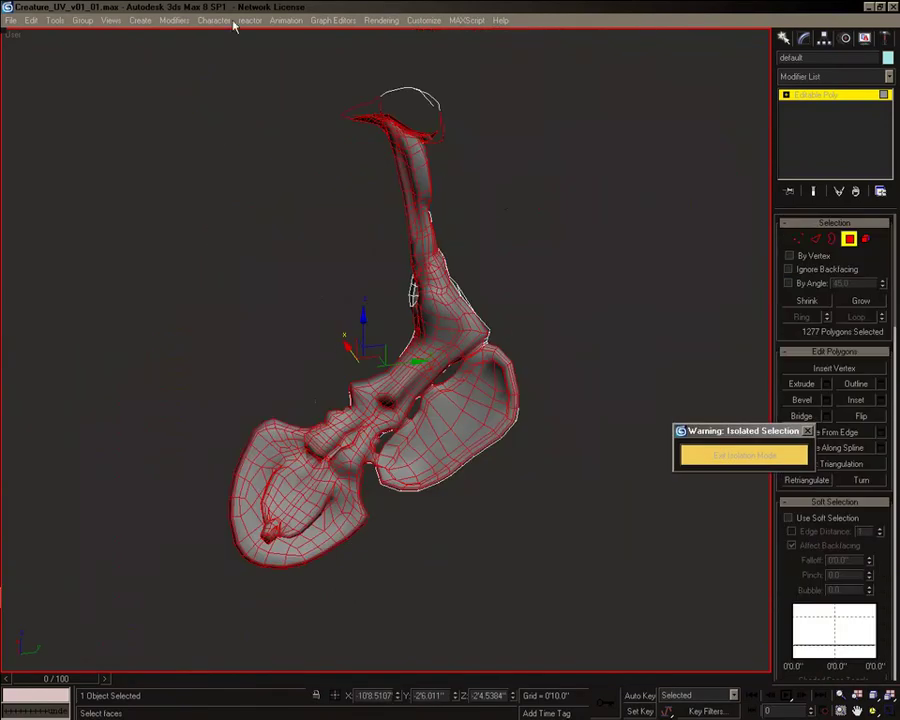
pyautogui.keyDown('alt'); pyautogui.moveTo(233, 30); pyautogui.dragTo(1, 598, button='middle'); pyautogui.keyUp('alt')
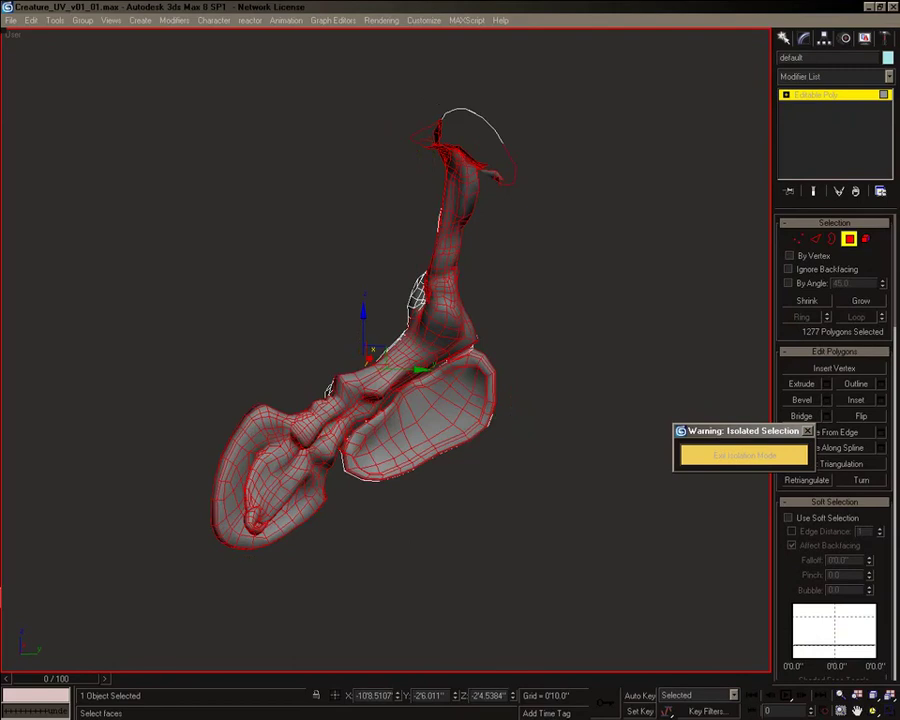
pyautogui.keyDown('alt'); pyautogui.moveTo(384, 387); pyautogui.dragTo(378, 358, button='middle'); pyautogui.keyUp('alt')
pyautogui.moveTo(378, 358); pyautogui.dragTo(593, 480)
pyautogui.keyDown('alt'); pyautogui.moveTo(593, 480); pyautogui.dragTo(195, 301, button='middle'); pyautogui.keyUp('alt')
pyautogui.hotkey('ctrl', 'z')
pyautogui.rightClick(195, 301)
pyautogui.click(233, 430)
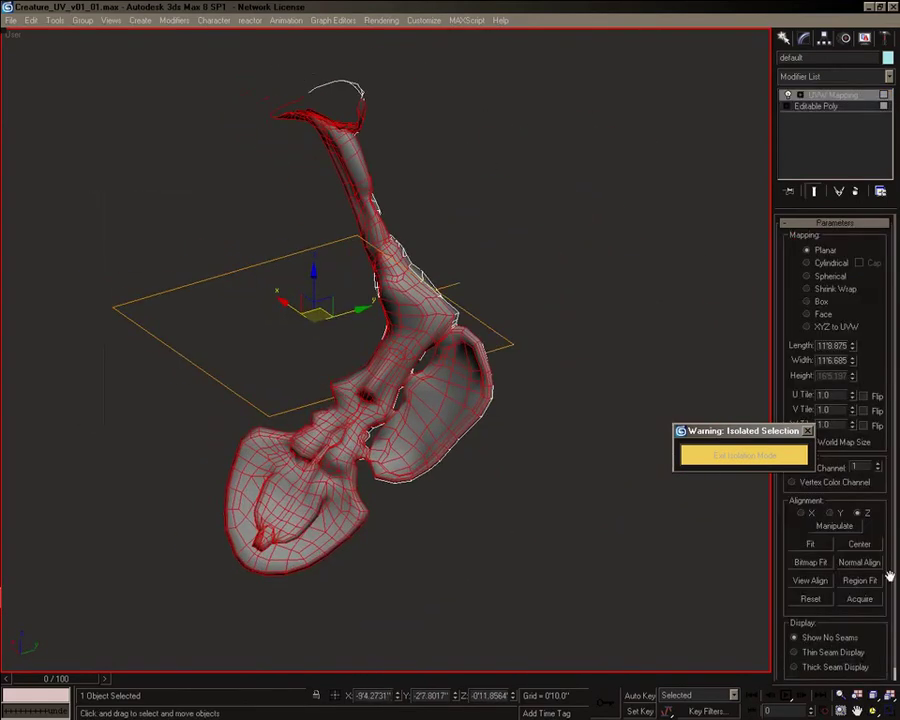
# - Align the planar mapping gizmo to the current view and fit it to the selected polygons
pyautogui.keyDown('alt'); pyautogui.moveTo(446, 390); pyautogui.dragTo(412, 408, button='middle'); pyautogui.keyUp('alt')
pyautogui.moveTo(782, 431); pyautogui.dragTo(705, 358)
pyautogui.click(804, 579)
pyautogui.click(810, 544)
pyautogui.rightClick(826, 98)
pyautogui.click(759, 196)
pyautogui.rightClick(818, 97)
pyautogui.rightClick(829, 102)
pyautogui.click(757, 210)
pyautogui.click(849, 239)
pyautogui.rightClick(598, 222)
pyautogui.click(31, 20)
pyautogui.click(58, 150)
# - Examine how the planar mapping gizmo lies against the selected side of the limb
pyautogui.keyDown('alt'); pyautogui.moveTo(300, 310); pyautogui.dragTo(215, 352, button='middle'); pyautogui.keyUp('alt')
pyautogui.moveTo(180, 445); pyautogui.dragTo(406, 378, button='middle')
pyautogui.scroll(5, 207, 290)
pyautogui.scroll(-5, 570, 408)
pyautogui.keyDown('alt'); pyautogui.moveTo(406, 378); pyautogui.dragTo(392, 514, button='middle'); pyautogui.keyUp('alt')
pyautogui.press('u')
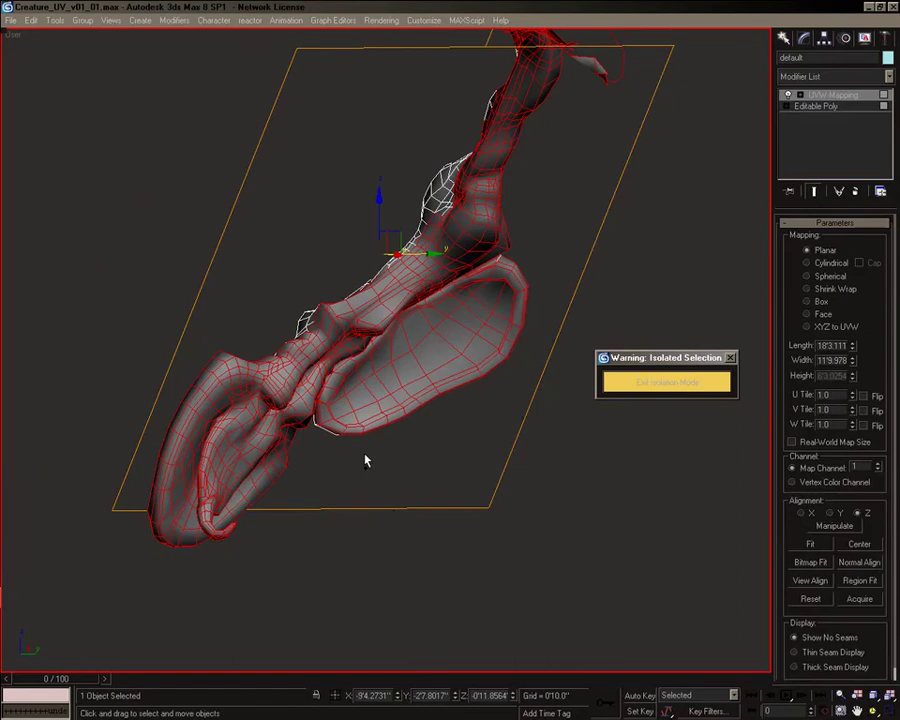
# - Return to the Editable Poly level and examine the selection boundary around the back of the claw-tipped lobe
pyautogui.click(817, 106)
pyautogui.keyDown('alt'); pyautogui.moveTo(330, 440); pyautogui.dragTo(410, 422, button='middle'); pyautogui.keyUp('alt')
pyautogui.scroll(5, 350, 414)
pyautogui.moveTo(268, 475); pyautogui.dragTo(361, 419, button='middle')
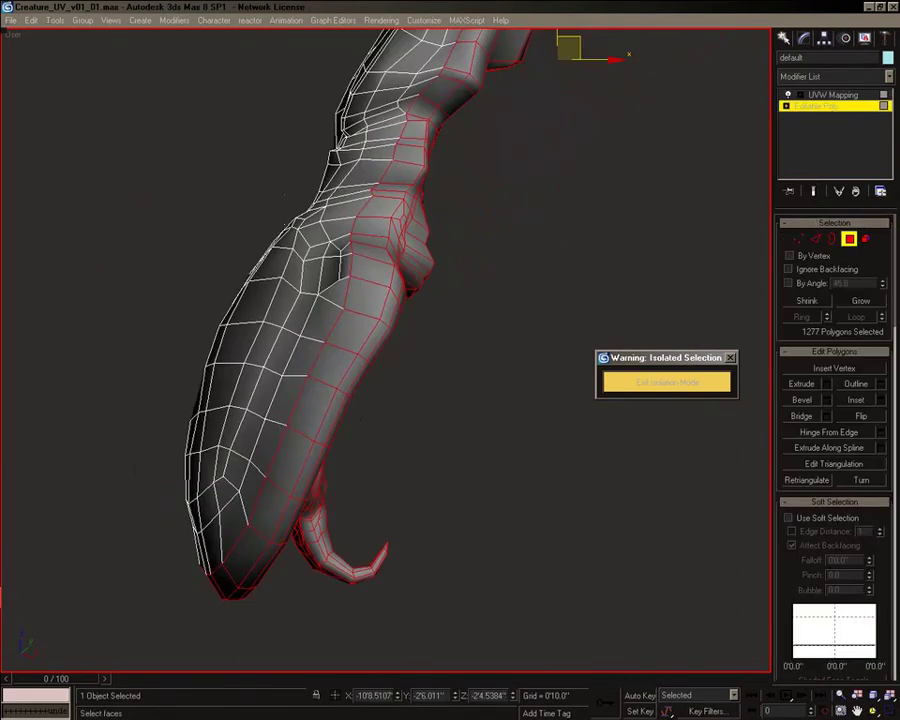
pyautogui.keyDown('alt'); pyautogui.moveTo(425, 600); pyautogui.dragTo(480, 612, button='middle'); pyautogui.keyUp('alt')
pyautogui.moveTo(496, 617); pyautogui.dragTo(393, 457)
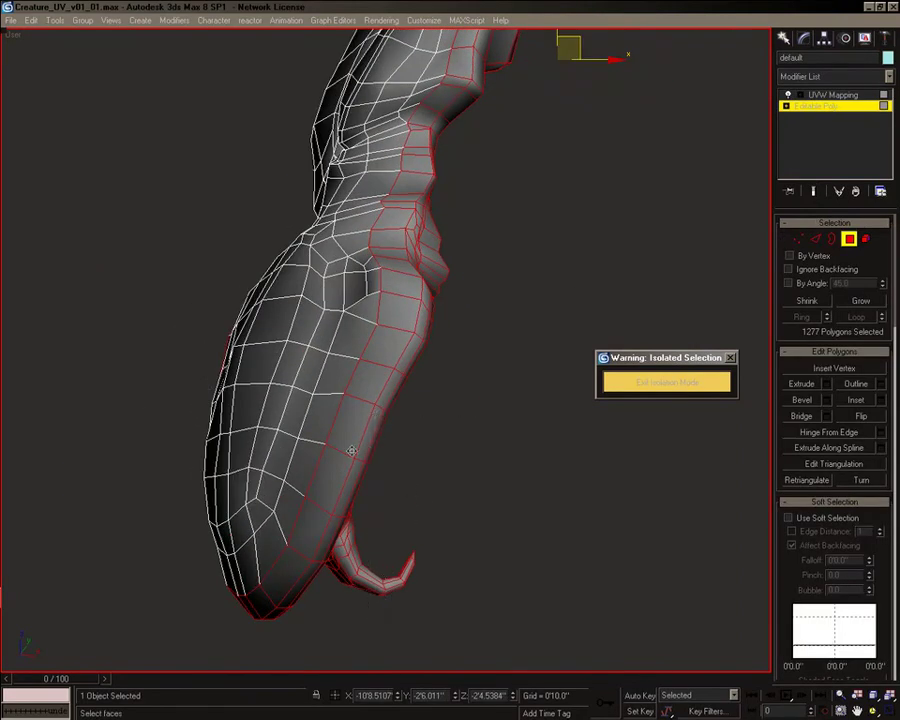
pyautogui.moveTo(402, 351); pyautogui.dragTo(400, 349)
pyautogui.keyDown('alt'); pyautogui.moveTo(400, 349); pyautogui.dragTo(504, 433, button='middle'); pyautogui.keyUp('alt')
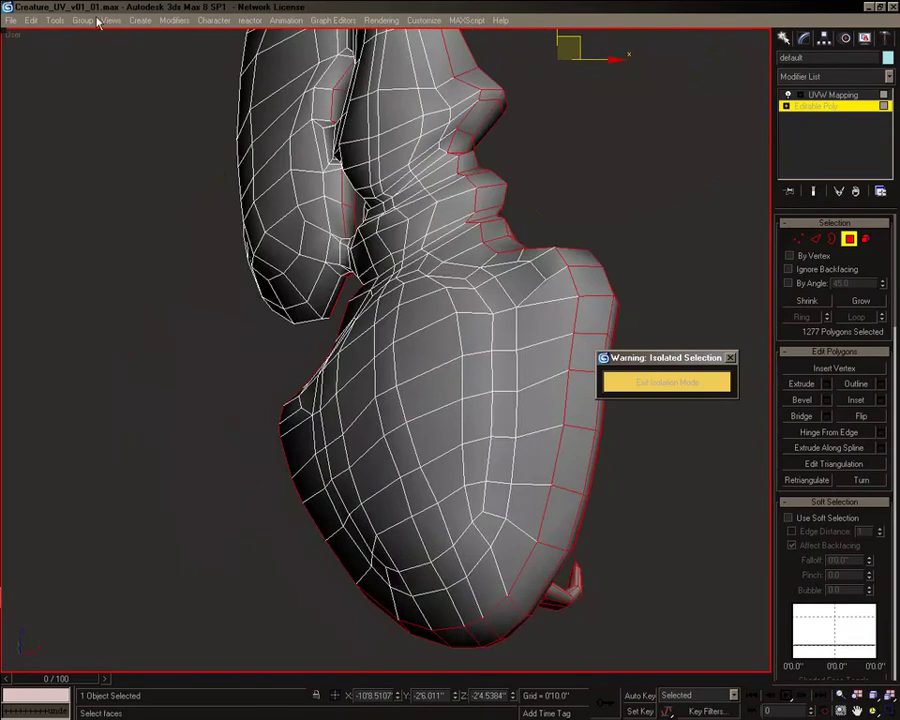
# - Invert the polygon selection and planar-map it with a new UVW Map modifier, aligned to the view and fitted
pyautogui.click(30, 21)
pyautogui.click(104, 200)
pyautogui.scroll(-4, 360, 330)
pyautogui.keyDown('alt'); pyautogui.moveTo(370, 340); pyautogui.dragTo(478, 413, button='middle'); pyautogui.keyUp('alt')
pyautogui.moveTo(478, 413); pyautogui.dragTo(461, 389)
pyautogui.keyDown('alt'); pyautogui.moveTo(461, 389); pyautogui.dragTo(250, 232, button='middle'); pyautogui.keyUp('alt')
pyautogui.keyDown('alt'); pyautogui.moveTo(398, 428); pyautogui.dragTo(218, 456, button='middle'); pyautogui.keyUp('alt')
pyautogui.rightClick(425, 361)
pyautogui.click(449, 474)
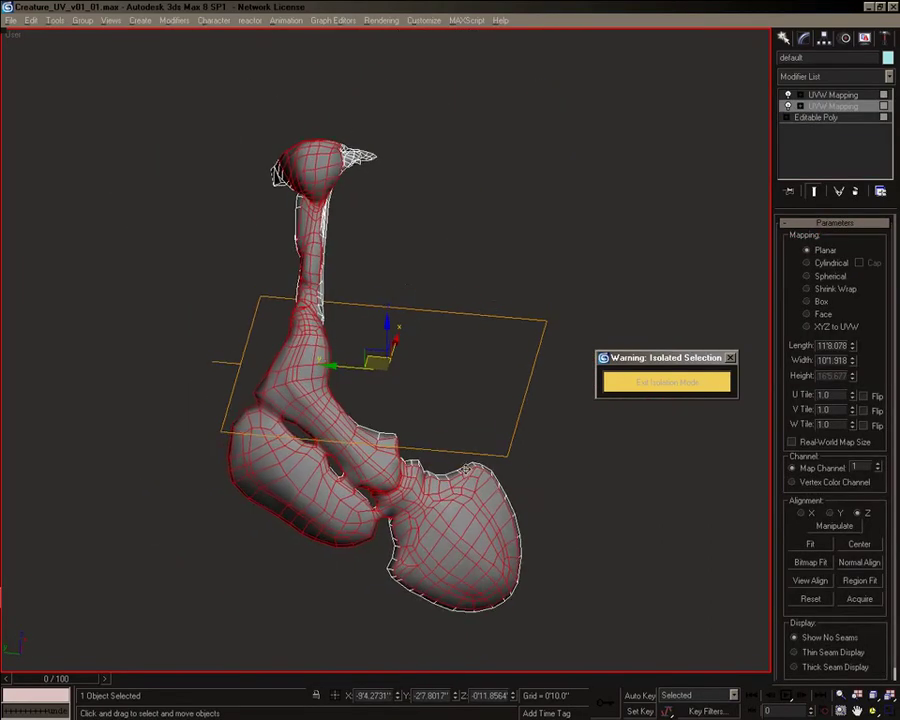
pyautogui.click(810, 541)
pyautogui.rightClick(439, 317)
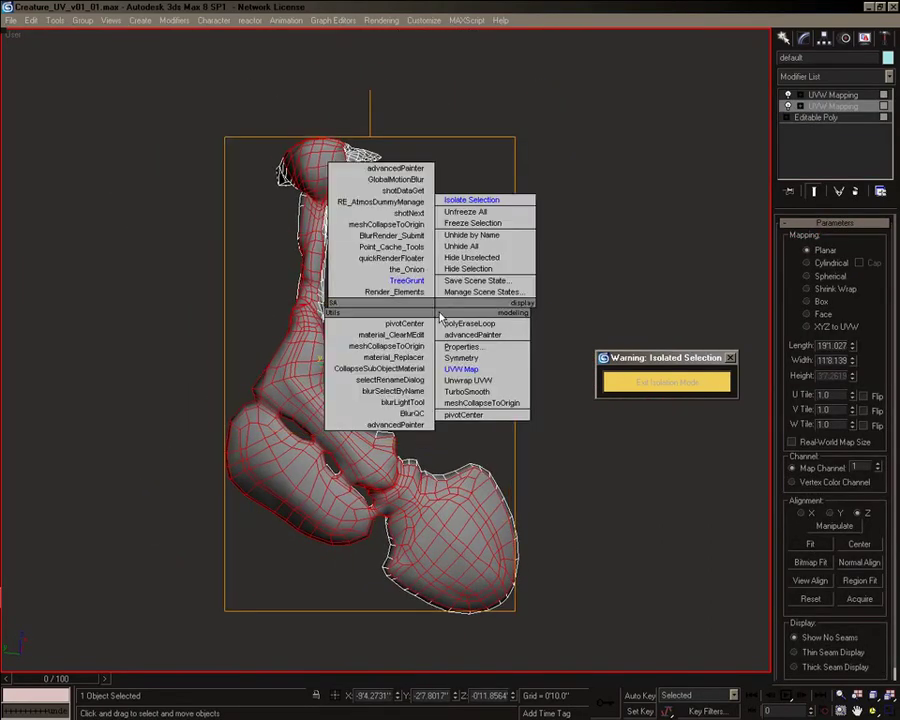
# - Delete the upper UVW Mapping modifier and collapse the remaining one into the Editable Poly
pyautogui.click(846, 98)
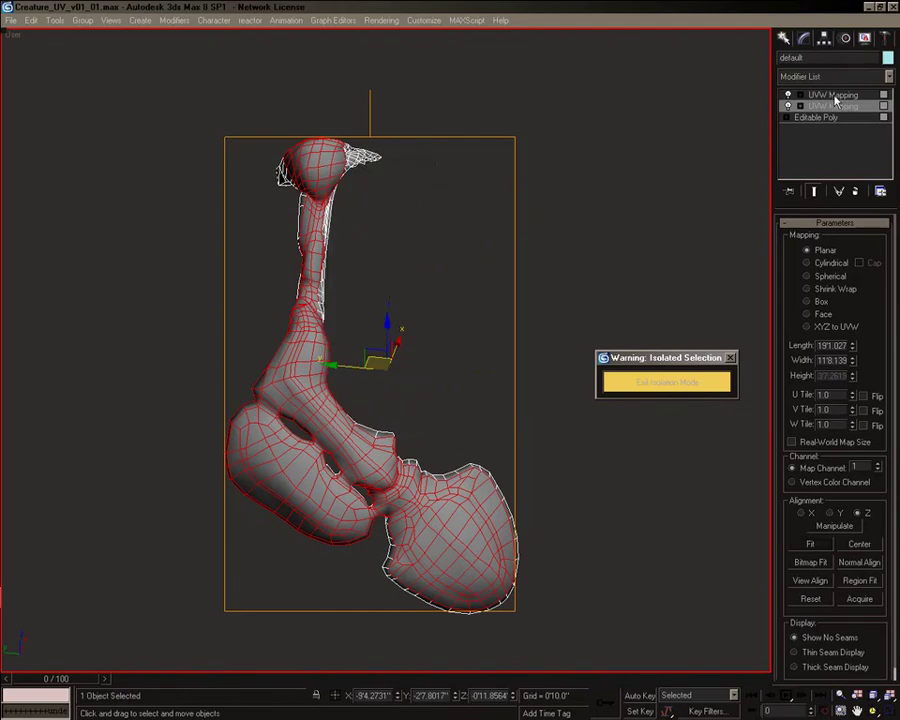
pyautogui.rightClick(834, 96)
pyautogui.click(817, 110)
pyautogui.rightClick(819, 95)
pyautogui.click(831, 98)
pyautogui.rightClick(820, 96)
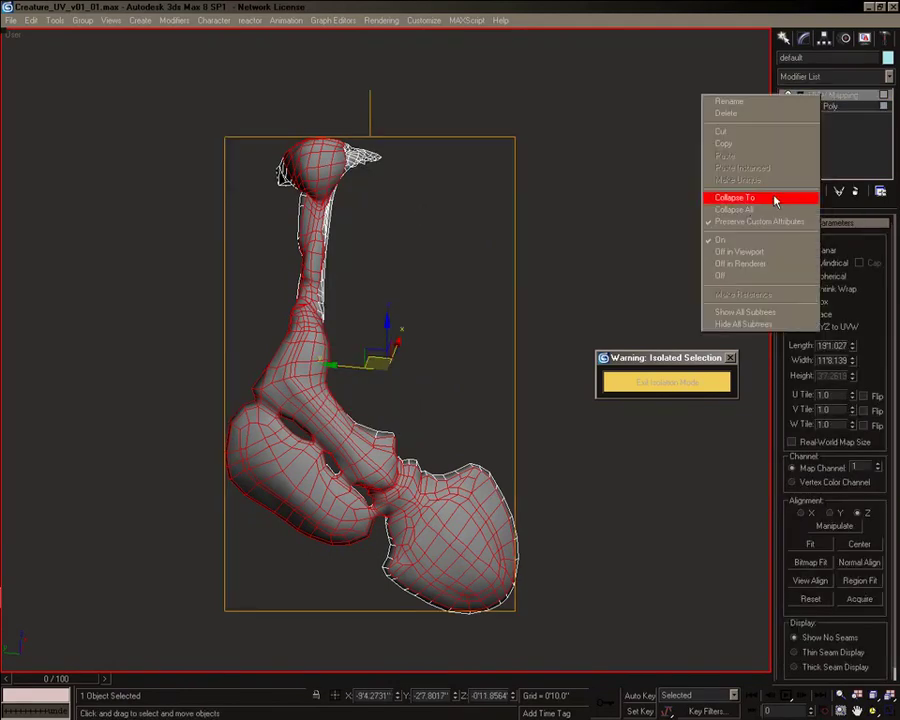
pyautogui.click(775, 201)
# - Invert the limb's polygon selection and add a UVW Map modifier to the newly selected side
pyautogui.click(849, 239)
pyautogui.click(31, 20)
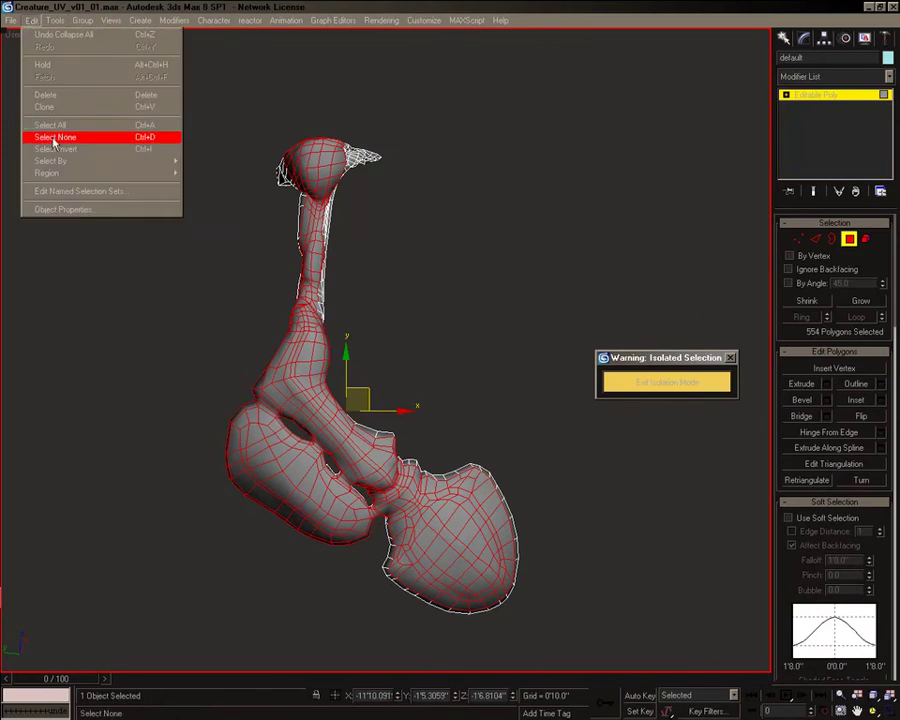
pyautogui.click(52, 149)
pyautogui.click(840, 76)
pyautogui.click(863, 272)
# - Align the planar mapping to the current view, fit it to the selection and collapse the modifier stack
pyautogui.click(811, 580)
pyautogui.click(811, 545)
pyautogui.rightClick(828, 95)
pyautogui.click(749, 211)
# - Select the hooked claw's tip polygons and grow the selection across the whole claw flap
pyautogui.keyDown('alt'); pyautogui.moveTo(748, 217); pyautogui.dragTo(731, 327, button='middle'); pyautogui.keyUp('alt')
pyautogui.click(845, 240)
pyautogui.keyDown('alt'); pyautogui.moveTo(560, 330); pyautogui.dragTo(435, 350, button='middle'); pyautogui.keyUp('alt')
pyautogui.scroll(3, 452, 295)
pyautogui.moveTo(430, 382); pyautogui.dragTo(289, 309)
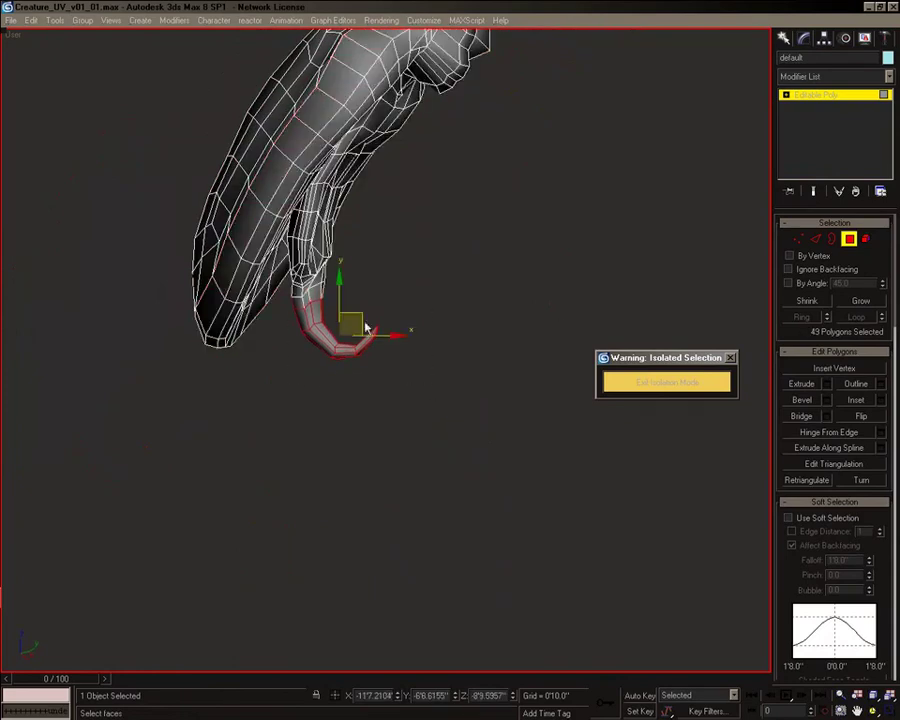
pyautogui.keyDown('alt'); pyautogui.moveTo(366, 327); pyautogui.dragTo(375, 330, button='middle'); pyautogui.keyUp('alt')
pyautogui.click(860, 302)
pyautogui.keyDown('alt'); pyautogui.moveTo(651, 326); pyautogui.dragTo(345, 289, button='middle'); pyautogui.keyUp('alt')
# - Apply a planar UVW Map to the selected claw polygons and collapse it into the Editable Poly
pyautogui.rightClick(345, 289)
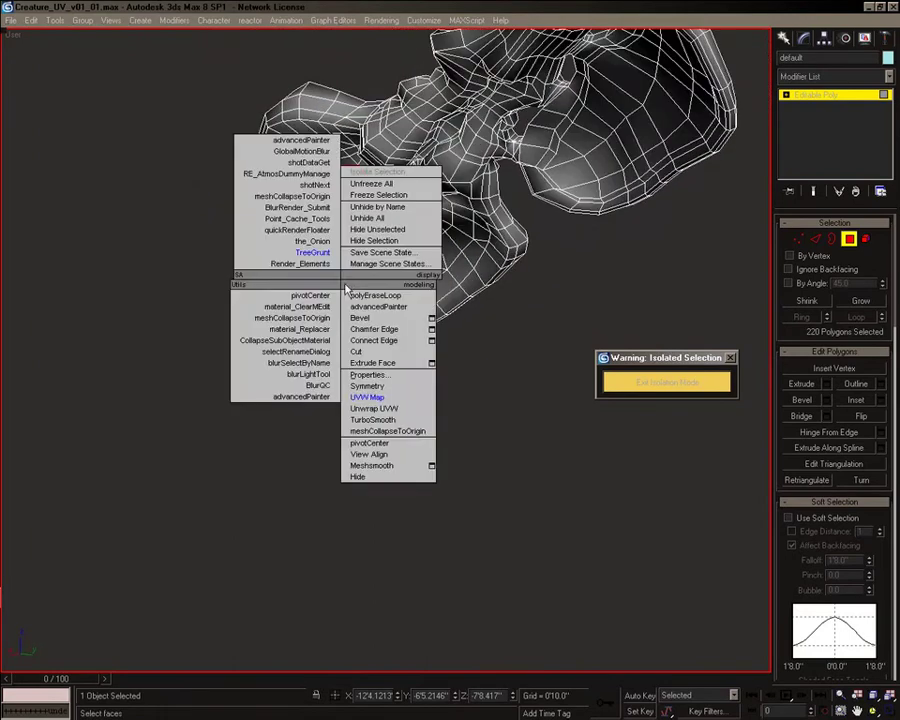
pyautogui.click(366, 397)
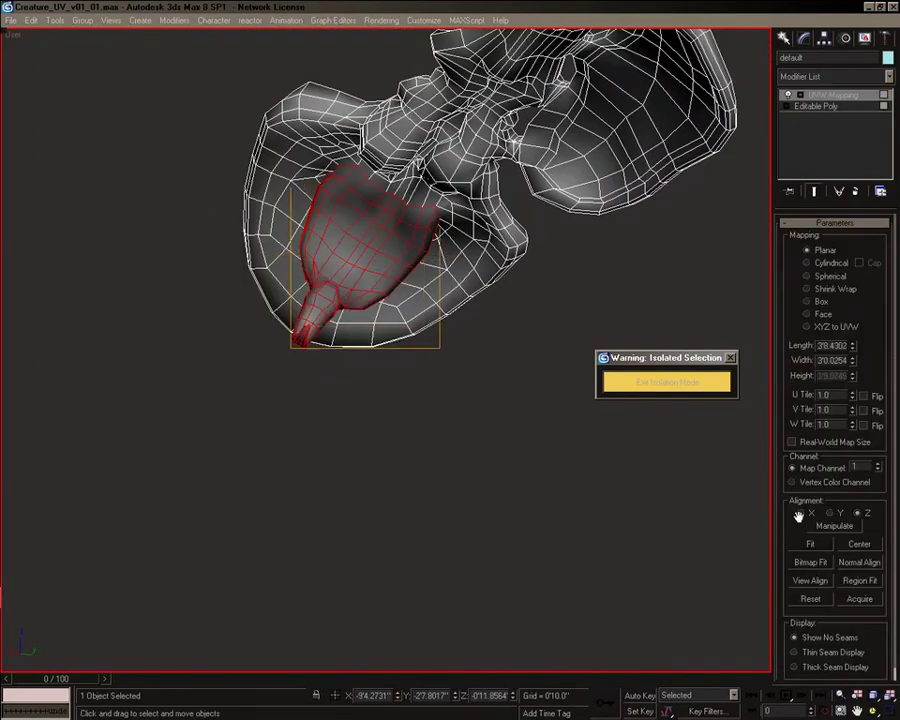
pyautogui.rightClick(819, 95)
pyautogui.click(785, 213)
# - Export the selected limb as a Wavefront OBJ, replacing Arm.obj in the UVs folder
pyautogui.rightClick(367, 272)
pyautogui.moveTo(420, 150); pyautogui.dragTo(313, 344, button='middle')
pyautogui.scroll(-2, 313, 344)
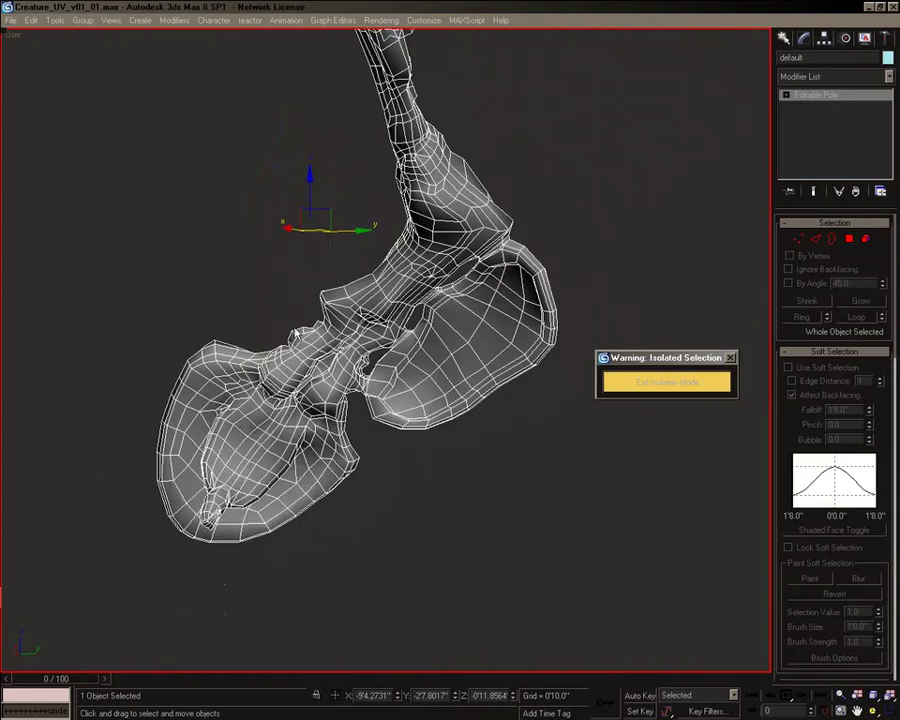
pyautogui.click(11, 22)
pyautogui.click(42, 288)
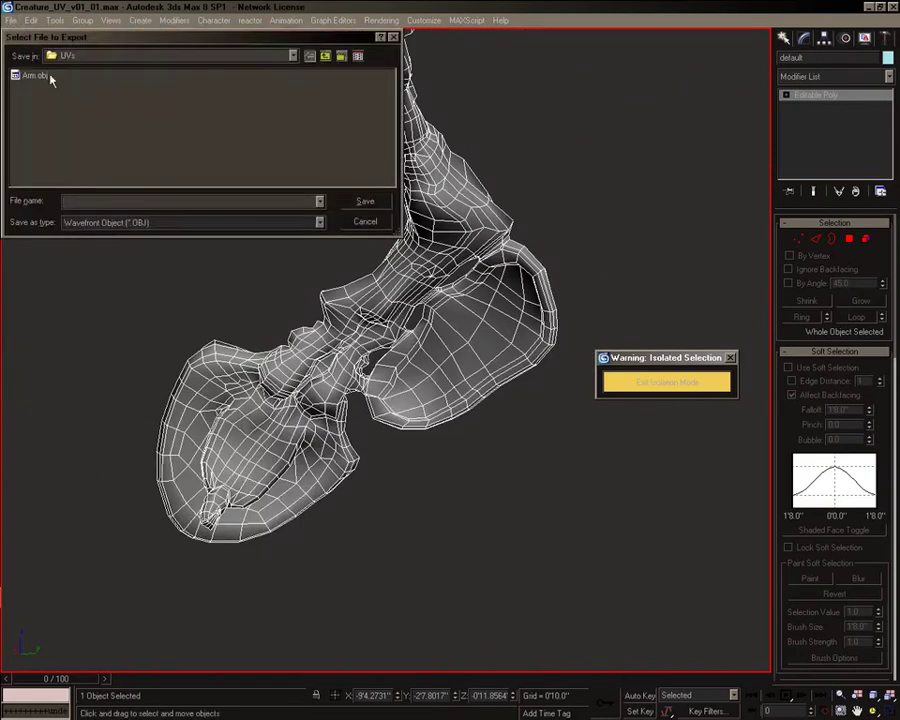
pyautogui.doubleClick(50, 76)
pyautogui.click(418, 402)
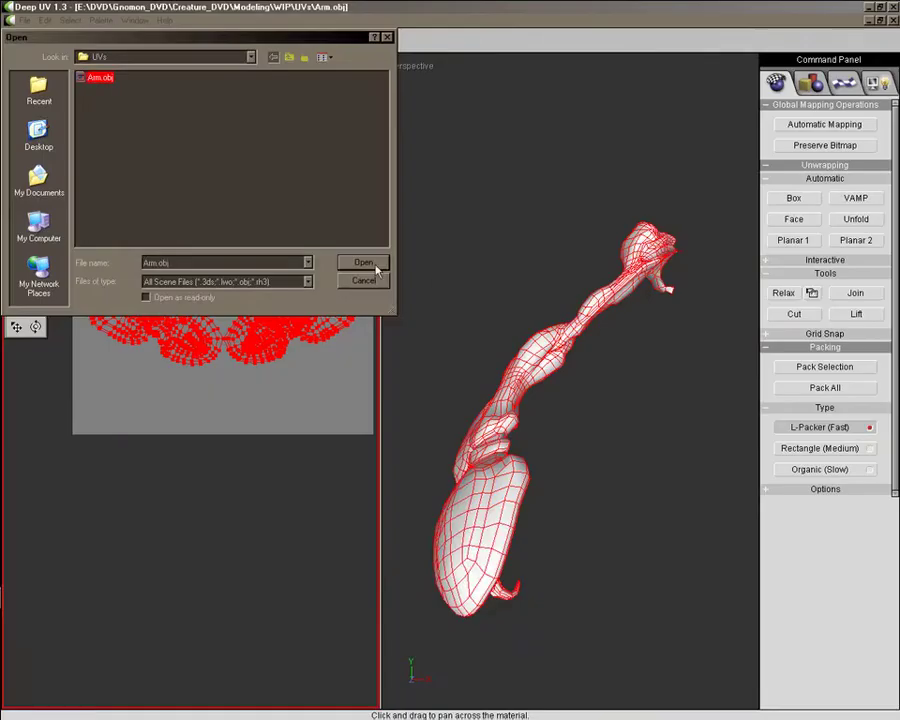
# - Switch to Deep UV, open Arm.obj and move the overlapping UV shells apart
pyautogui.click(366, 261)
pyautogui.moveTo(155, 338); pyautogui.dragTo(278, 653)
pyautogui.click(16, 270)
pyautogui.click(16, 326)
pyautogui.click(16, 268)
pyautogui.moveTo(166, 297); pyautogui.dragTo(328, 208)
pyautogui.click(16, 327)
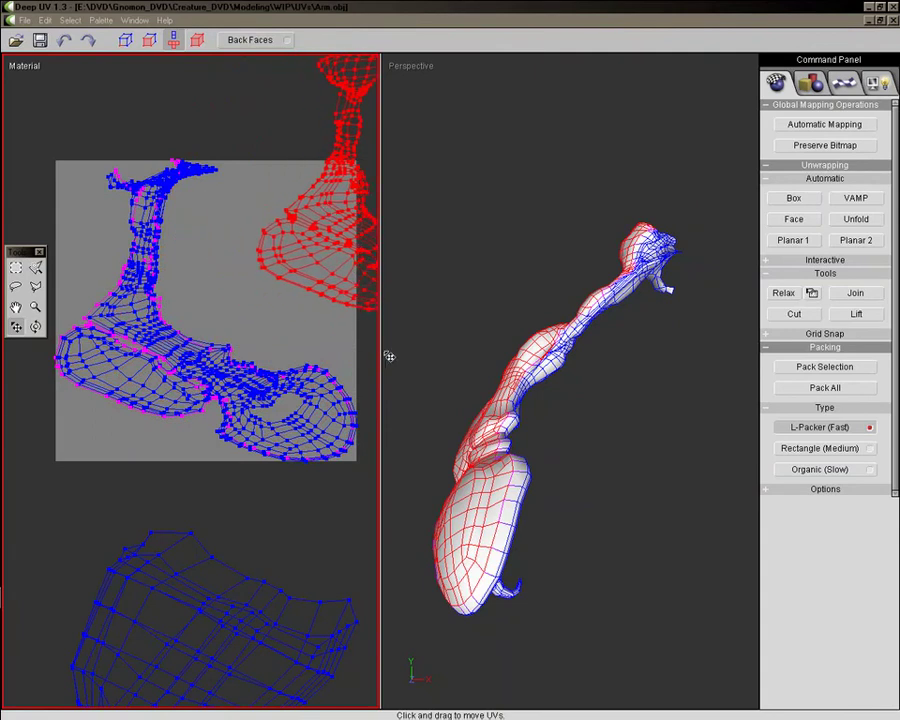
# - Relax the selected limb shell that was moved outside the texture tile
pyautogui.scroll(-1, 389, 357)
pyautogui.moveTo(283, 233); pyautogui.dragTo(119, 292, button='middle')
pyautogui.click(788, 294)
pyautogui.moveTo(146, 376); pyautogui.dragTo(195, 336, button='middle')
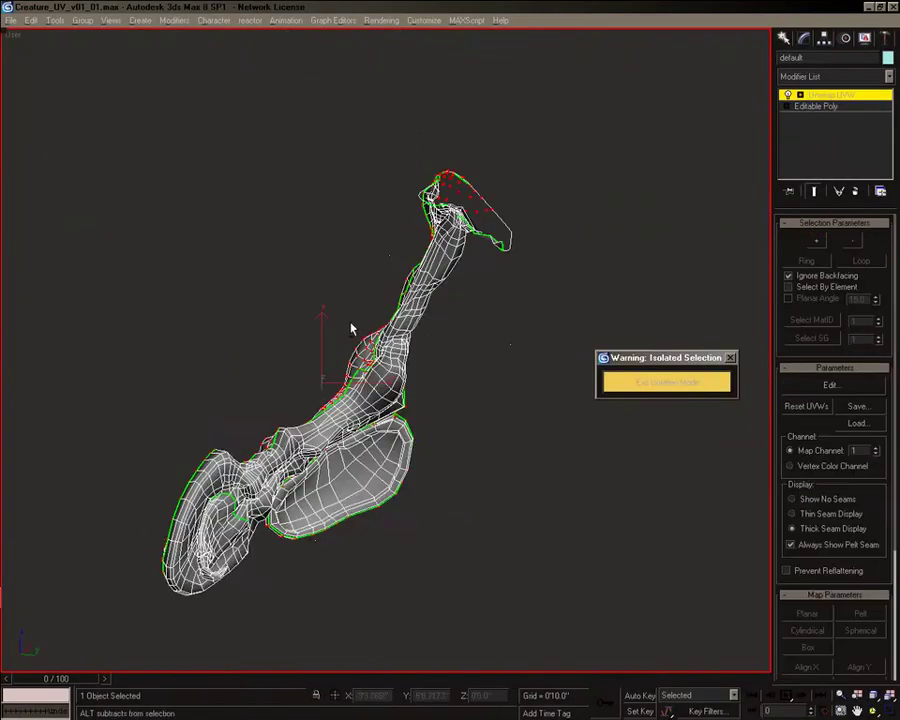
# - In the 3ds Max UV editor, relax the selected limb shell by edge angles with 1000 iterations
pyautogui.keyDown('alt'); pyautogui.moveTo(352, 326); pyautogui.dragTo(309, 327, button='middle'); pyautogui.keyUp('alt')
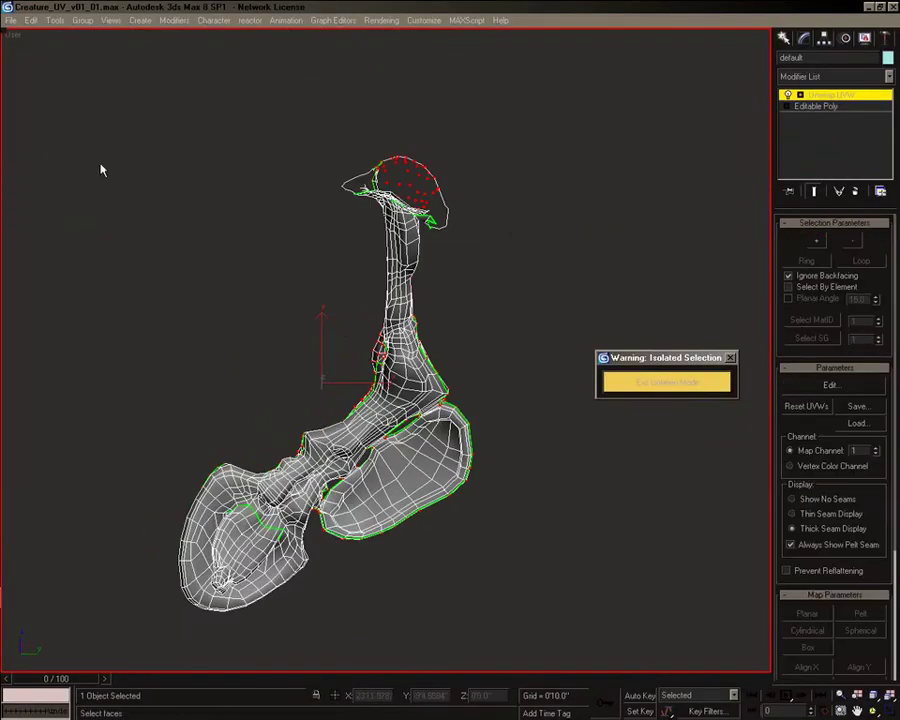
pyautogui.click(829, 385)
pyautogui.moveTo(76, 75); pyautogui.dragTo(211, 70)
pyautogui.click(219, 83)
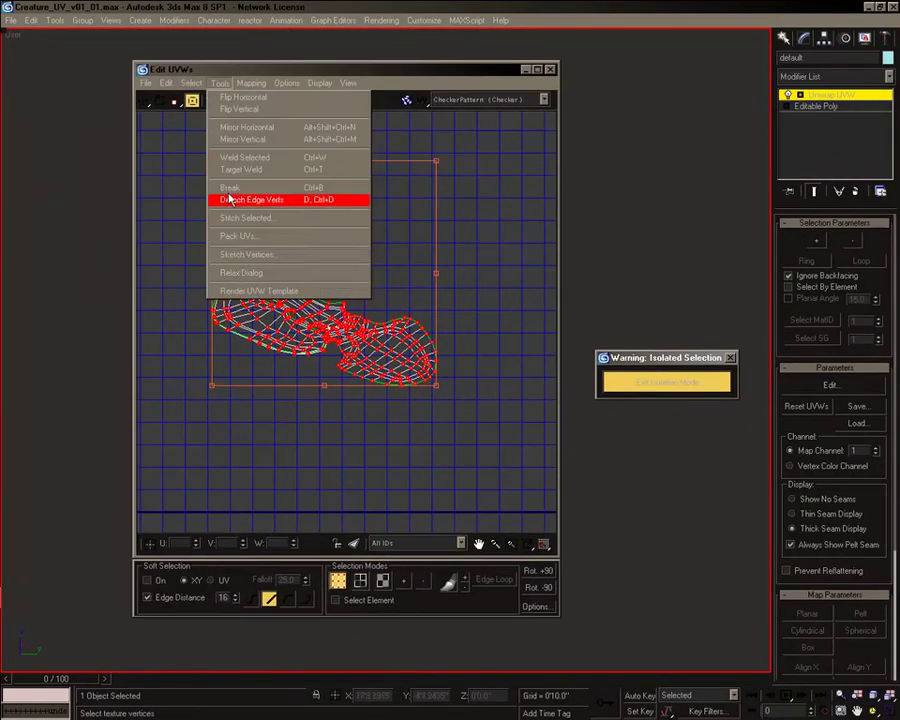
pyautogui.click(240, 272)
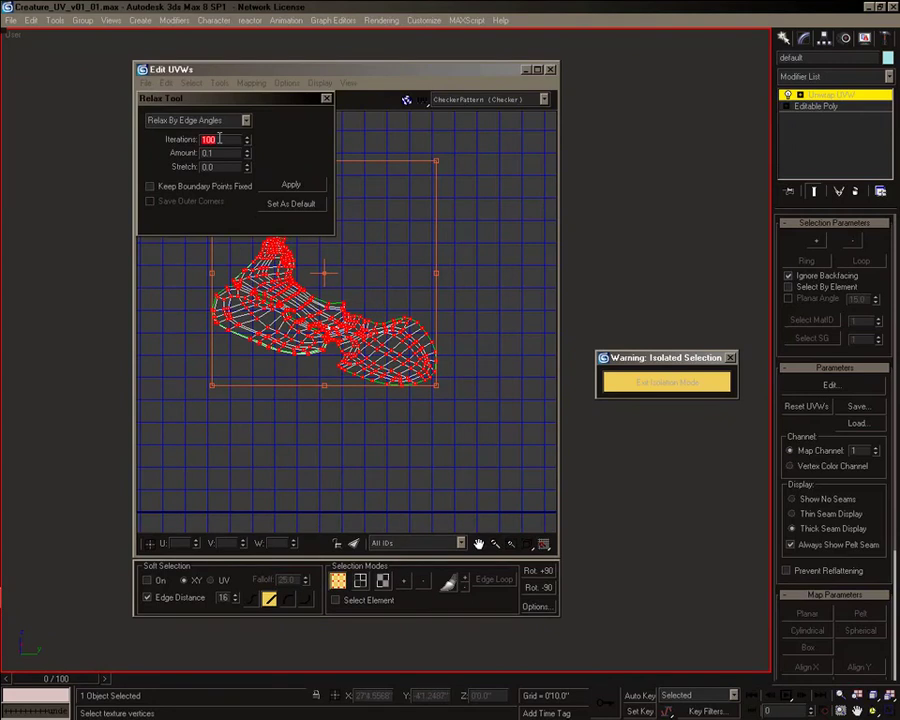
pyautogui.click(300, 184)
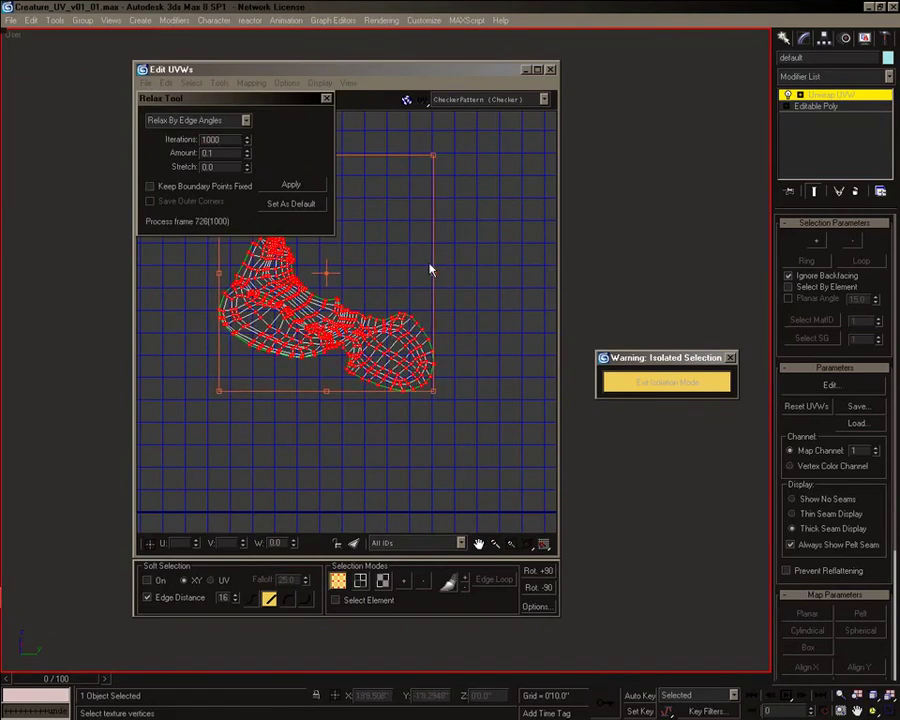
pyautogui.moveTo(271, 318); pyautogui.dragTo(396, 381, button='middle')
pyautogui.scroll(5, 396, 381)
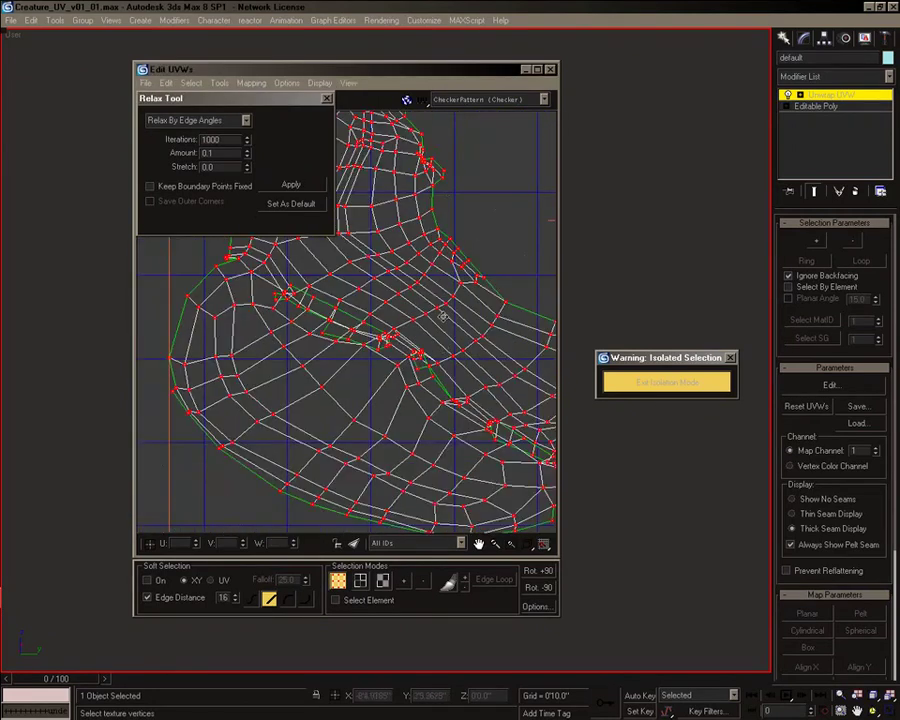
pyautogui.moveTo(442, 346); pyautogui.dragTo(437, 425, button='middle')
pyautogui.click(327, 99)
# - Select part of the rounded end of the limb shell with the hole and expand the selection across the shell
pyautogui.scroll(-5, 400, 285)
pyautogui.moveTo(240, 505); pyautogui.dragTo(386, 362, button='middle')
pyautogui.scroll(3, 386, 380)
pyautogui.moveTo(424, 404); pyautogui.dragTo(351, 322)
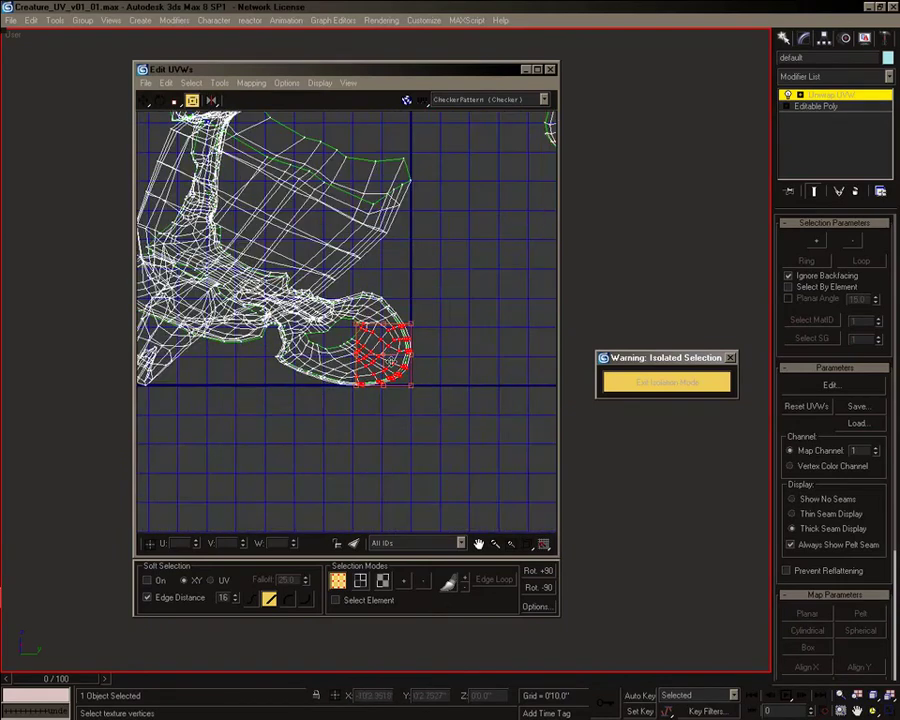
pyautogui.press('=')
pyautogui.press('=')
pyautogui.press('=')
pyautogui.press('=')
pyautogui.press('=')
pyautogui.press('=')
pyautogui.press('=')
pyautogui.press('=')
pyautogui.press('=')
pyautogui.press('=')
pyautogui.press('=')
pyautogui.press('=')
# - Move the selected limb shell into empty space, clear of the claw shell and the other limb shell
pyautogui.scroll(-4, 371, 336)
pyautogui.moveTo(333, 365); pyautogui.dragTo(300, 212)
pyautogui.moveTo(300, 212); pyautogui.dragTo(334, 362, button='middle')
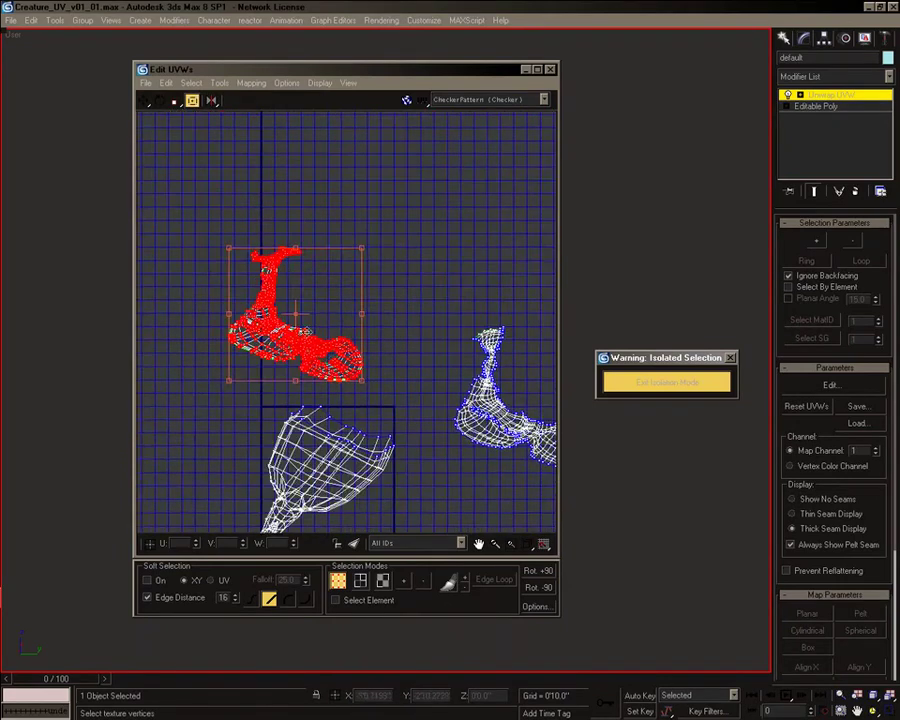
pyautogui.moveTo(334, 362); pyautogui.dragTo(416, 319)
pyautogui.moveTo(416, 319); pyautogui.dragTo(354, 337, button='middle')
pyautogui.scroll(3, 231, 203)
# - Relax the moved limb shell by edge angles with 1000 iterations and try a second relax method on it
pyautogui.click(220, 84)
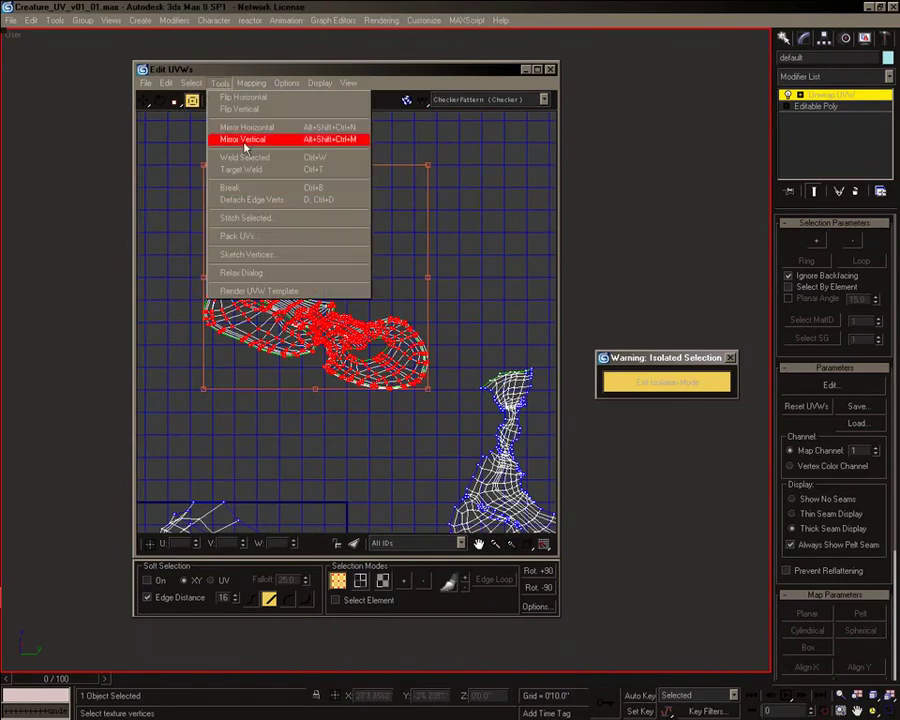
pyautogui.click(250, 270)
pyautogui.click(291, 184)
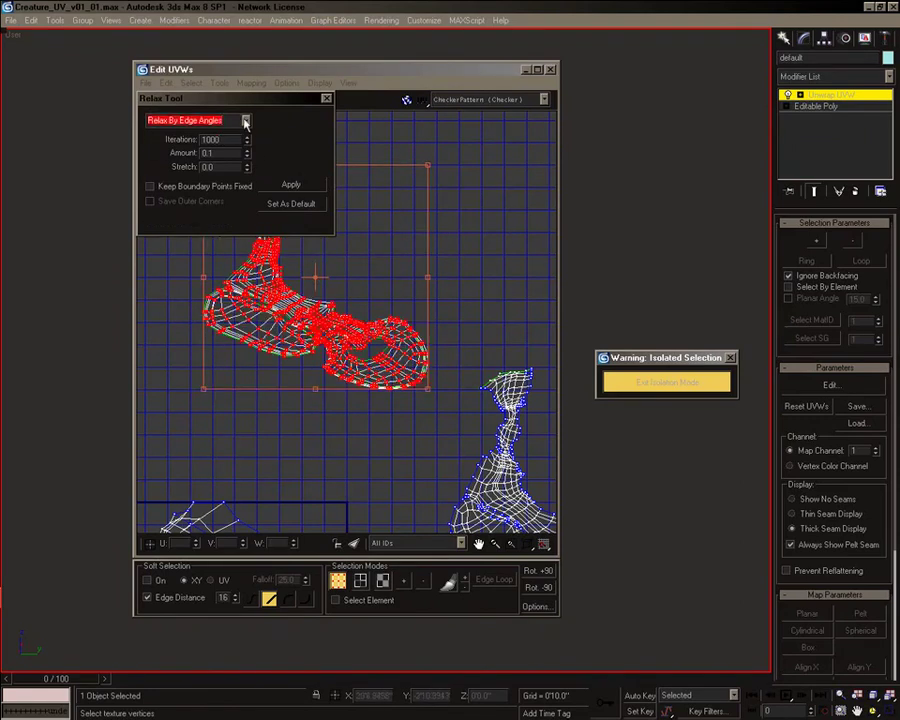
pyautogui.click(200, 152)
pyautogui.click(290, 184)
pyautogui.click(326, 98)
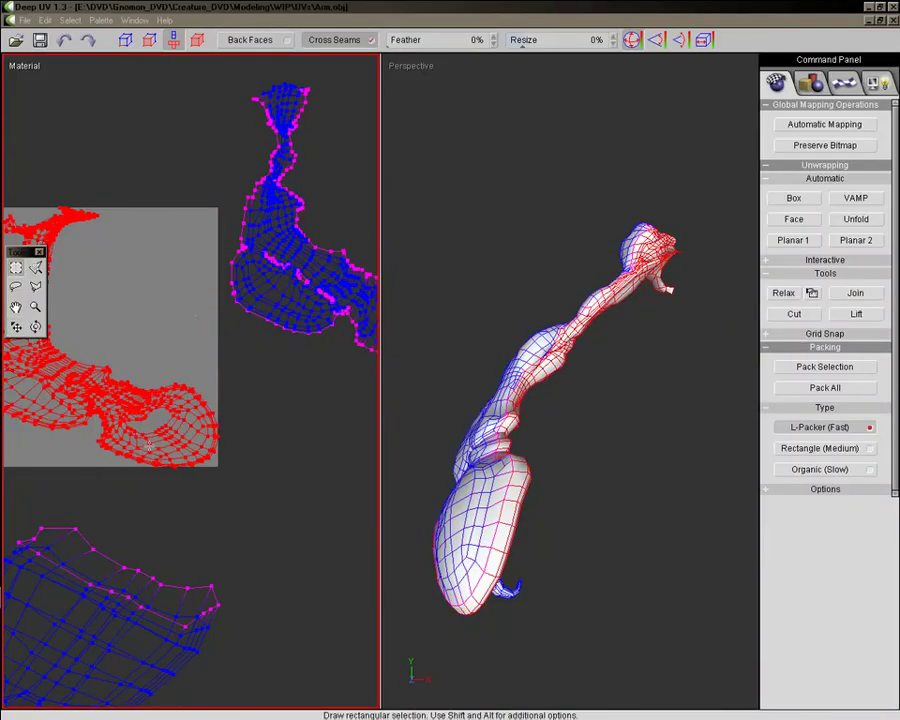
# - In Deep UV, relax the limb shell with the hole and the claw's separate UV shell
pyautogui.click(794, 292)
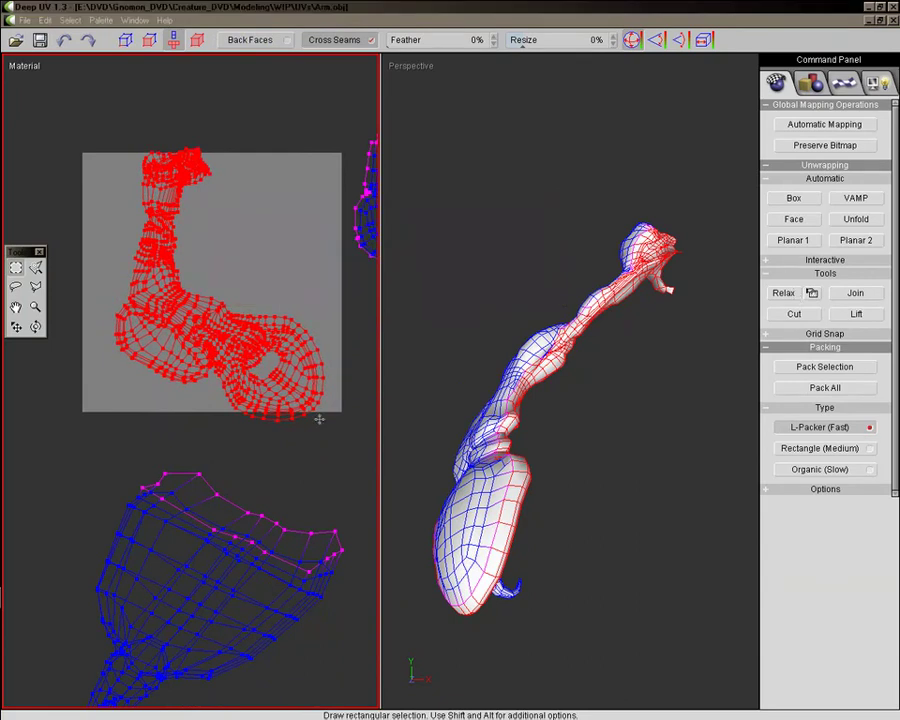
pyautogui.moveTo(268, 673); pyautogui.dragTo(271, 463, button='middle')
pyautogui.moveTo(271, 462); pyautogui.dragTo(365, 346)
pyautogui.click(786, 292)
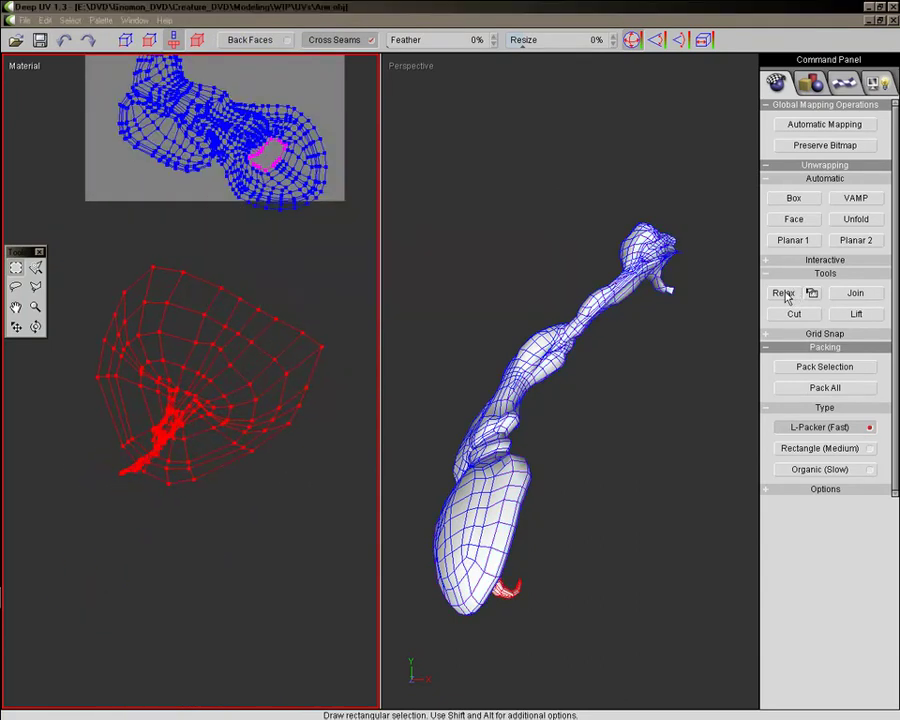
pyautogui.click(856, 315)
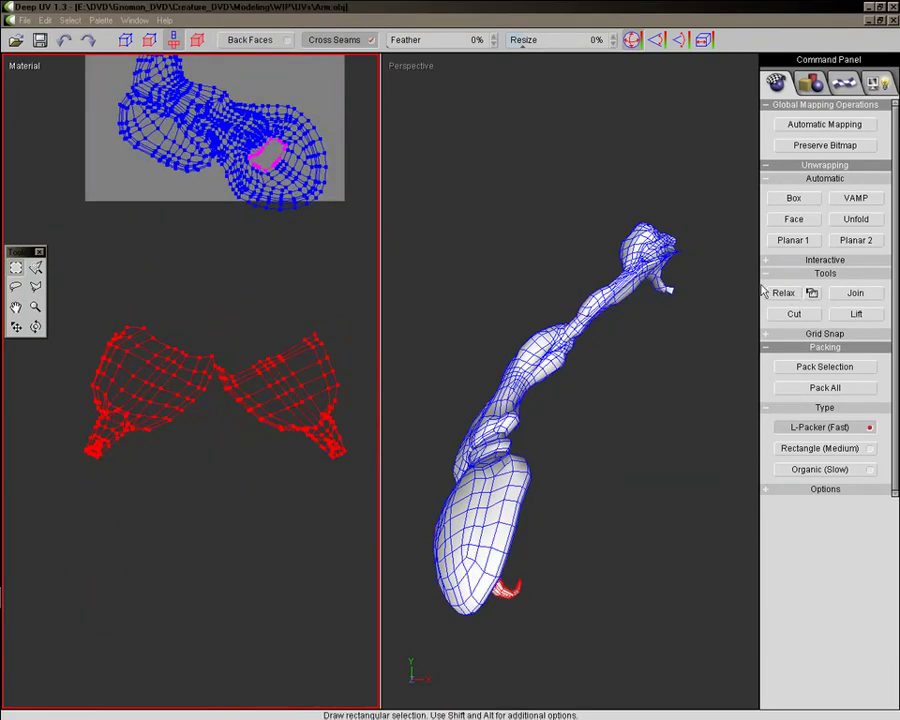
# - Move the claw's UV shell closer beneath the limb shell with the hole and save the file
pyautogui.moveTo(226, 268); pyautogui.dragTo(138, 362, button='middle')
pyautogui.click(16, 327)
pyautogui.moveTo(183, 480); pyautogui.dragTo(260, 367)
pyautogui.click(24, 20)
pyautogui.click(39, 65)
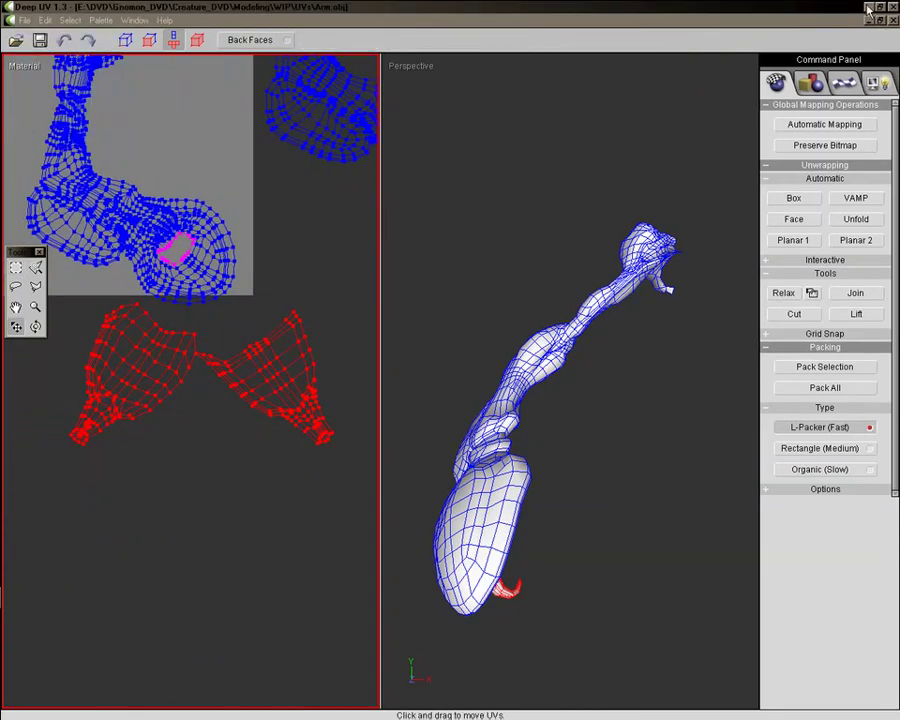
# - Switch to 3ds Max and import the saved Arm.obj into the scene
pyautogui.click(867, 8)
pyautogui.click(11, 20)
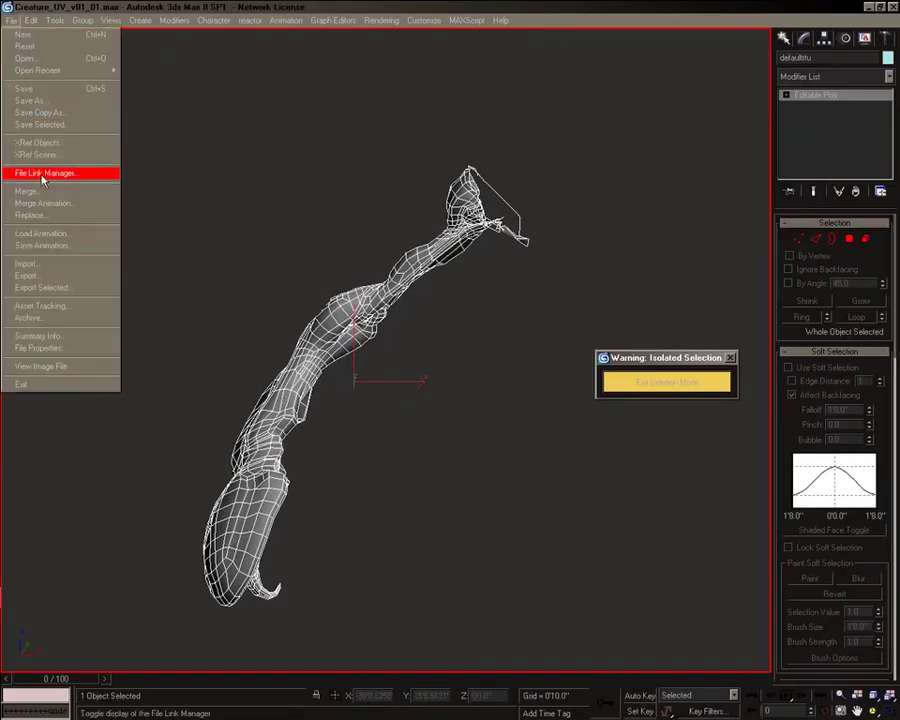
pyautogui.click(30, 266)
pyautogui.click(365, 201)
pyautogui.click(457, 457)
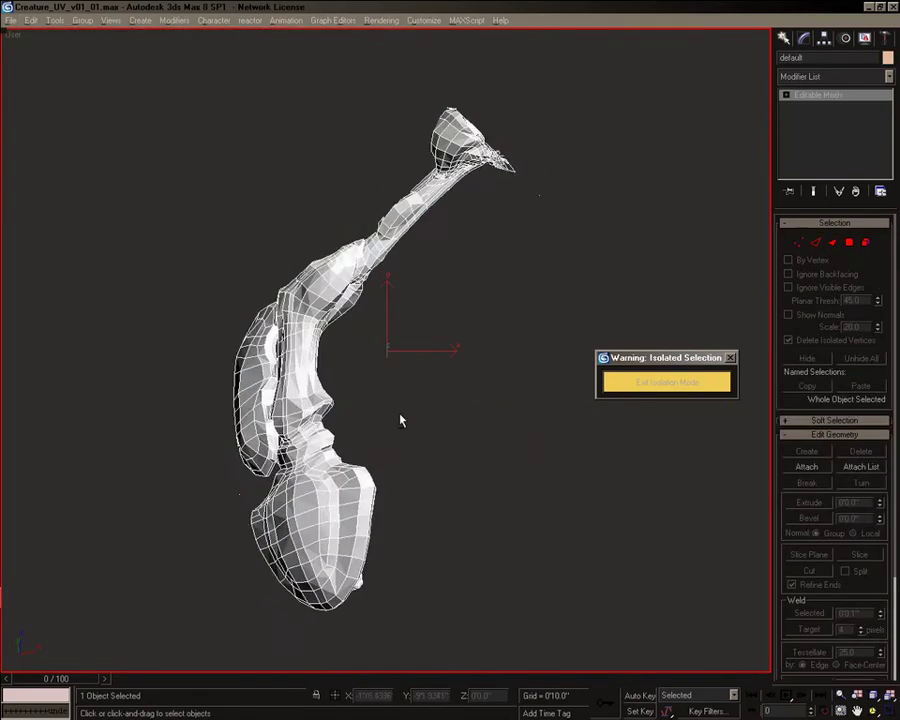
# - Exit the current isolation and isolate the newly imported limb mesh
pyautogui.click(667, 382)
pyautogui.click(335, 480)
pyautogui.keyDown('alt'); pyautogui.moveTo(335, 300); pyautogui.dragTo(404, 380, button='middle'); pyautogui.keyUp('alt')
pyautogui.rightClick(257, 267)
pyautogui.click(289, 157)
# - Select all faces of the imported limb and smooth them with one smoothing group
pyautogui.click(849, 242)
pyautogui.moveTo(147, 86); pyautogui.dragTo(601, 621)
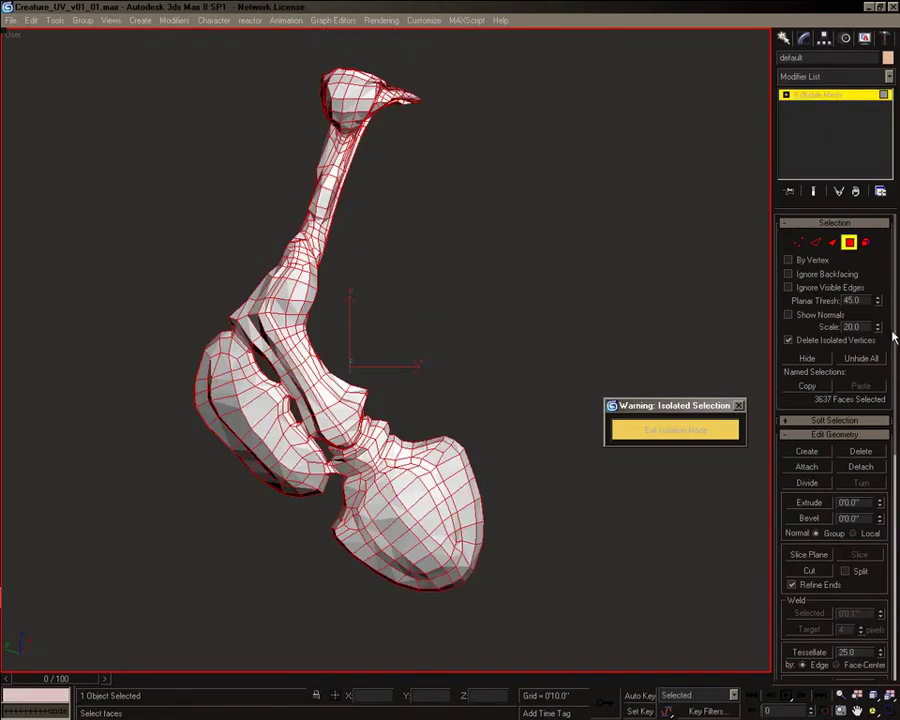
pyautogui.moveTo(893, 338); pyautogui.dragTo(886, 612)
pyautogui.click(789, 526)
pyautogui.click(818, 95)
# - Assign the 02 - Default checker material to the imported limb and hide its wireframe edges
pyautogui.keyDown('alt'); pyautogui.moveTo(444, 291); pyautogui.dragTo(2, 344, button='middle'); pyautogui.keyUp('alt')
pyautogui.press('m')
pyautogui.click(502, 126)
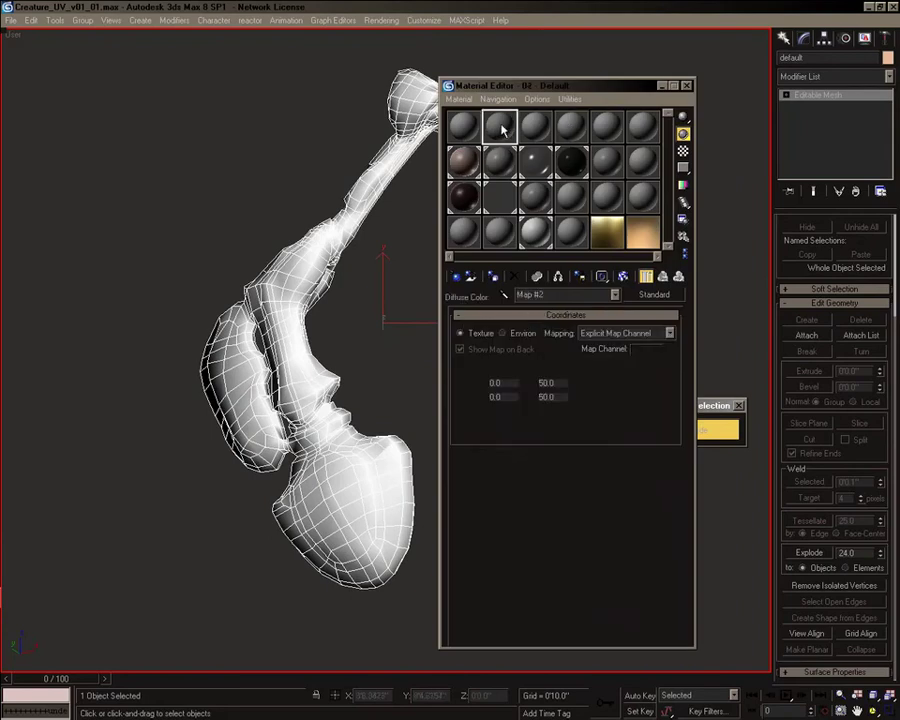
pyautogui.click(495, 279)
pyautogui.keyDown('alt'); pyautogui.moveTo(384, 336); pyautogui.dragTo(410, 340, button='middle'); pyautogui.keyUp('alt')
pyautogui.moveTo(410, 340); pyautogui.dragTo(369, 375, button='middle')
pyautogui.press('F4')
# - Check the checker pattern over the limb and add an Unwrap UVW modifier to it
pyautogui.moveTo(290, 405); pyautogui.dragTo(245, 362, button='middle')
pyautogui.keyDown('alt'); pyautogui.moveTo(245, 362); pyautogui.dragTo(237, 462, button='middle'); pyautogui.keyUp('alt')
pyautogui.scroll(2, 157, 402)
pyautogui.scroll(3, 237, 462)
pyautogui.scroll(-6, 243, 400)
pyautogui.rightClick(247, 346)
pyautogui.click(270, 419)
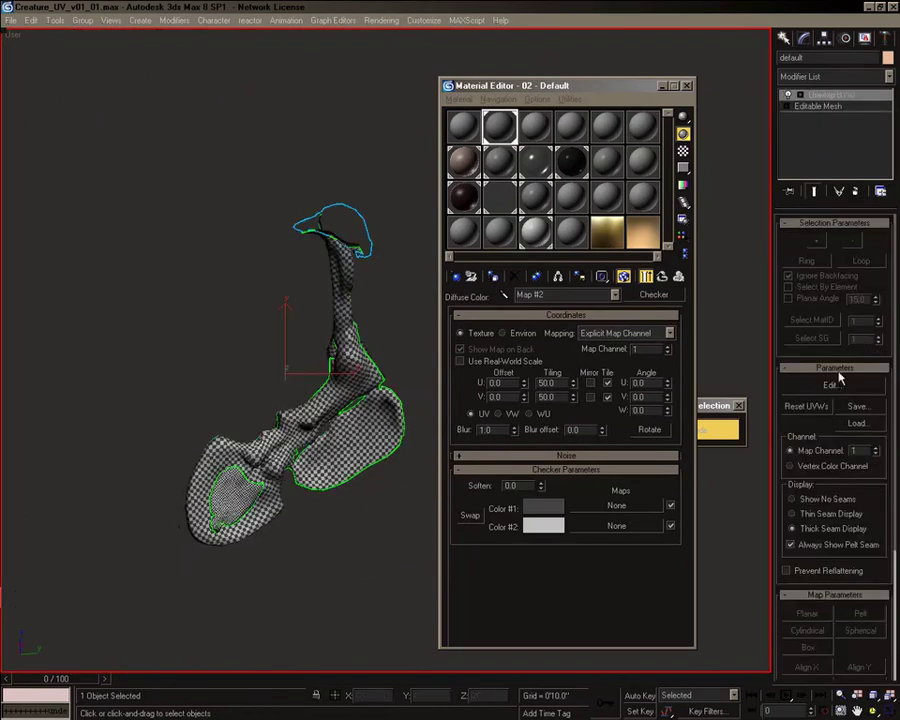
# - Open the UV editor for the limb and move its UV shells apart
pyautogui.click(832, 384)
pyautogui.scroll(2, 226, 318)
pyautogui.scroll(-4, 170, 389)
pyautogui.moveTo(170, 388); pyautogui.dragTo(254, 372, button='middle')
pyautogui.moveTo(48, 237); pyautogui.dragTo(352, 231)
pyautogui.moveTo(352, 231); pyautogui.dragTo(212, 321, button='middle')
pyautogui.moveTo(212, 321); pyautogui.dragTo(269, 372)
pyautogui.moveTo(299, 324); pyautogui.dragTo(140, 291)
pyautogui.moveTo(306, 323); pyautogui.dragTo(267, 379)
pyautogui.moveTo(271, 420); pyautogui.dragTo(287, 389, button='middle')
pyautogui.moveTo(263, 380); pyautogui.dragTo(260, 373)
# - Arrange the large limb shells inside the UV square and the two small shells just below it
pyautogui.moveTo(306, 457); pyautogui.dragTo(348, 452, button='middle')
pyautogui.scroll(-1, 348, 452)
pyautogui.moveTo(346, 447); pyautogui.dragTo(131, 199)
pyautogui.moveTo(275, 330); pyautogui.dragTo(133, 381)
pyautogui.moveTo(239, 411); pyautogui.dragTo(389, 347, button='middle')
pyautogui.scroll(3, 309, 358)
pyautogui.moveTo(98, 207); pyautogui.dragTo(134, 245)
pyautogui.moveTo(186, 332); pyautogui.dragTo(153, 315)
pyautogui.moveTo(304, 452); pyautogui.dragTo(318, 447)
pyautogui.moveTo(329, 416); pyautogui.dragTo(316, 388, button='middle')
pyautogui.moveTo(307, 422); pyautogui.dragTo(309, 420)
pyautogui.moveTo(315, 442); pyautogui.dragTo(261, 325, button='middle')
pyautogui.moveTo(250, 320); pyautogui.dragTo(249, 318)
pyautogui.moveTo(227, 401); pyautogui.dragTo(205, 315, button='middle')
pyautogui.scroll(6, 205, 315)
pyautogui.moveTo(132, 128); pyautogui.dragTo(203, 235, button='middle')
pyautogui.moveTo(205, 234); pyautogui.dragTo(318, 125)
pyautogui.hotkey('ctrl', 'z')
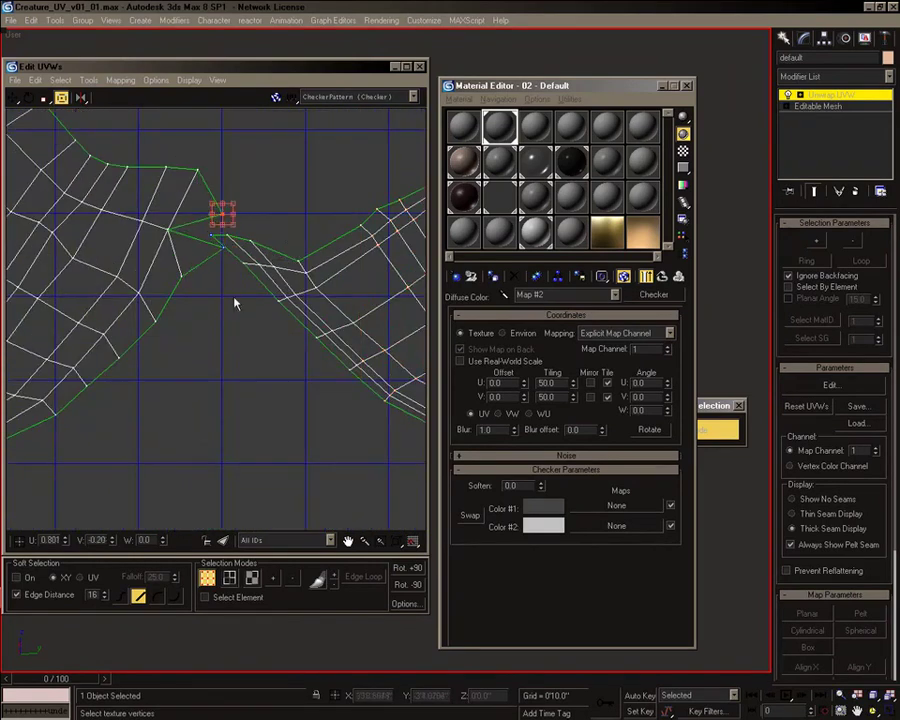
# - Pull the corner vertex of the larger small shell away from the tip of the neighbouring shell
pyautogui.click(211, 236)
pyautogui.scroll(2, 213, 295)
pyautogui.rightClick(209, 293)
pyautogui.click(232, 380)
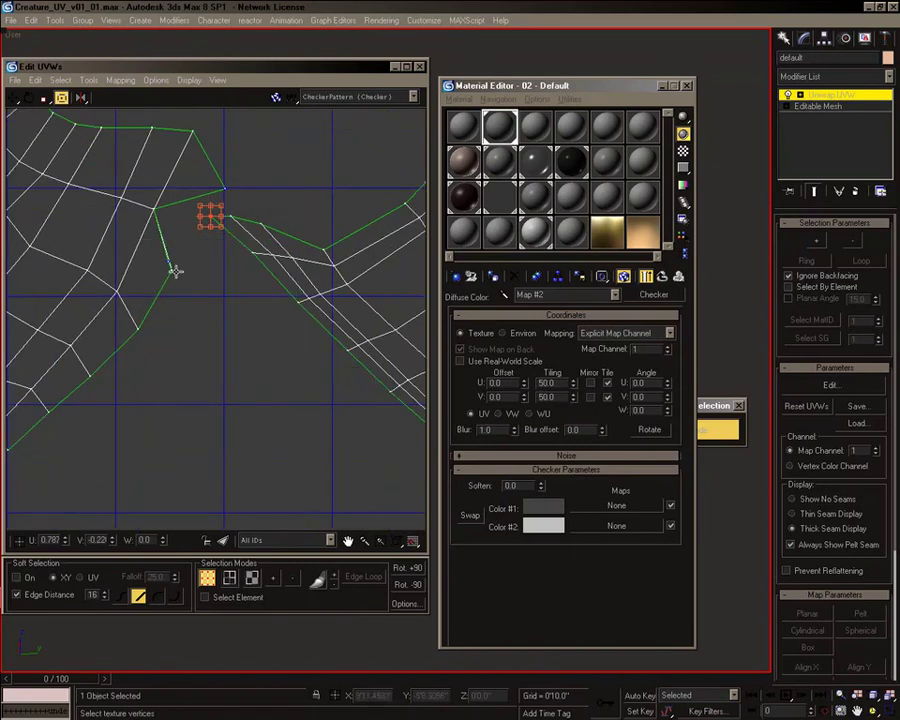
pyautogui.rightClick(246, 178)
pyautogui.click(276, 255)
pyautogui.click(248, 228)
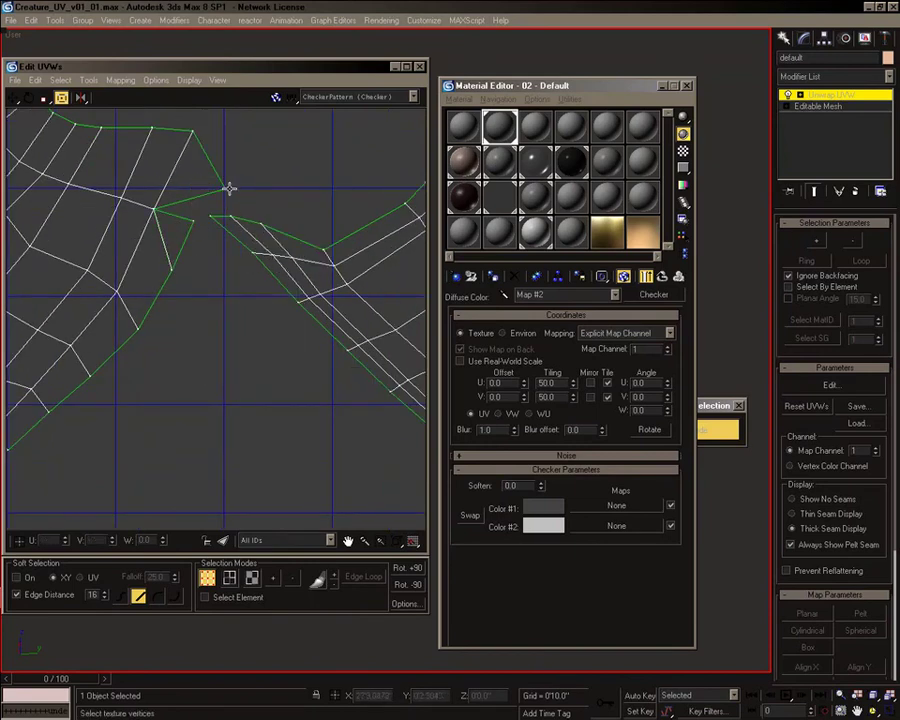
# - Target-weld the two loose corner vertices of the larger small shell to close its torn edge
pyautogui.rightClick(260, 207)
pyautogui.click(281, 280)
pyautogui.rightClick(271, 210)
pyautogui.click(292, 283)
pyautogui.moveTo(228, 189); pyautogui.dragTo(196, 219)
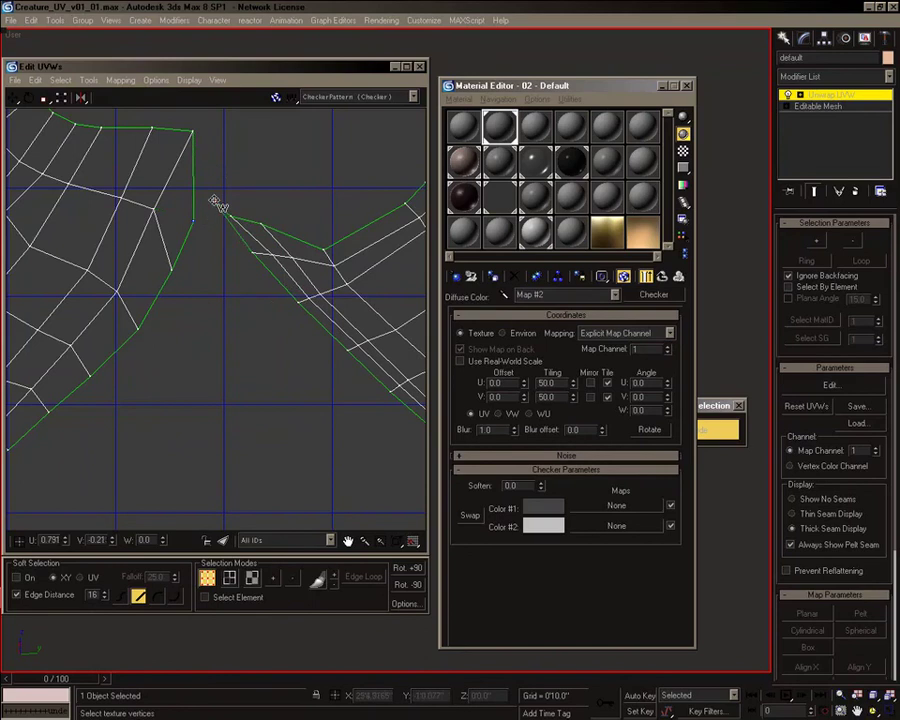
pyautogui.moveTo(270, 145); pyautogui.dragTo(232, 234, button='middle')
pyautogui.rightClick(242, 232)
pyautogui.rightClick(201, 414)
pyautogui.click(298, 355)
# - Move the smallest triangular shell into the upper-right corner of the UV square and rotate it to fit
pyautogui.scroll(-5, 341, 374)
pyautogui.moveTo(340, 413); pyautogui.dragTo(317, 389, button='middle')
pyautogui.moveTo(317, 389); pyautogui.dragTo(237, 262)
pyautogui.moveTo(295, 368); pyautogui.dragTo(236, 329)
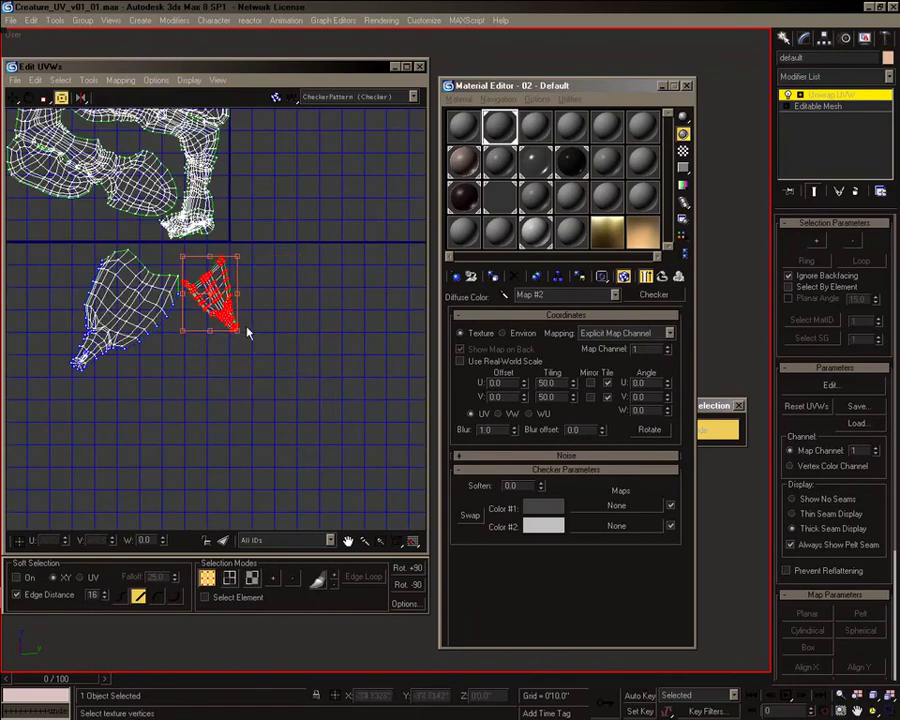
pyautogui.moveTo(230, 310); pyautogui.dragTo(277, 451, button='middle')
pyautogui.moveTo(265, 446); pyautogui.dragTo(271, 161)
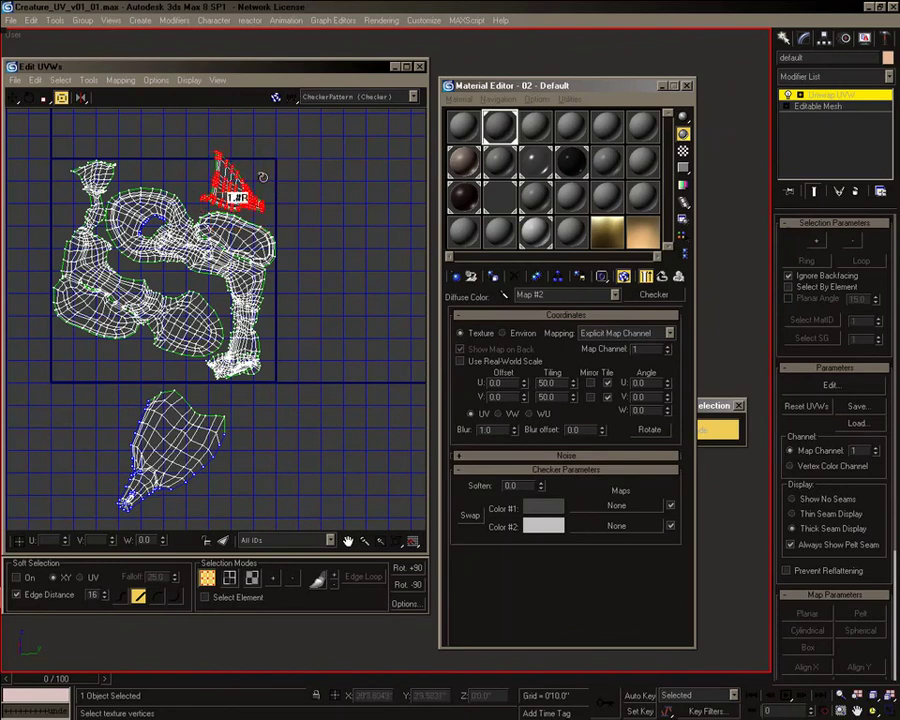
# - Scale down the remaining shell below the UV square, then place and rotate it in the square's lower-left corner
pyautogui.moveTo(213, 332); pyautogui.dragTo(280, 253, button='middle')
pyautogui.moveTo(337, 484); pyautogui.dragTo(168, 303)
pyautogui.moveTo(292, 312); pyautogui.dragTo(249, 366)
pyautogui.moveTo(250, 410); pyautogui.dragTo(265, 467, button='middle')
pyautogui.moveTo(265, 467); pyautogui.dragTo(210, 378)
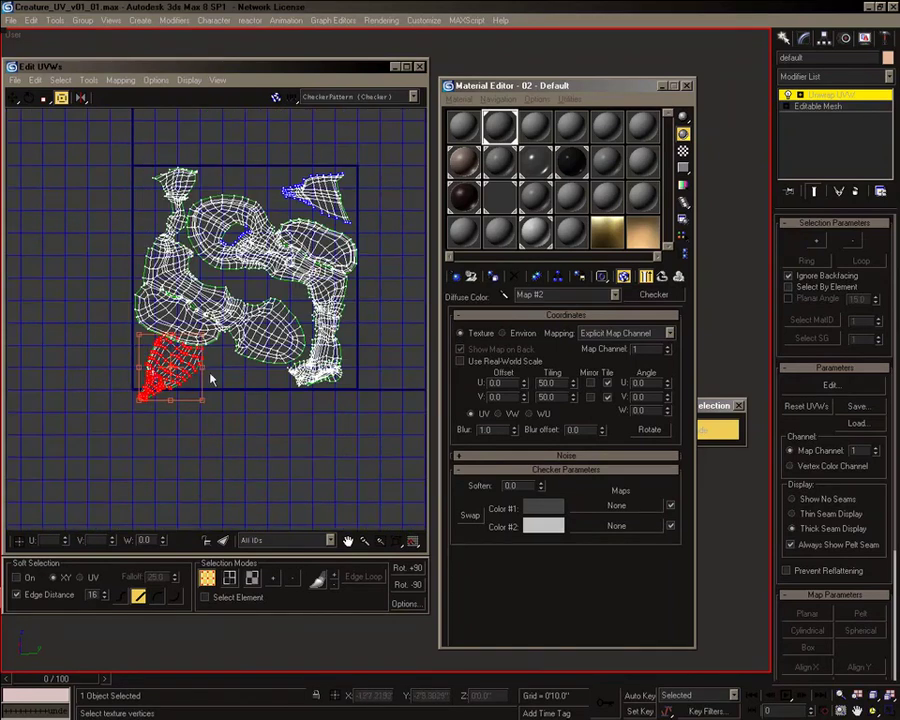
pyautogui.scroll(3, 178, 428)
pyautogui.moveTo(257, 350); pyautogui.dragTo(224, 337)
pyautogui.moveTo(217, 273); pyautogui.dragTo(216, 265)
pyautogui.moveTo(222, 330); pyautogui.dragTo(229, 333)
# - Move the small fragment out of the upper-right shell's tip to beside the narrow end of the lower-left shell
pyautogui.scroll(-3, 265, 210)
pyautogui.moveTo(265, 207); pyautogui.dragTo(215, 331, button='middle')
pyautogui.scroll(5, 319, 219)
pyautogui.moveTo(319, 219); pyautogui.dragTo(272, 420, button='middle')
pyautogui.scroll(4, 294, 311)
pyautogui.scroll(2, 272, 420)
pyautogui.click(258, 370)
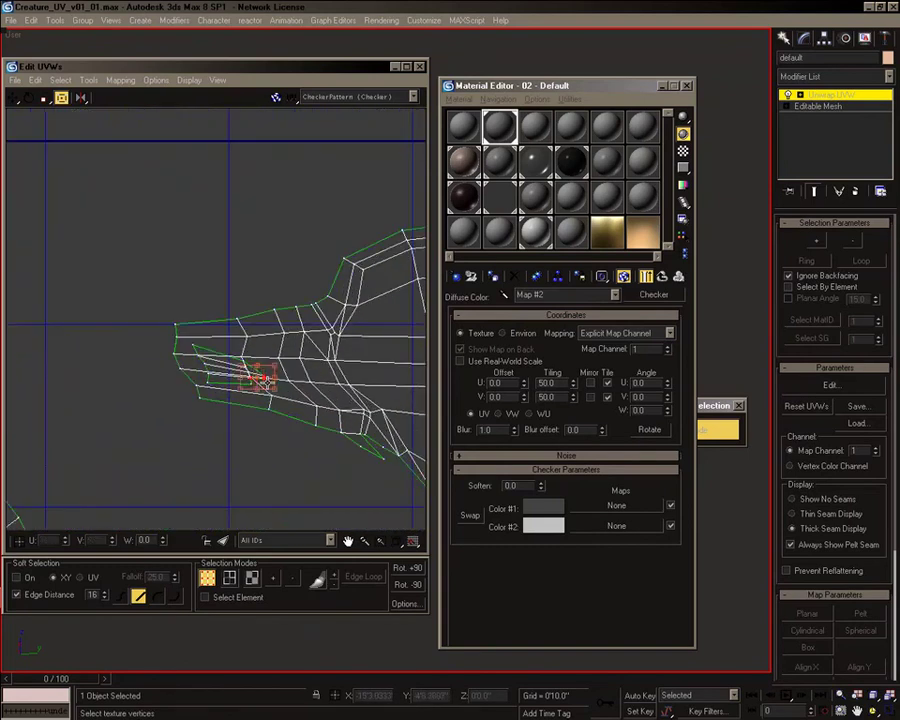
pyautogui.moveTo(266, 343); pyautogui.dragTo(158, 333)
pyautogui.scroll(-4, 146, 305)
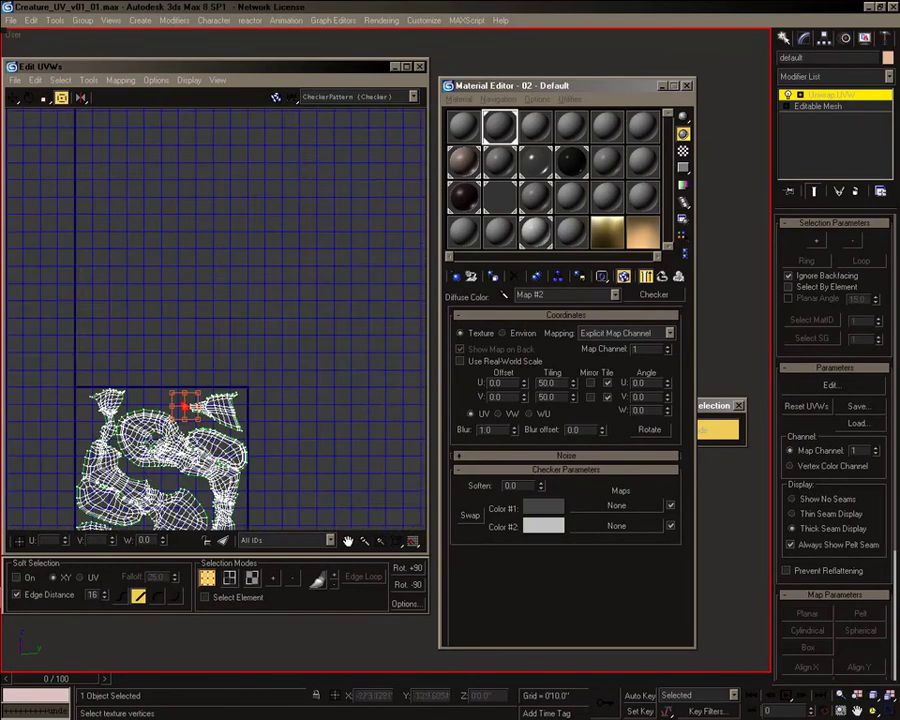
pyautogui.moveTo(181, 411); pyautogui.dragTo(230, 307, button='middle')
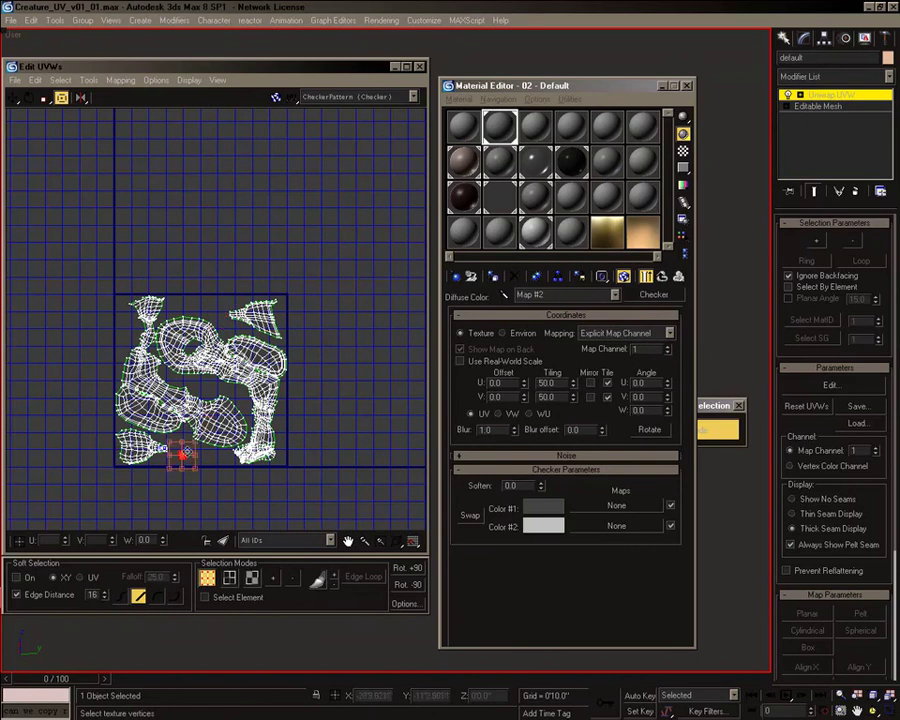
# - Select the folded inner vertices at the lower-left shell's narrow end and move them out beyond the tip
pyautogui.scroll(8, 186, 446)
pyautogui.moveTo(188, 261); pyautogui.dragTo(131, 221)
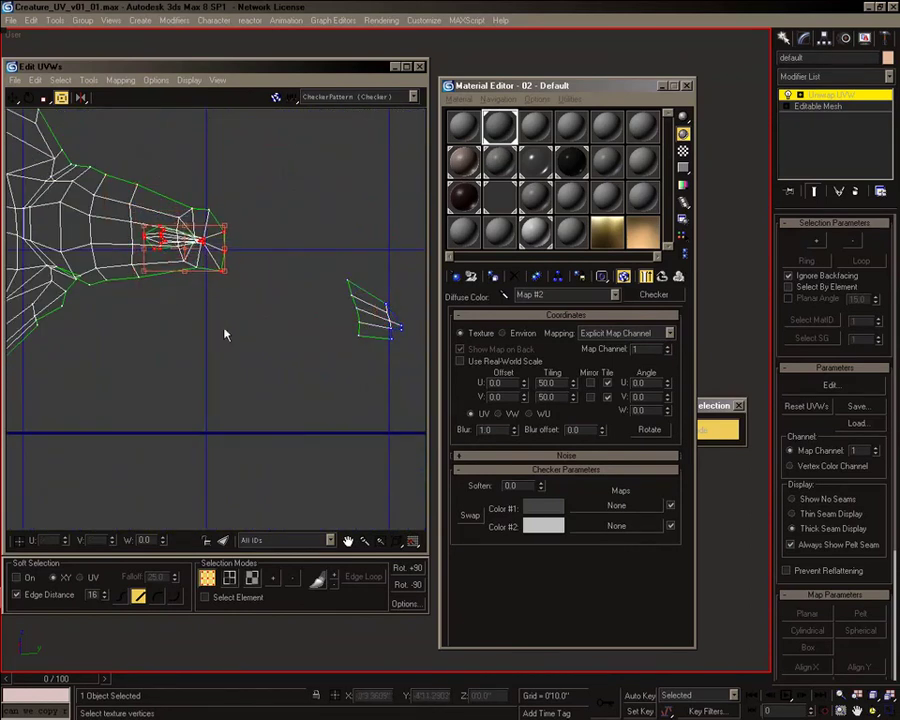
pyautogui.scroll(6, 168, 262)
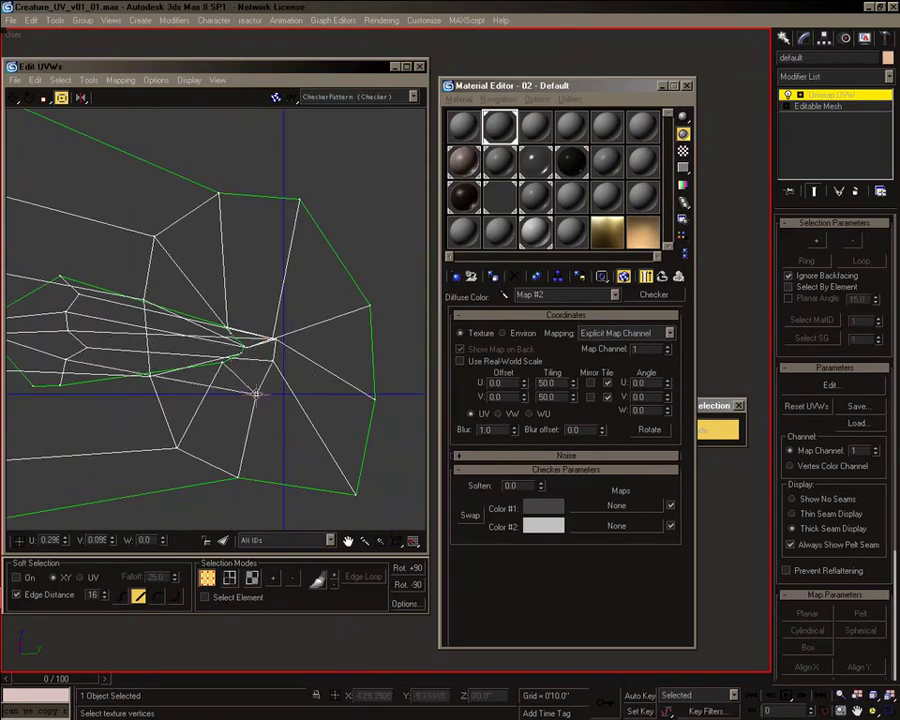
pyautogui.moveTo(208, 394); pyautogui.dragTo(345, 453, button='middle')
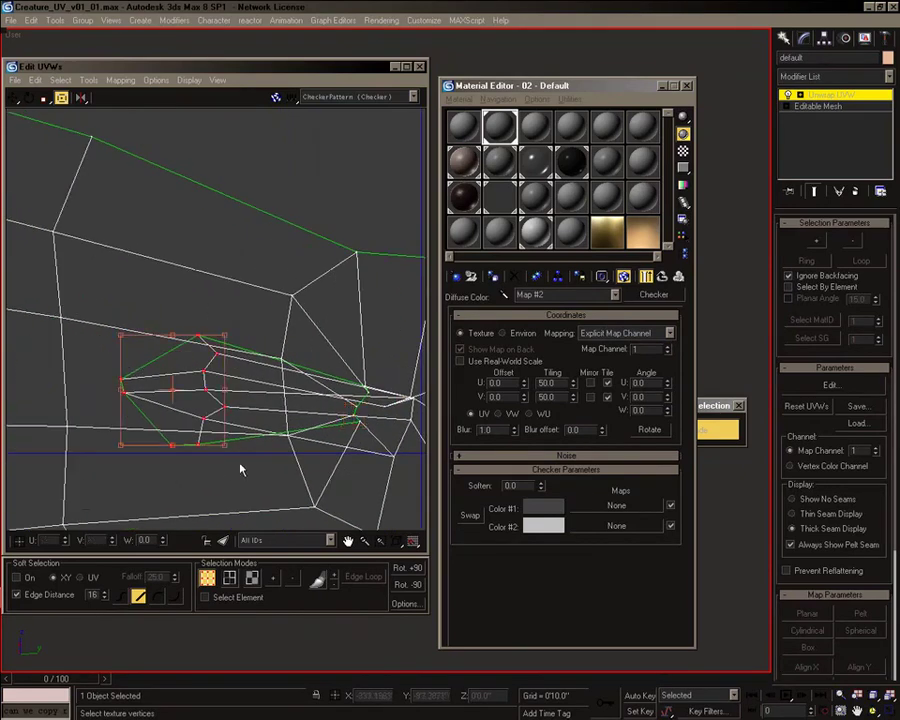
pyautogui.scroll(-3, 240, 469)
pyautogui.moveTo(240, 469); pyautogui.dragTo(190, 387, button='middle')
pyautogui.moveTo(115, 308); pyautogui.dragTo(230, 320)
pyautogui.moveTo(200, 340); pyautogui.dragTo(367, 349)
# - Reposition the overlapping vertices at the lower-left shell's narrow end into untangled rings around the small hole
pyautogui.moveTo(342, 408); pyautogui.dragTo(156, 390, button='middle')
pyautogui.moveTo(170, 332); pyautogui.dragTo(213, 331)
pyautogui.click(168, 232)
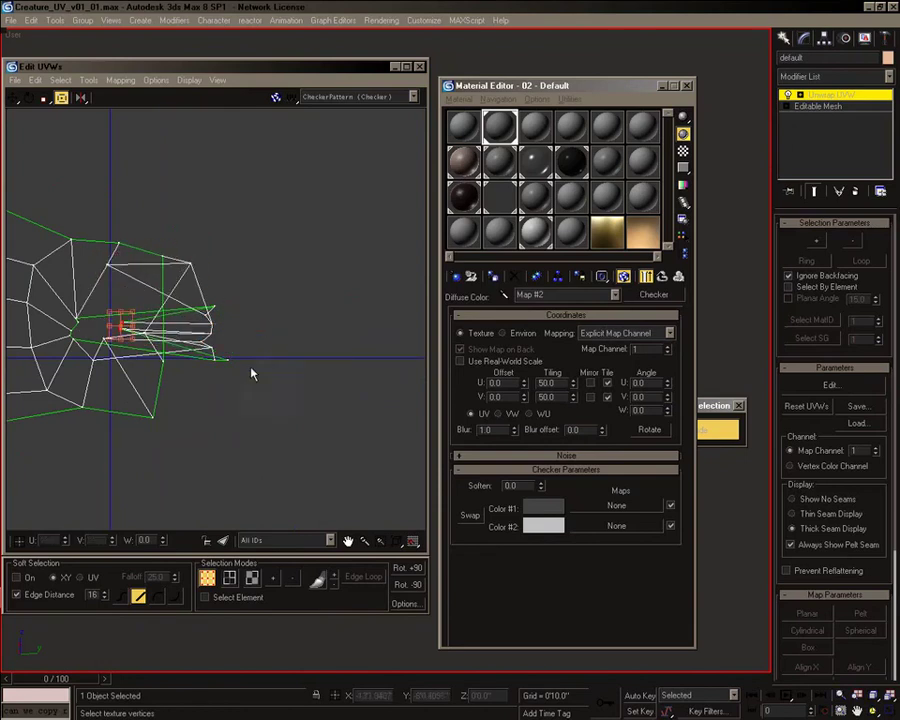
pyautogui.moveTo(185, 244); pyautogui.dragTo(241, 414)
pyautogui.click(241, 414)
pyautogui.moveTo(235, 250); pyautogui.dragTo(173, 388)
pyautogui.moveTo(213, 264); pyautogui.dragTo(185, 345)
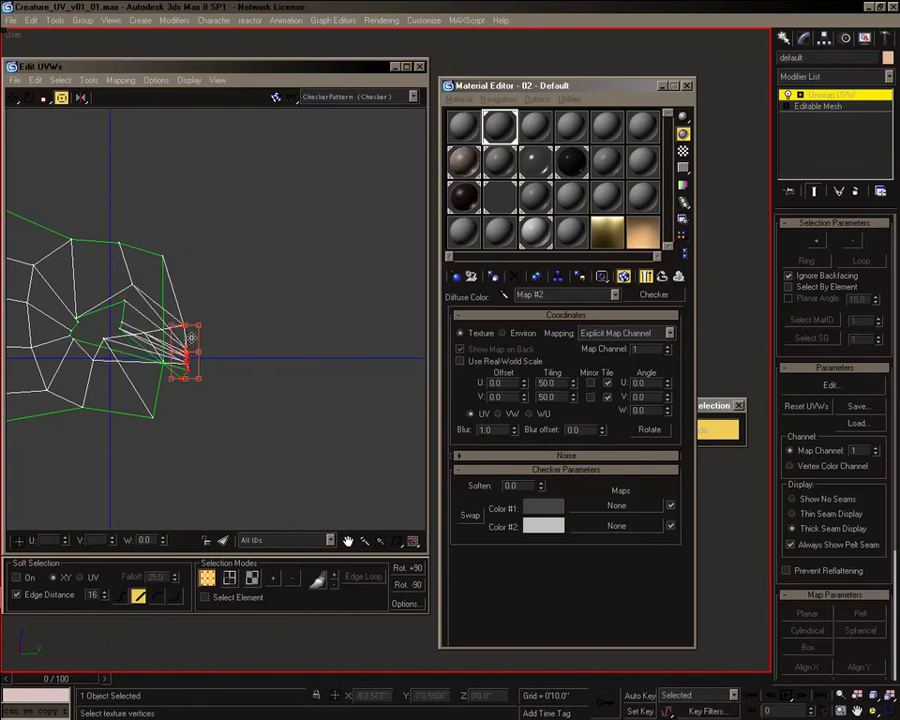
pyautogui.scroll(3, 190, 302)
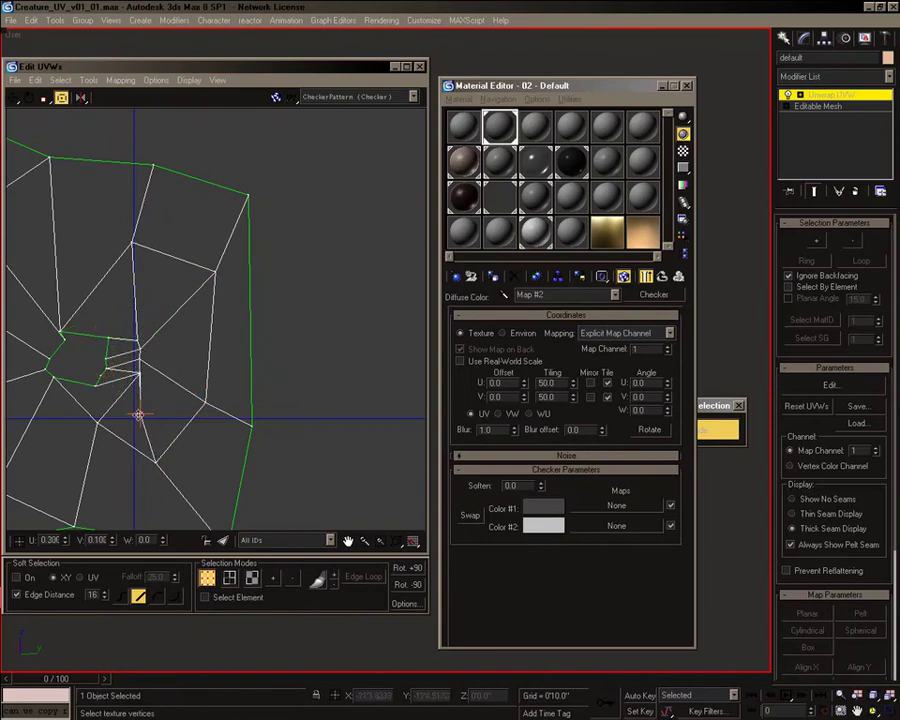
pyautogui.scroll(-3, 189, 298)
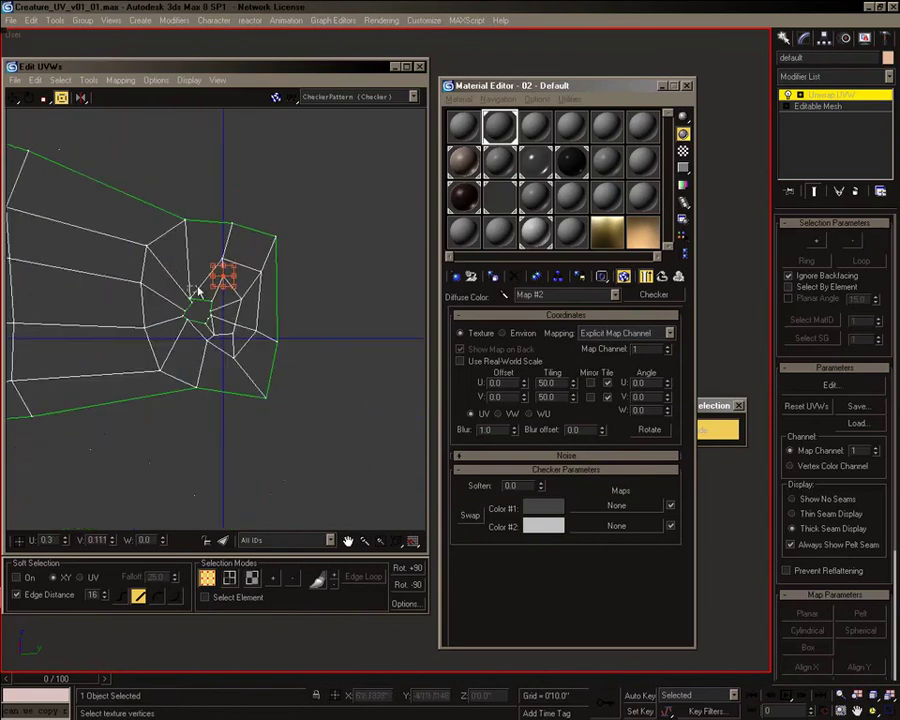
# - Move the loose fragment close to the lower-left shell's narrow end and stitch it onto the matching edges
pyautogui.scroll(-10, 325, 394)
pyautogui.scroll(6, 200, 378)
pyautogui.moveTo(262, 266); pyautogui.dragTo(190, 388)
pyautogui.moveTo(205, 391); pyautogui.dragTo(300, 404, button='middle')
pyautogui.moveTo(324, 355); pyautogui.dragTo(270, 348)
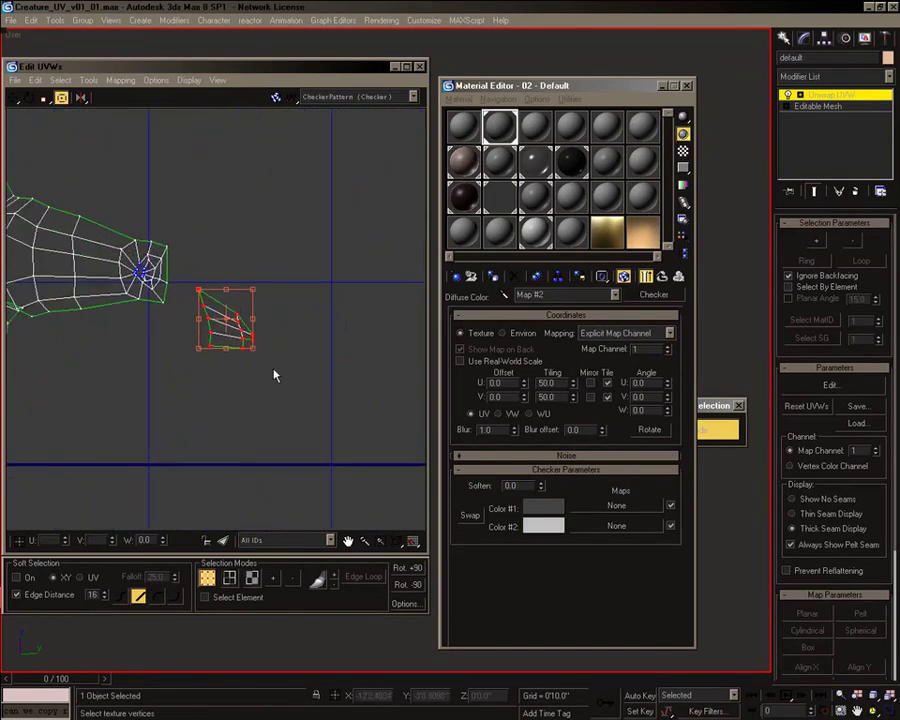
pyautogui.rightClick(225, 341)
pyautogui.click(246, 380)
pyautogui.moveTo(170, 350); pyautogui.dragTo(307, 408, button='middle')
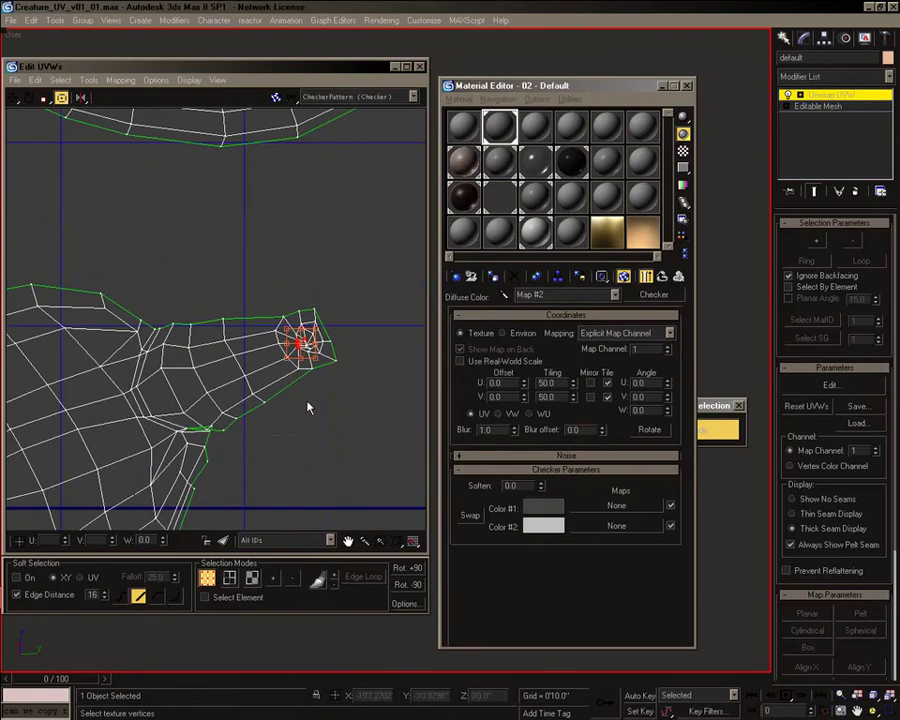
pyautogui.scroll(-9, 307, 406)
# - Select the whole lower-left shell and fit it back inside the corner of the UV square
pyautogui.moveTo(325, 455); pyautogui.dragTo(207, 363)
pyautogui.moveTo(311, 401); pyautogui.dragTo(312, 432)
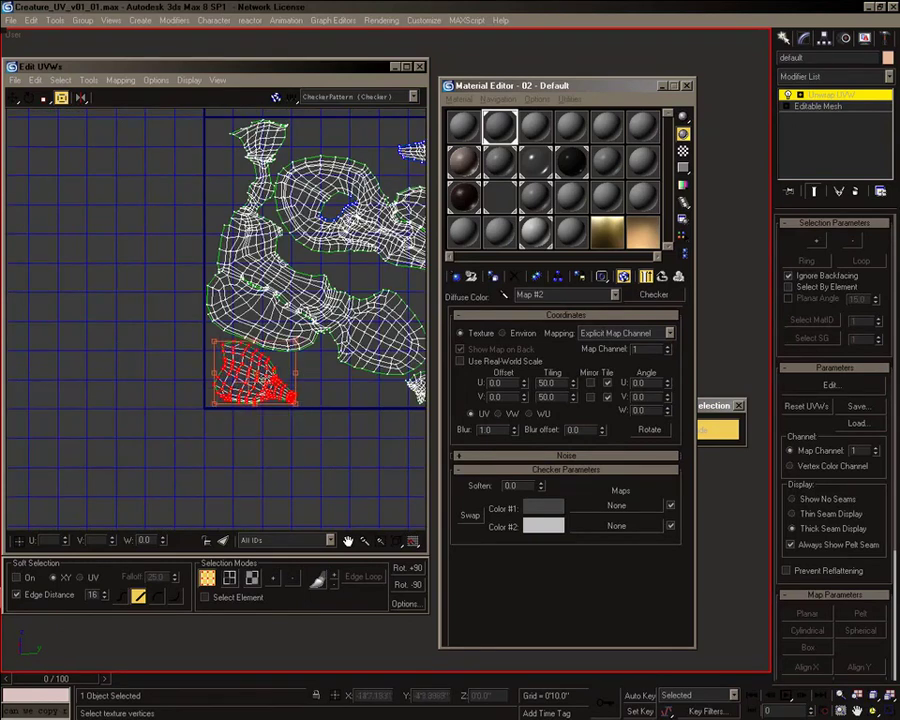
pyautogui.moveTo(272, 402); pyautogui.dragTo(276, 374)
# - Untangle the vertices where the fragment was stitched into the lower-left shell's tip
pyautogui.scroll(4, 280, 408)
pyautogui.click(249, 414)
pyautogui.scroll(7, 350, 412)
pyautogui.scroll(5, 210, 265)
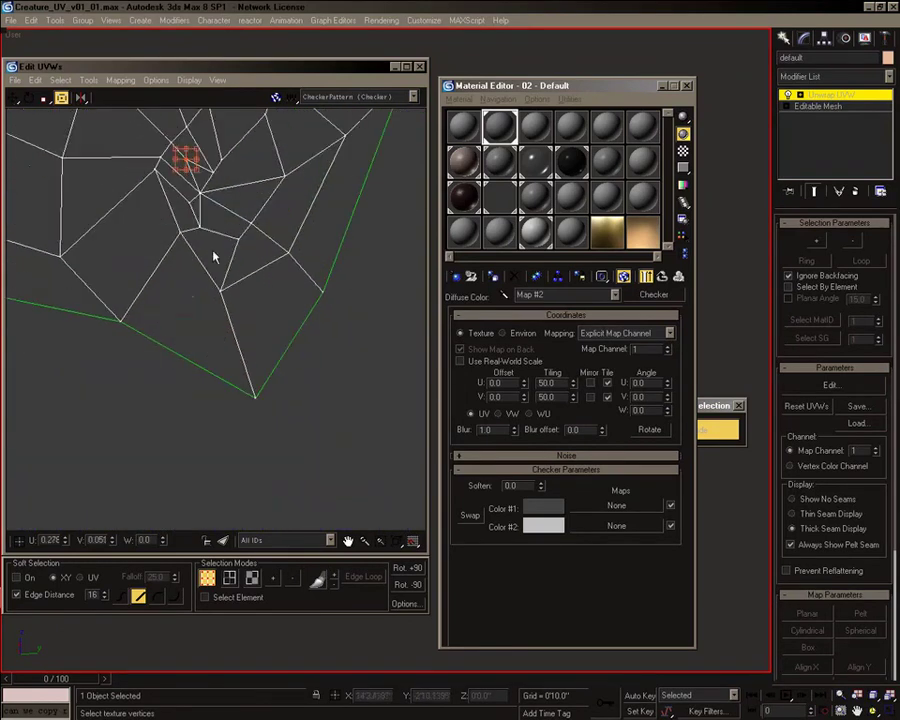
pyautogui.scroll(-8, 214, 197)
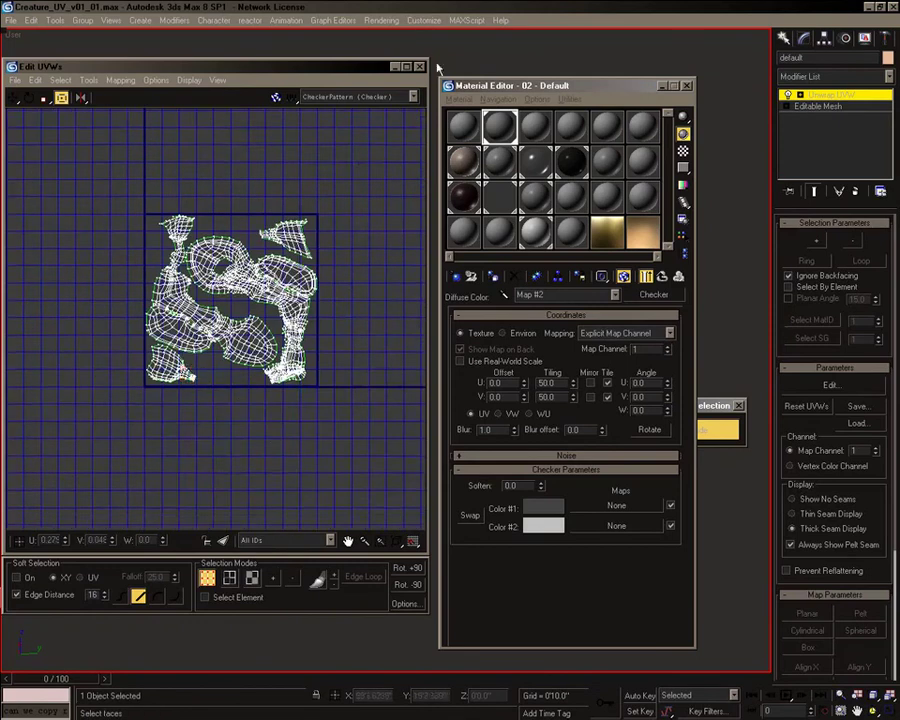
# - Close the UV editor and exit isolation to bring back the whole creature
pyautogui.click(420, 67)
pyautogui.scroll(3, 235, 488)
pyautogui.moveTo(300, 430)
pyautogui.keyDown('alt'); pyautogui.mouseDown(button='middle')
pyautogui.moveTo(235, 488)
pyautogui.moveTo(220, 430)
pyautogui.moveTo(284, 434)
pyautogui.mouseUp(button='middle'); pyautogui.keyUp('alt')
pyautogui.keyDown('alt'); pyautogui.moveTo(284, 434); pyautogui.dragTo(283, 526); pyautogui.keyUp('alt')
pyautogui.keyDown('alt'); pyautogui.moveTo(283, 526); pyautogui.dragTo(335, 508, button='middle'); pyautogui.keyUp('alt')
pyautogui.click(721, 430)
pyautogui.keyDown('alt'); pyautogui.moveTo(276, 412); pyautogui.dragTo(212, 385, button='middle'); pyautogui.keyUp('alt')
# - Open theOnion layer manager, create a new layer from the selected arm, name it UVs, and hide it
pyautogui.rightClick(114, 278)
pyautogui.click(64, 238)
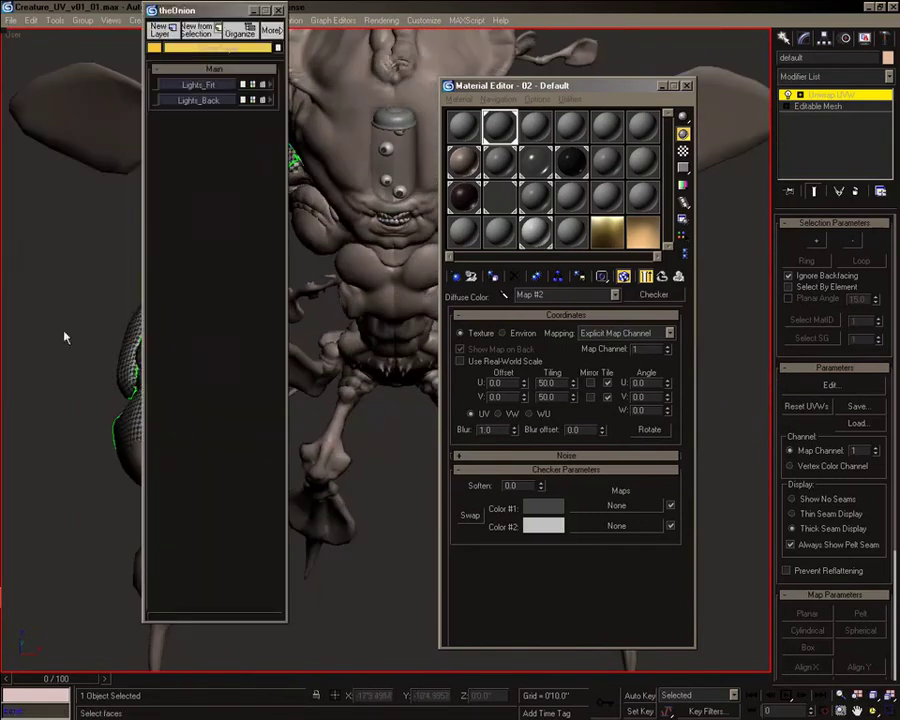
pyautogui.moveTo(210, 10); pyautogui.dragTo(385, 338)
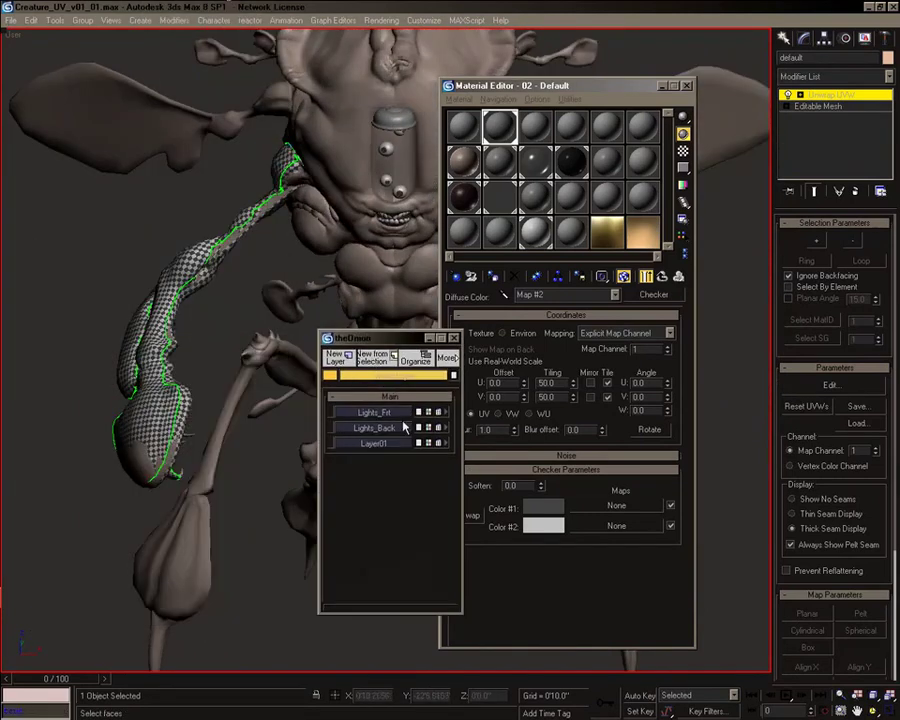
pyautogui.rightClick(447, 444)
pyautogui.click(476, 553)
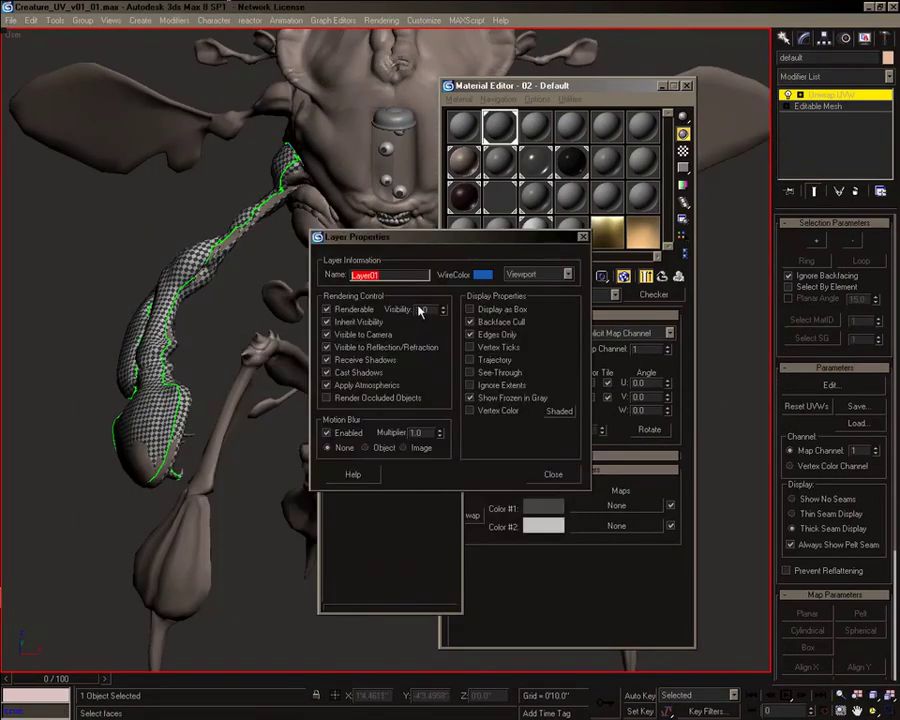
pyautogui.write('UV')
pyautogui.click(553, 474)
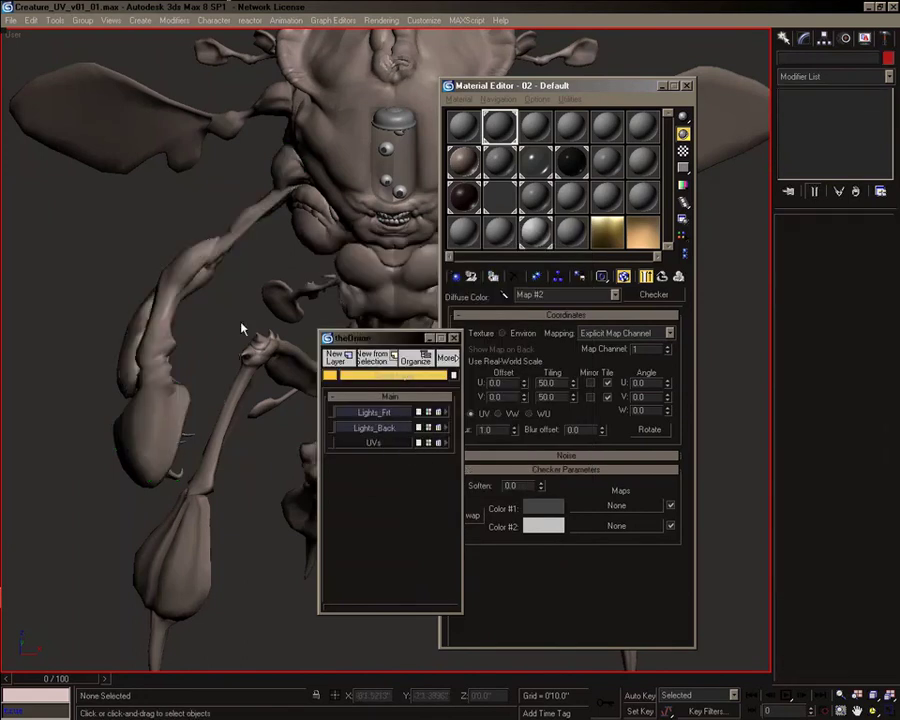
# - Select the whole creature model and create a new layer from it named Modeling
pyautogui.scroll(-5, 280, 377)
pyautogui.moveTo(247, 302); pyautogui.dragTo(120, 270, button='middle')
pyautogui.moveTo(89, 132); pyautogui.dragTo(312, 381)
pyautogui.click(379, 361)
pyautogui.click(446, 457)
pyautogui.click(472, 468)
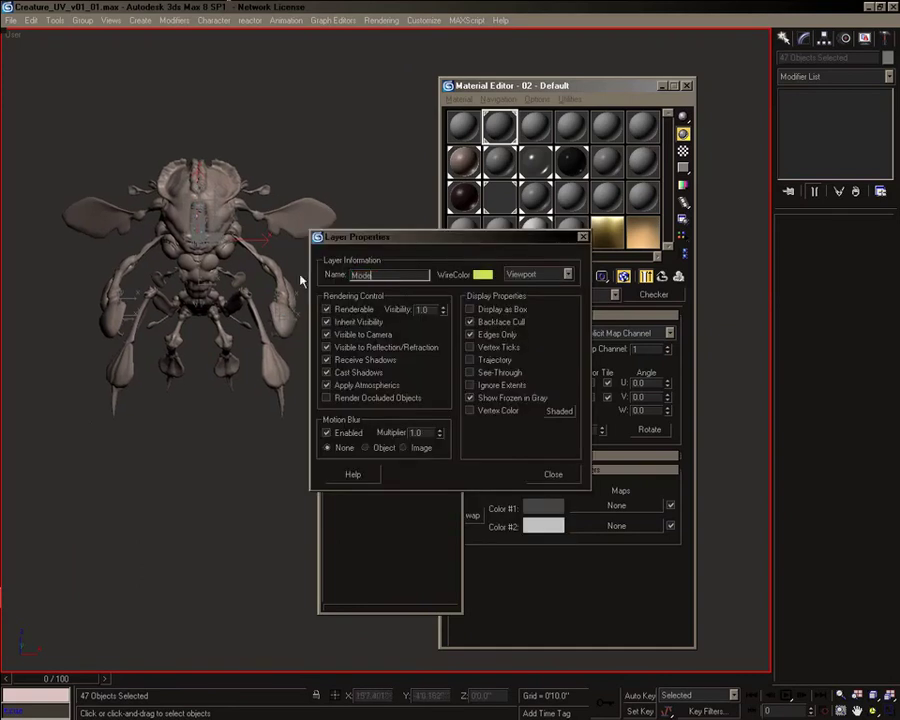
pyautogui.click(542, 476)
# - Hide the Modeling layer, show the UVs layer, and rename the unwrapped arm mesh Arms
pyautogui.click(372, 458)
pyautogui.click(373, 443)
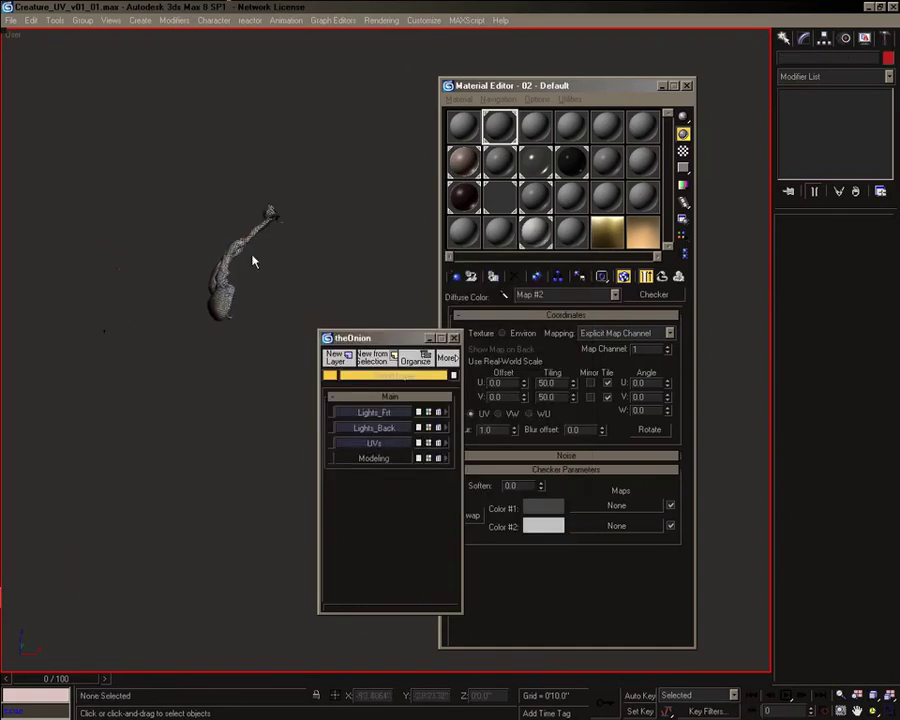
pyautogui.click(241, 244)
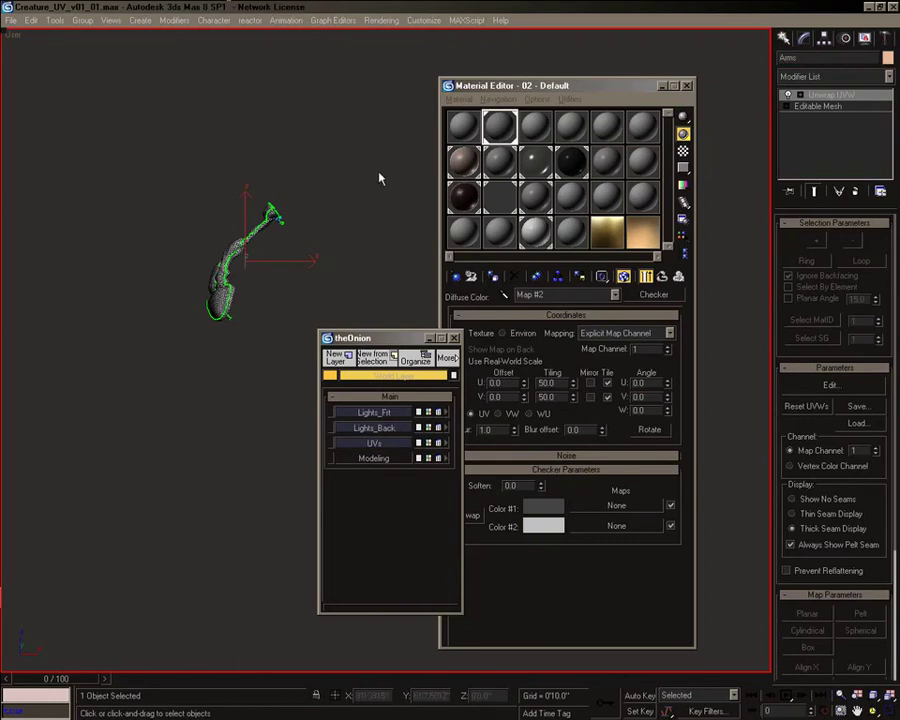
# - Show the Modeling layer again and close the layer manager and Material Editor
pyautogui.scroll(5, 183, 203)
pyautogui.moveTo(183, 203); pyautogui.dragTo(500, 350, button='middle')
pyautogui.moveTo(411, 338); pyautogui.dragTo(151, 154)
pyautogui.keyDown('alt'); pyautogui.moveTo(230, 270); pyautogui.dragTo(346, 302, button='middle'); pyautogui.keyUp('alt')
pyautogui.click(686, 87)
pyautogui.keyDown('alt'); pyautogui.moveTo(682, 102); pyautogui.dragTo(511, 411, button='middle'); pyautogui.keyUp('alt')
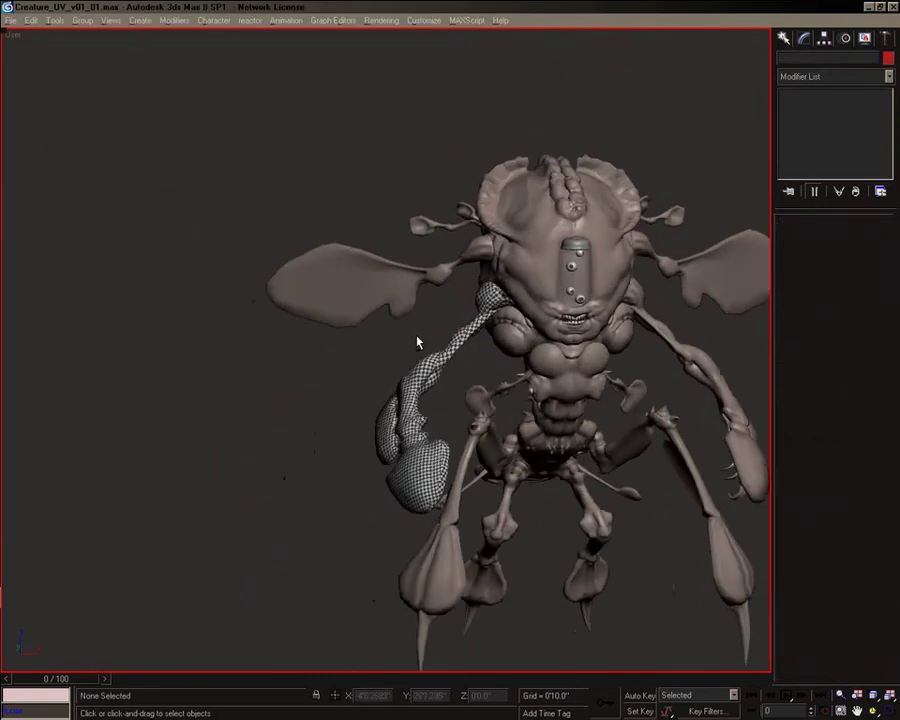
# - Isolate the creature's wing beside the checkered arm, display its edges, and enter polygon sub-object level
pyautogui.click(360, 320)
pyautogui.hotkey('alt', 'q')
pyautogui.keyDown('alt'); pyautogui.moveTo(377, 232); pyautogui.dragTo(478, 345, button='middle'); pyautogui.keyUp('alt')
pyautogui.press('F4')
pyautogui.click(849, 239)
# - Select the polygons along one side of the wing and turn on Ignore Backfacing to refine the selection
pyautogui.scroll(-3, 478, 345)
pyautogui.moveTo(60, 187); pyautogui.dragTo(586, 490)
pyautogui.click(588, 488)
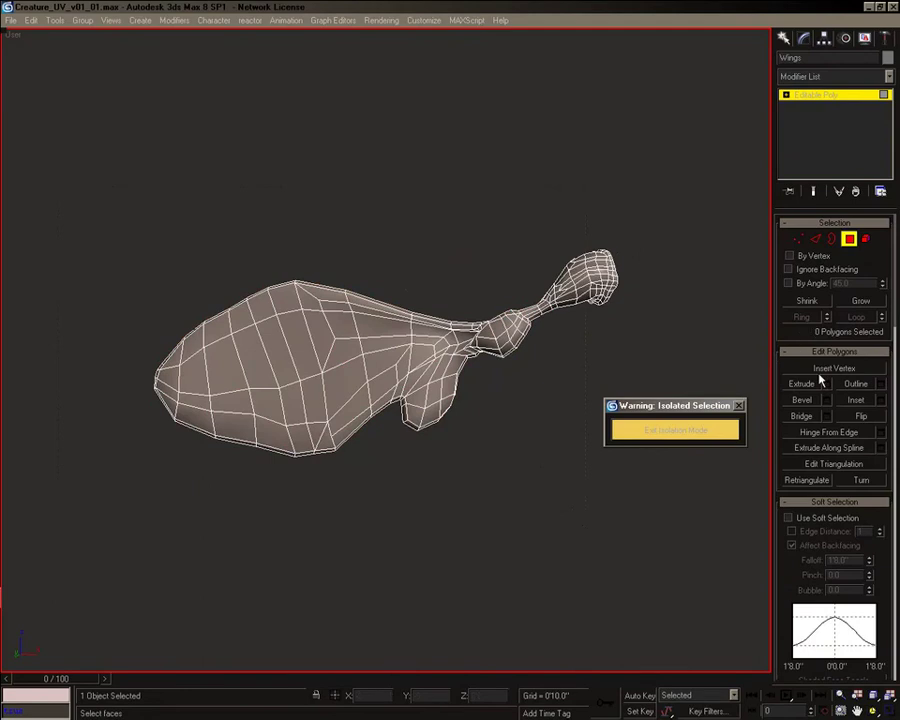
pyautogui.moveTo(742, 562); pyautogui.dragTo(745, 564)
pyautogui.keyDown('alt'); pyautogui.moveTo(745, 564); pyautogui.dragTo(897, 317, button='middle'); pyautogui.keyUp('alt')
pyautogui.scroll(4, 299, 333)
pyautogui.keyDown('alt'); pyautogui.moveTo(350, 336); pyautogui.dragTo(350, 334); pyautogui.keyUp('alt')
pyautogui.keyDown('alt'); pyautogui.moveTo(350, 334); pyautogui.dragTo(358, 399, button='middle'); pyautogui.keyUp('alt')
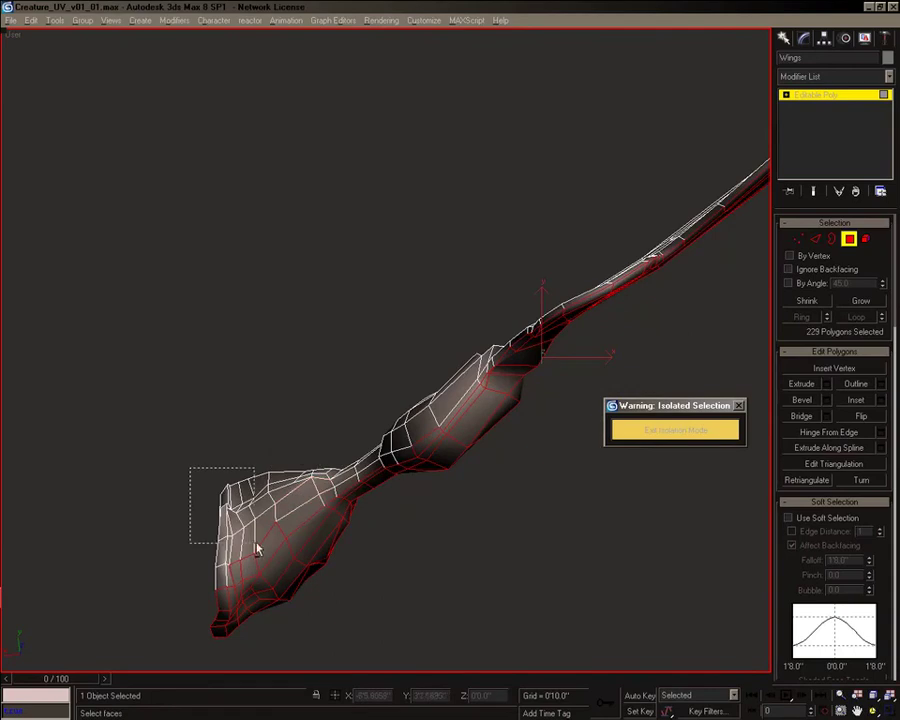
pyautogui.keyDown('alt'); pyautogui.moveTo(393, 455); pyautogui.dragTo(402, 320, button='middle'); pyautogui.keyUp('alt')
pyautogui.keyDown('alt'); pyautogui.moveTo(386, 321); pyautogui.dragTo(412, 385); pyautogui.keyUp('alt')
pyautogui.keyDown('alt'); pyautogui.moveTo(412, 385); pyautogui.dragTo(540, 435, button='middle'); pyautogui.keyUp('alt')
pyautogui.moveTo(698, 301); pyautogui.dragTo(547, 374, button='middle')
pyautogui.keyDown('alt'); pyautogui.moveTo(547, 374); pyautogui.dragTo(226, 315, button='middle'); pyautogui.keyUp('alt')
# - Switch to vertex level and reposition the crowded vertices along the underside of the wing's root bulb
pyautogui.scroll(2, 289, 360)
pyautogui.keyDown('alt'); pyautogui.moveTo(264, 148); pyautogui.dragTo(425, 376, button='middle'); pyautogui.keyUp('alt')
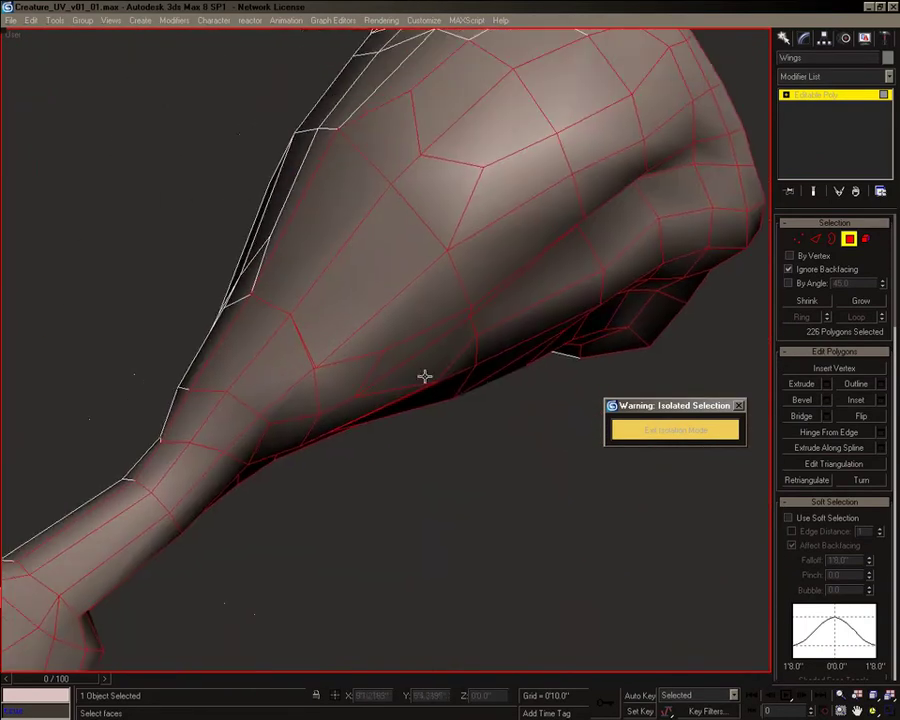
pyautogui.click(802, 240)
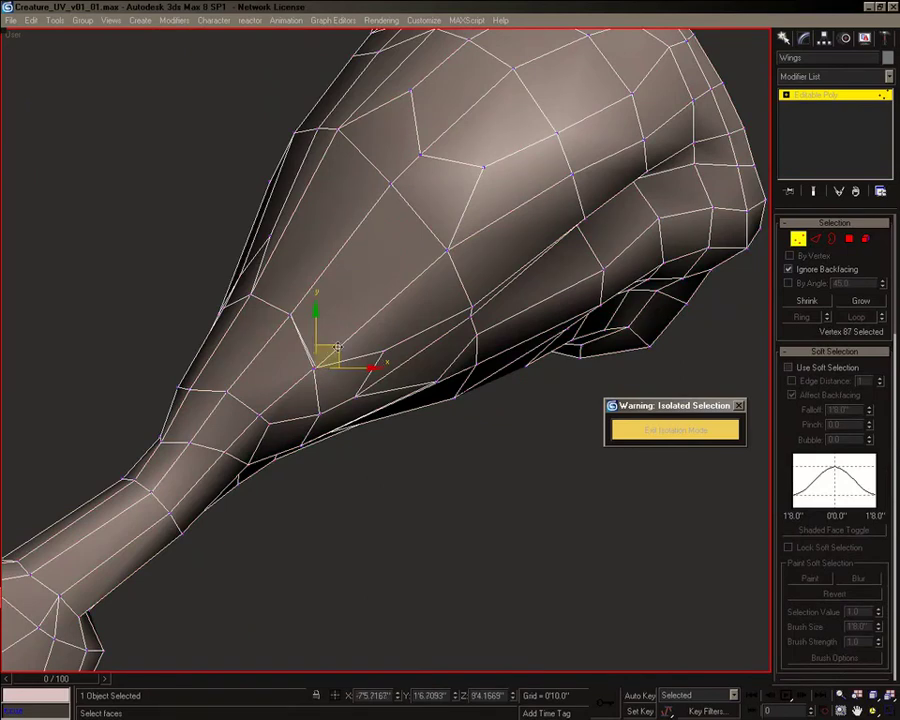
pyautogui.keyDown('alt'); pyautogui.moveTo(417, 376); pyautogui.dragTo(383, 352, button='middle'); pyautogui.keyUp('alt')
pyautogui.keyDown('alt'); pyautogui.moveTo(407, 442); pyautogui.dragTo(454, 372, button='middle'); pyautogui.keyUp('alt')
pyautogui.moveTo(413, 386); pyautogui.dragTo(412, 387)
pyautogui.keyDown('alt'); pyautogui.moveTo(415, 385); pyautogui.dragTo(475, 365, button='middle'); pyautogui.keyUp('alt')
pyautogui.moveTo(602, 286); pyautogui.dragTo(605, 298)
pyautogui.moveTo(626, 342); pyautogui.dragTo(613, 352)
pyautogui.moveTo(520, 417); pyautogui.dragTo(385, 342, button='middle')
pyautogui.moveTo(392, 319); pyautogui.dragTo(395, 332)
pyautogui.keyDown('alt'); pyautogui.moveTo(395, 332); pyautogui.dragTo(414, 232, button='middle'); pyautogui.keyUp('alt')
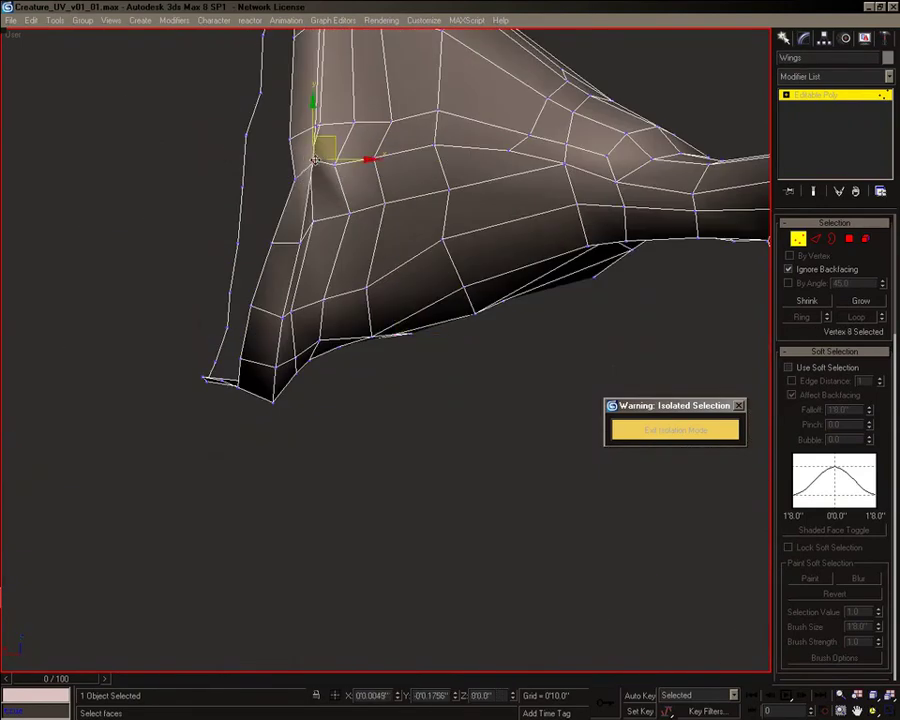
# - Adjust the creased vertices near the open end of the wing's root bulb
pyautogui.moveTo(335, 163); pyautogui.dragTo(347, 167)
pyautogui.keyDown('alt'); pyautogui.moveTo(347, 167); pyautogui.dragTo(305, 192, button='middle'); pyautogui.keyUp('alt')
pyautogui.moveTo(305, 172); pyautogui.dragTo(318, 196)
pyautogui.scroll(-2, 320, 197)
pyautogui.keyDown('alt'); pyautogui.moveTo(320, 197); pyautogui.dragTo(610, 219, button='middle'); pyautogui.keyUp('alt')
pyautogui.moveTo(610, 219); pyautogui.dragTo(438, 353, button='middle')
# - Check the stray vertices where the wing's root bulb narrows and activate Target Weld
pyautogui.click(381, 444)
pyautogui.keyDown('alt'); pyautogui.moveTo(381, 444); pyautogui.dragTo(229, 353, button='middle'); pyautogui.keyUp('alt')
pyautogui.moveTo(342, 384); pyautogui.dragTo(391, 387, button='middle')
pyautogui.click(326, 399)
pyautogui.keyDown('alt'); pyautogui.moveTo(280, 396); pyautogui.dragTo(239, 426, button='middle'); pyautogui.keyUp('alt')
pyautogui.rightClick(330, 362)
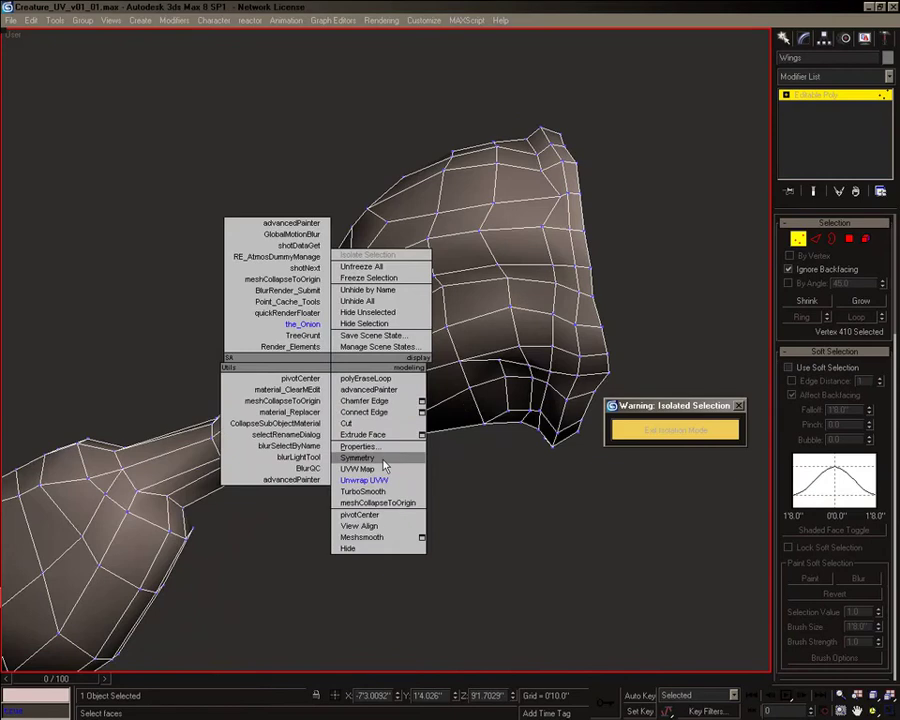
pyautogui.keyDown('alt'); pyautogui.moveTo(497, 331); pyautogui.dragTo(535, 340, button='middle'); pyautogui.keyUp('alt')
pyautogui.moveTo(783, 514); pyautogui.dragTo(774, 165)
pyautogui.click(861, 384)
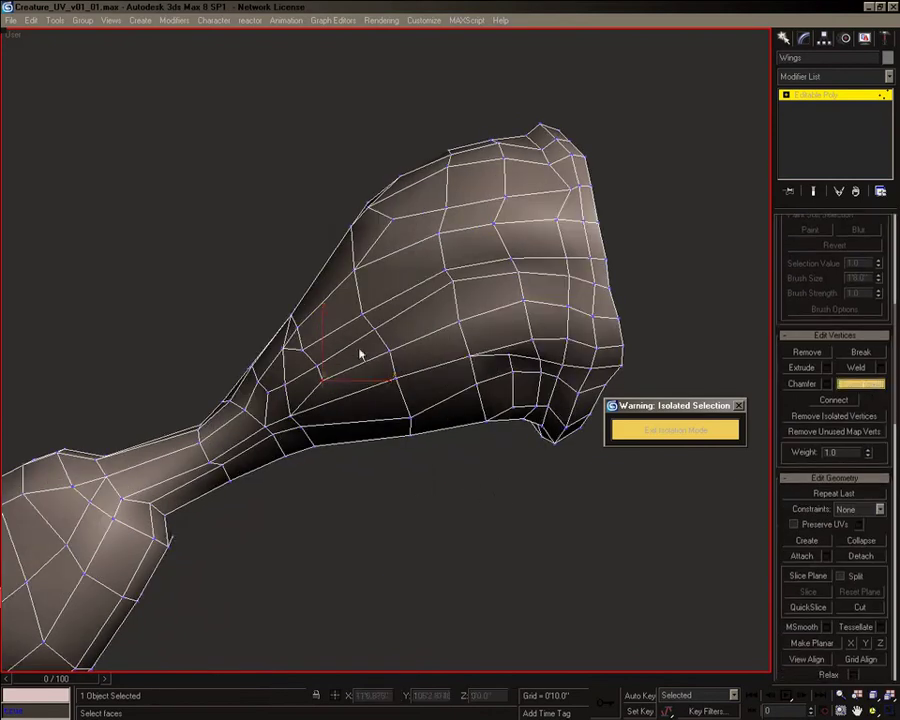
pyautogui.moveTo(300, 340)
pyautogui.keyDown('alt'); pyautogui.mouseDown(button='middle')
pyautogui.moveTo(374, 424)
pyautogui.moveTo(306, 346)
pyautogui.mouseUp(button='middle'); pyautogui.keyUp('alt')
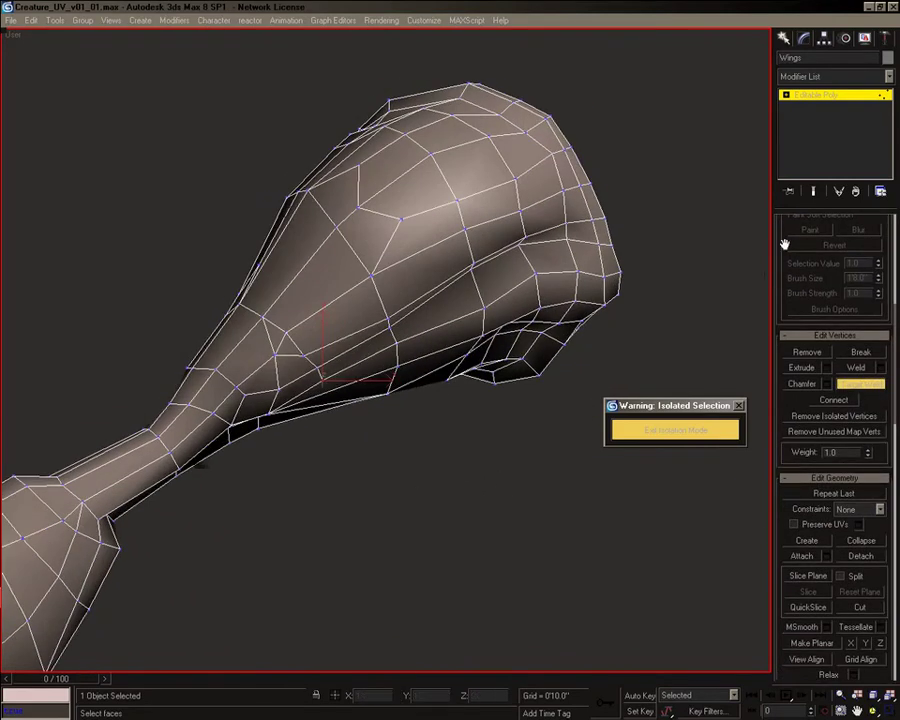
pyautogui.scroll(5, 777, 256)
# - Clean away the extra edge and vertex where the root bulb narrows and leave sub-object level
pyautogui.click(815, 238)
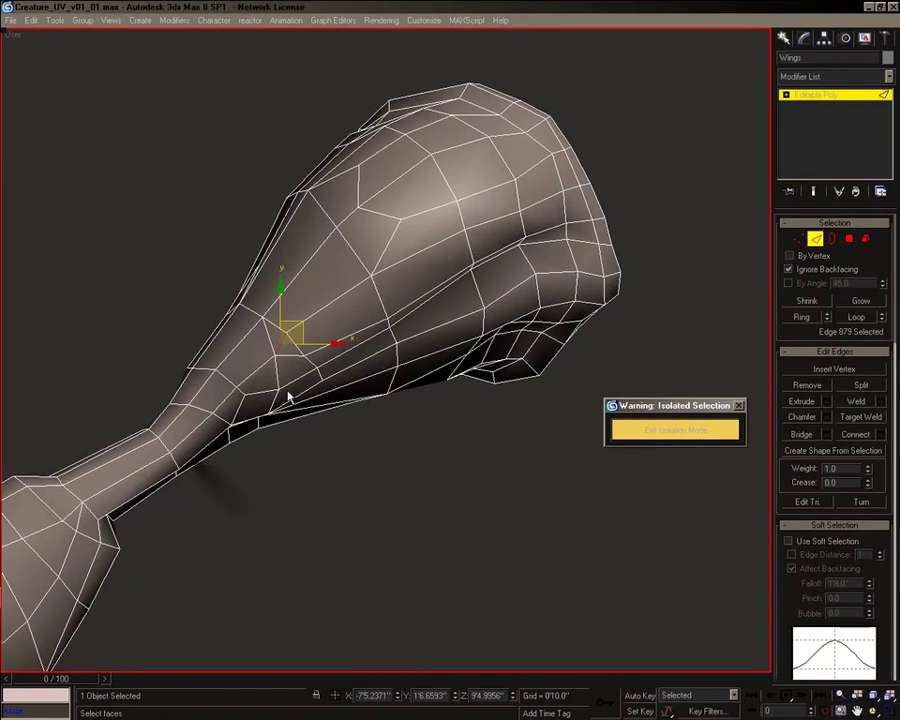
pyautogui.click(798, 238)
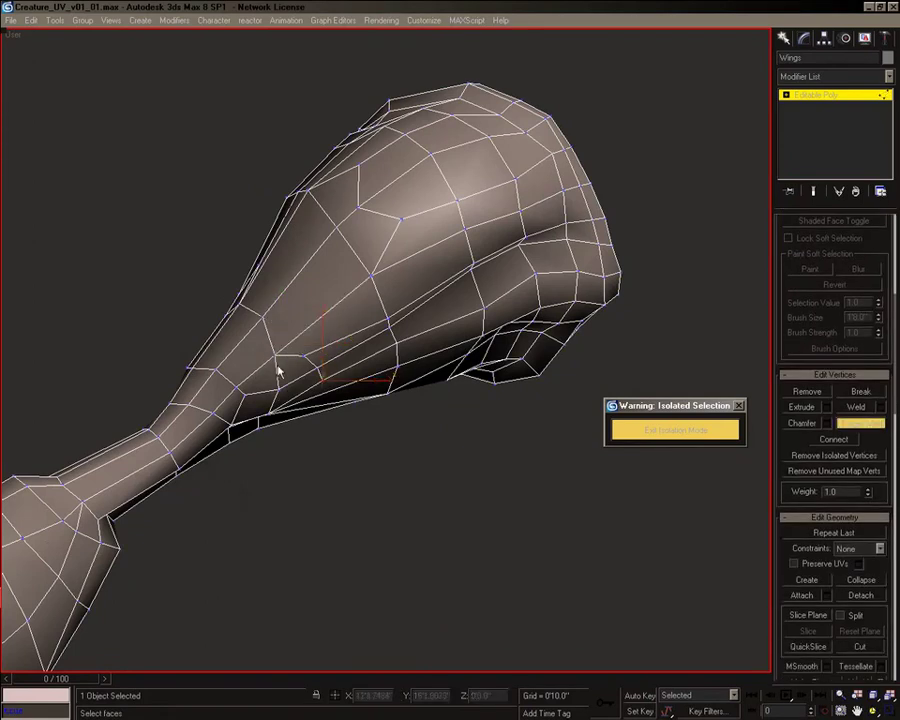
pyautogui.moveTo(279, 371); pyautogui.dragTo(339, 341, button='middle')
pyautogui.keyDown('alt'); pyautogui.moveTo(370, 289); pyautogui.dragTo(222, 402, button='middle'); pyautogui.keyUp('alt')
pyautogui.click(312, 377)
pyautogui.scroll(-4, 360, 437)
pyautogui.click(831, 95)
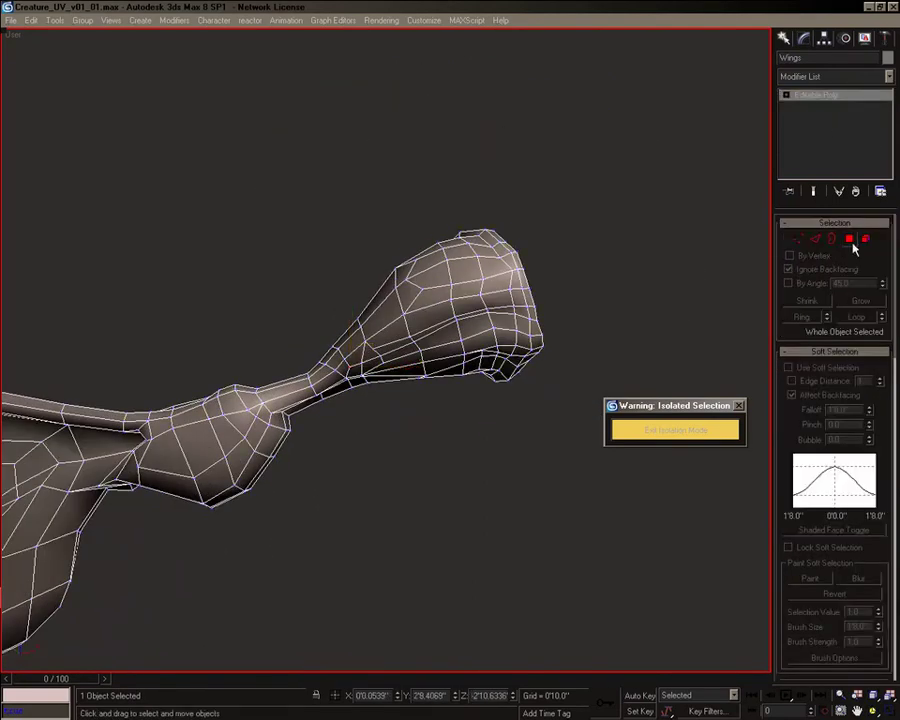
# - Invert the wing's polygon selection and deselect the stray polygon near its middle joint
pyautogui.click(850, 240)
pyautogui.scroll(-2, 309, 384)
pyautogui.keyDown('alt'); pyautogui.moveTo(309, 383); pyautogui.dragTo(194, 184, button='middle'); pyautogui.keyUp('alt')
pyautogui.click(31, 22)
pyautogui.click(66, 148)
pyautogui.keyDown('alt'); pyautogui.moveTo(304, 404); pyautogui.dragTo(303, 617, button='middle'); pyautogui.keyUp('alt')
pyautogui.moveTo(321, 456); pyautogui.dragTo(535, 416, button='middle')
pyautogui.scroll(3, 541, 287)
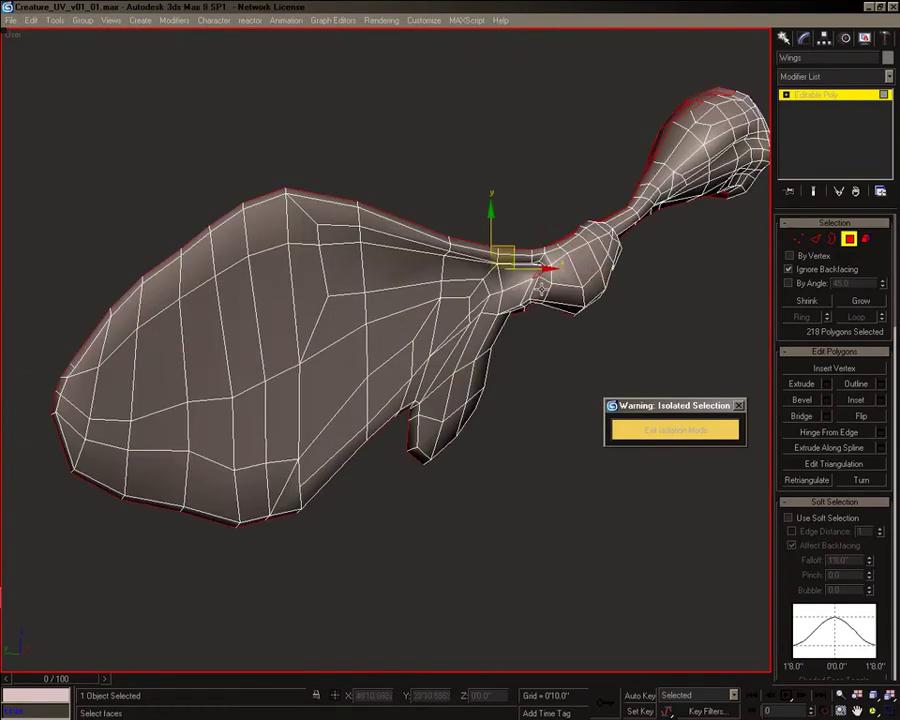
pyautogui.keyDown('alt'); pyautogui.click(541, 268); pyautogui.keyUp('alt')
pyautogui.keyDown('alt'); pyautogui.moveTo(541, 268); pyautogui.dragTo(496, 340, button='middle'); pyautogui.keyUp('alt')
pyautogui.scroll(-3, 505, 347)
# - Apply a planar UVW Map to the selected wing side, align it to the view, fit it, and collapse the stack
pyautogui.rightClick(488, 374)
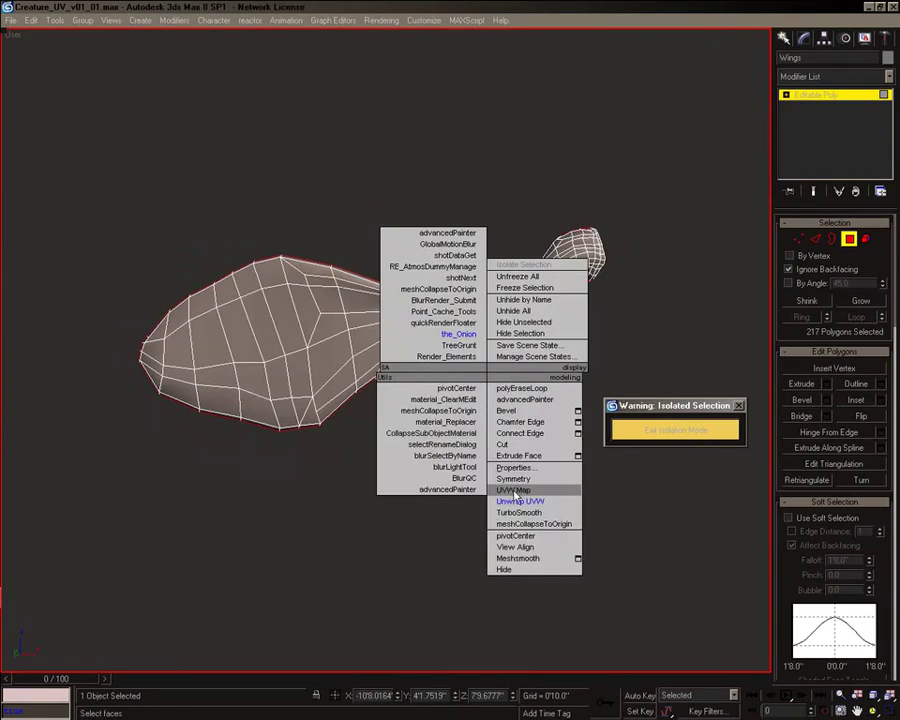
pyautogui.click(519, 489)
pyautogui.click(811, 583)
pyautogui.click(810, 545)
pyautogui.rightClick(817, 96)
pyautogui.click(762, 211)
# - Invert the polygon selection, map the wing's other side with a view-aligned, fitted planar UVW Map, and collapse it
pyautogui.click(849, 240)
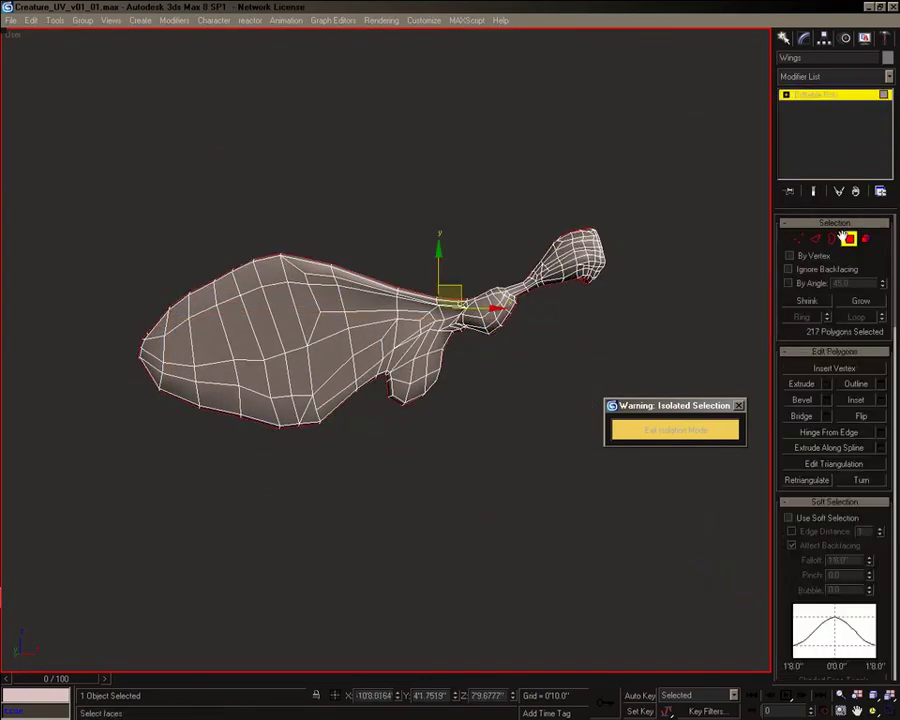
pyautogui.click(31, 20)
pyautogui.click(50, 150)
pyautogui.rightClick(386, 199)
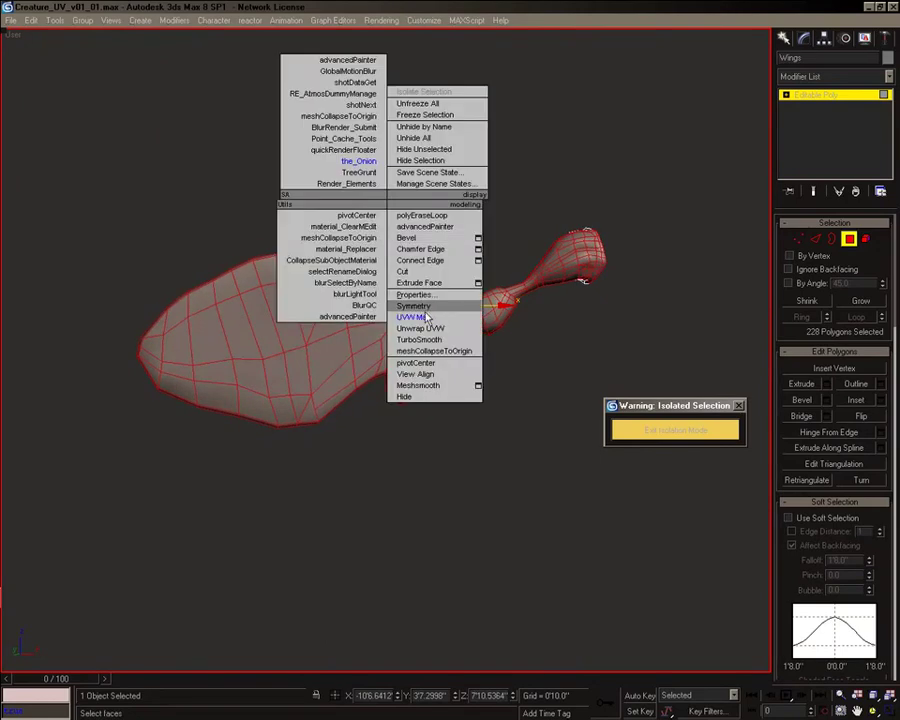
pyautogui.click(427, 317)
pyautogui.click(815, 581)
pyautogui.click(813, 544)
pyautogui.rightClick(813, 94)
pyautogui.click(737, 208)
# - Export the mapped wing mesh as Wings.obj to the UVs folder
pyautogui.moveTo(461, 287); pyautogui.dragTo(491, 276, button='middle')
pyautogui.click(11, 20)
pyautogui.click(44, 286)
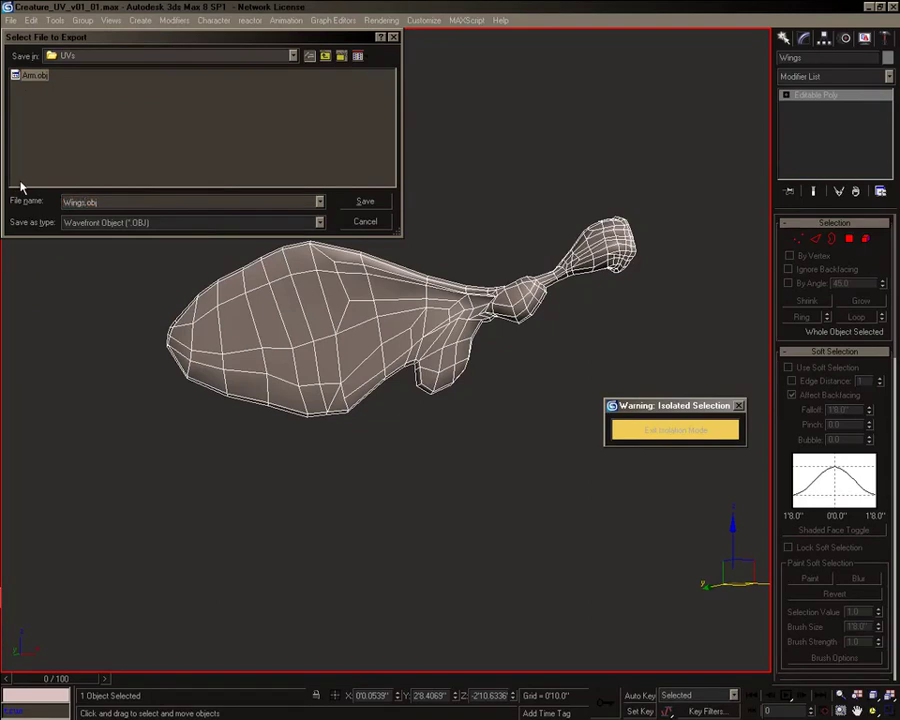
pyautogui.press('Return')
pyautogui.press('Return')
# - Switch to Deep UV and open Wings.obj
pyautogui.hotkey('alt', 'Tab')
pyautogui.click(24, 20)
pyautogui.click(45, 44)
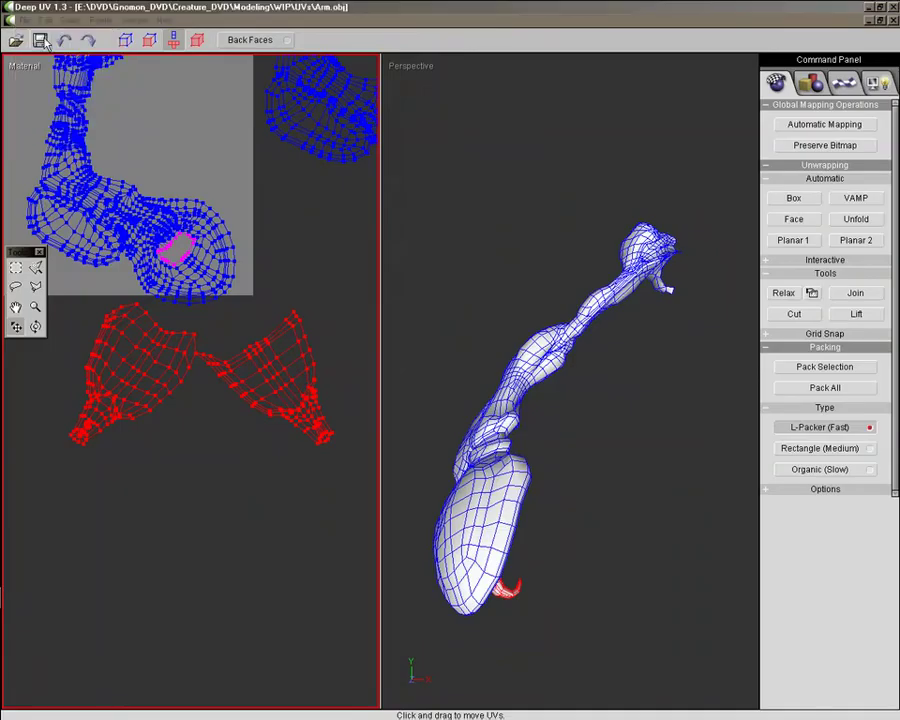
pyautogui.click(40, 40)
pyautogui.doubleClick(94, 88)
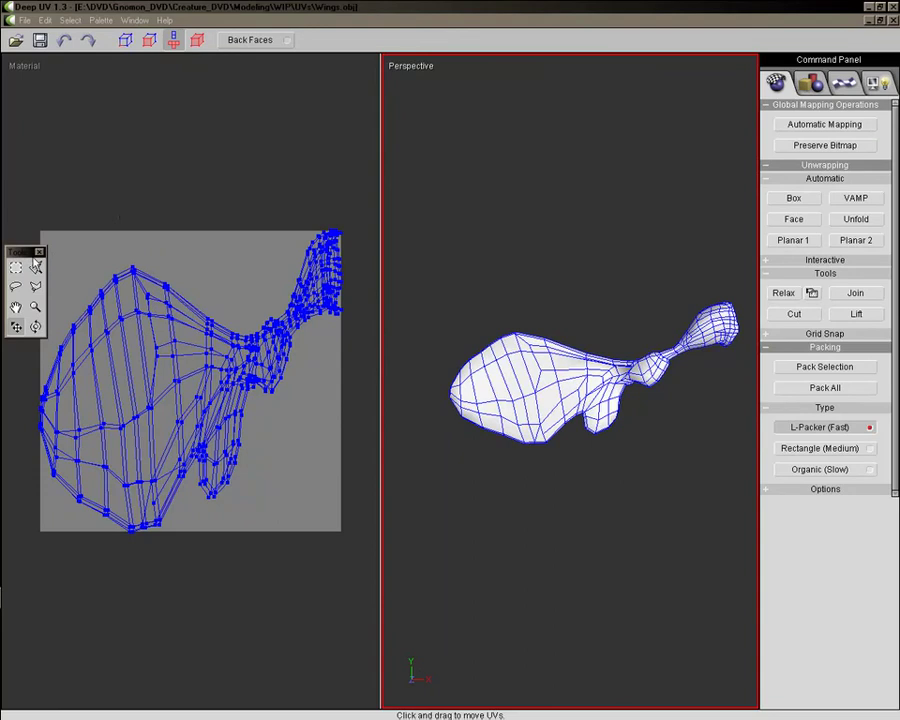
# - Select one of the two overlapping wing UV shells and move it below the other
pyautogui.click(127, 284)
pyautogui.click(16, 268)
pyautogui.click(118, 280)
pyautogui.click(18, 328)
pyautogui.moveTo(164, 306); pyautogui.dragTo(189, 653)
pyautogui.moveTo(254, 451); pyautogui.dragTo(243, 266, button='middle')
# - Relax both wing UV shells one after the other
pyautogui.click(781, 293)
pyautogui.click(19, 274)
pyautogui.click(130, 232)
pyautogui.click(783, 293)
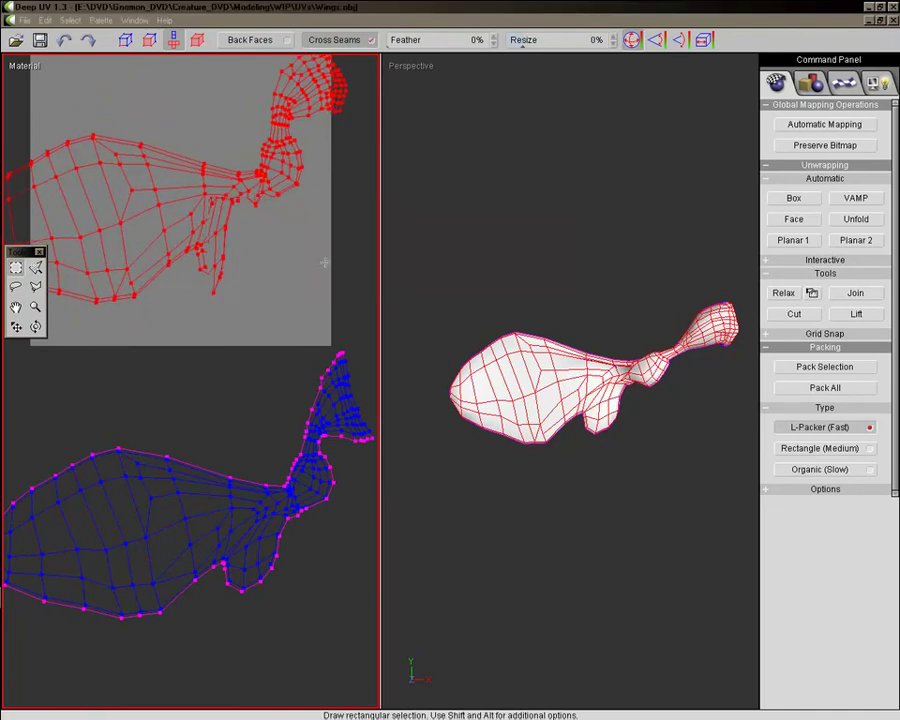
pyautogui.moveTo(257, 213); pyautogui.dragTo(217, 213, button='middle')
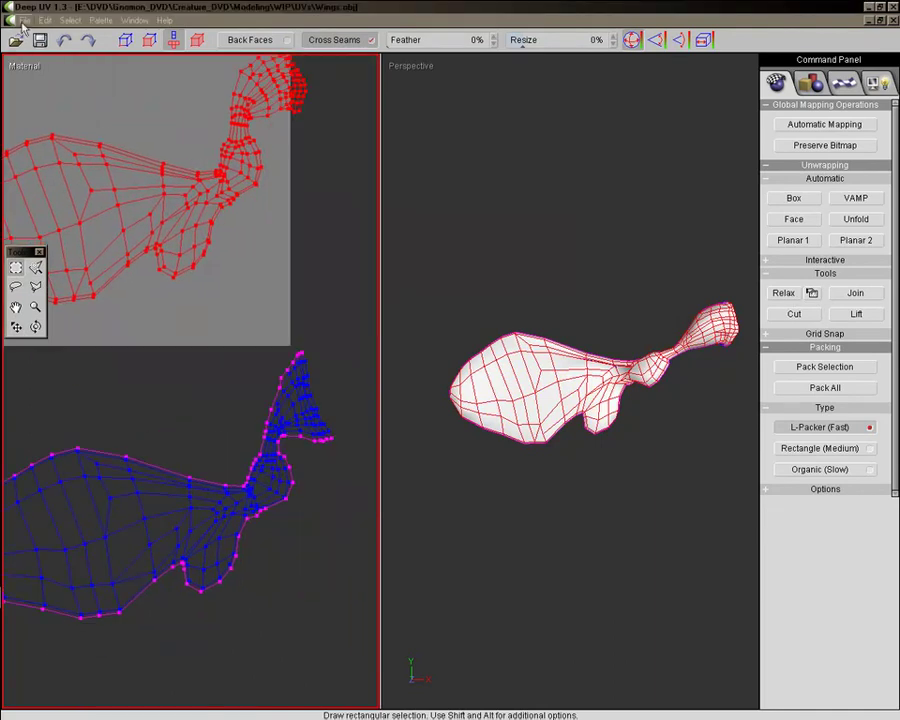
# - Return to 3ds Max, import the relaxed wing mesh, and exit isolation mode
pyautogui.click(868, 8)
pyautogui.click(10, 21)
pyautogui.click(27, 265)
pyautogui.click(452, 456)
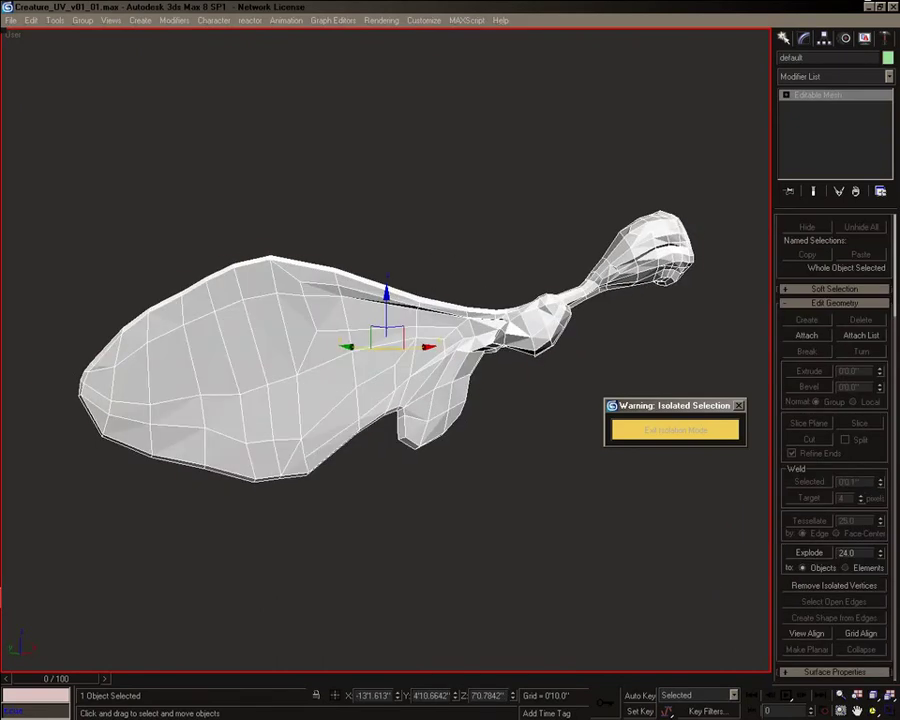
pyautogui.click(676, 430)
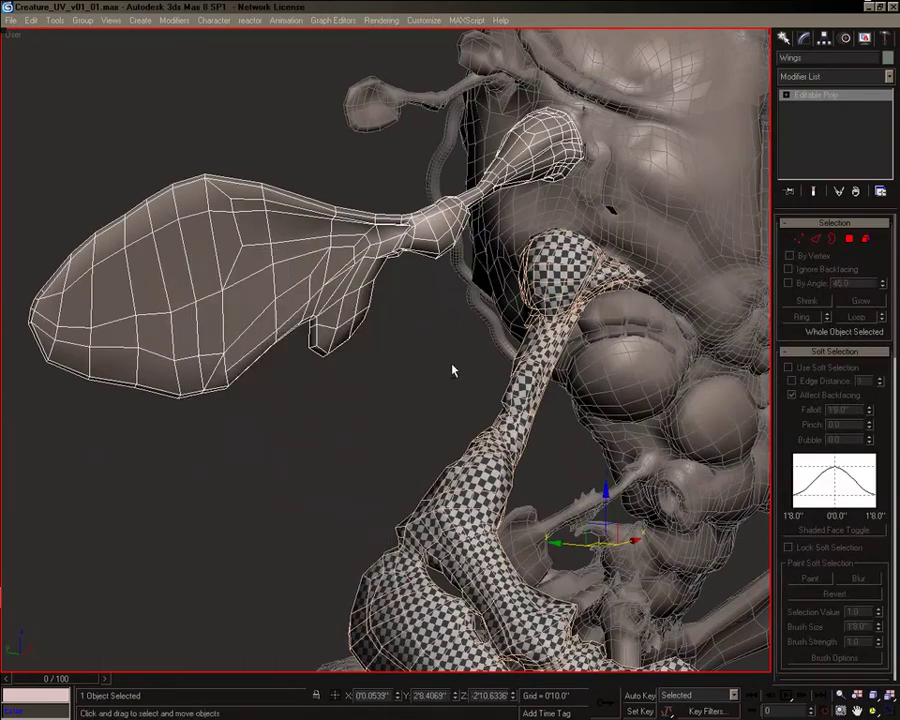
# - Add an Unwrap UVW modifier to the imported wing and open its UV editor
pyautogui.click(349, 302)
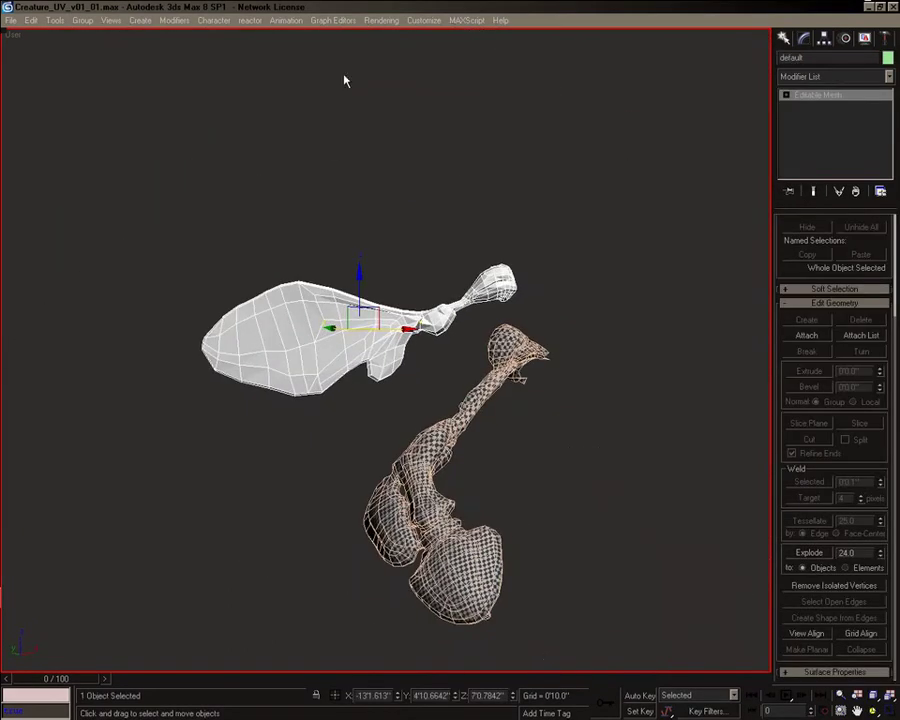
pyautogui.rightClick(605, 216)
pyautogui.click(640, 287)
pyautogui.click(831, 386)
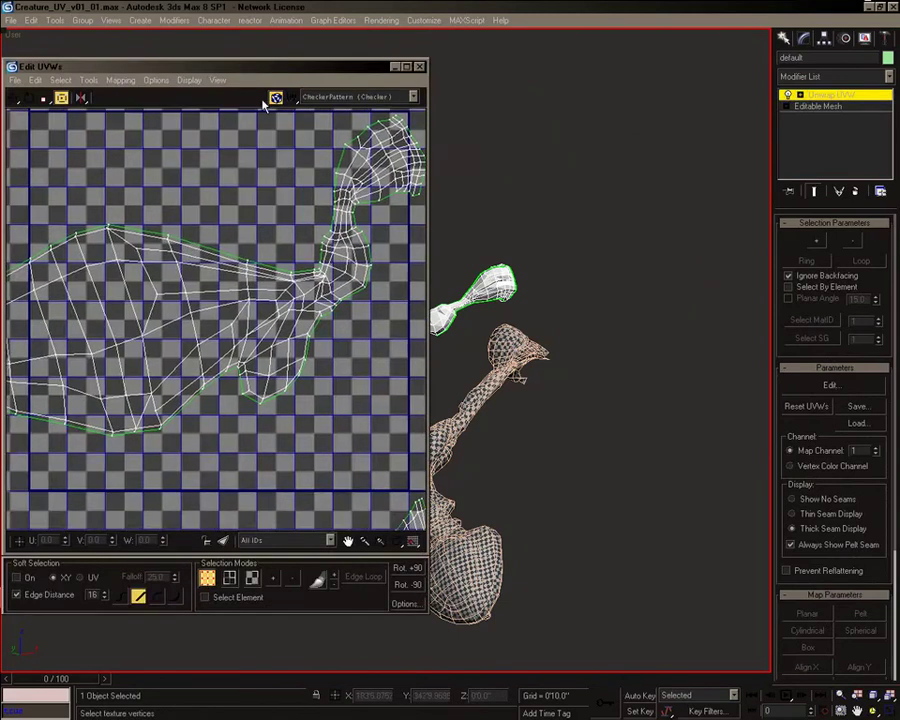
# - Turn one wing UV shell upside down and nest it above the other shell
pyautogui.moveTo(38, 352); pyautogui.dragTo(38, 350)
pyautogui.moveTo(290, 412); pyautogui.dragTo(65, 174)
pyautogui.moveTo(158, 186); pyautogui.dragTo(164, 223)
pyautogui.moveTo(249, 222); pyautogui.dragTo(249, 205)
pyautogui.moveTo(174, 218); pyautogui.dragTo(186, 220)
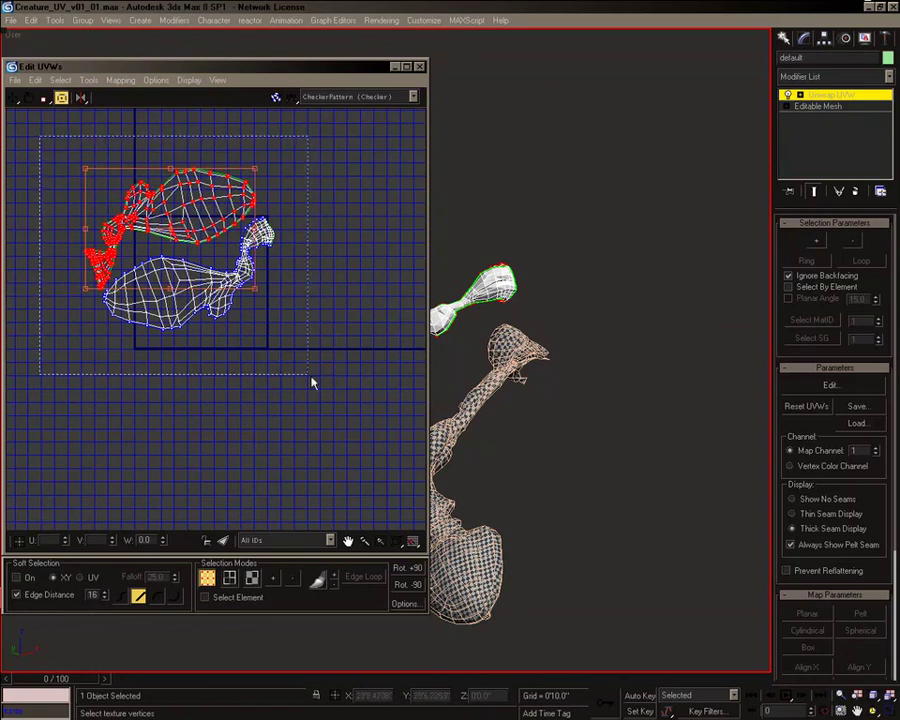
# - Select both wing UV shells, then scale and position them within the UV square
pyautogui.moveTo(312, 378); pyautogui.dragTo(312, 379)
pyautogui.moveTo(275, 249); pyautogui.dragTo(270, 274)
pyautogui.moveTo(273, 173); pyautogui.dragTo(222, 203)
pyautogui.moveTo(141, 263); pyautogui.dragTo(234, 305)
pyautogui.scroll(4, 290, 378)
pyautogui.scroll(-3, 234, 305)
pyautogui.moveTo(234, 305); pyautogui.dragTo(297, 357, button='middle')
pyautogui.click(352, 157)
pyautogui.moveTo(200, 283); pyautogui.dragTo(200, 263, button='middle')
pyautogui.scroll(5, 200, 263)
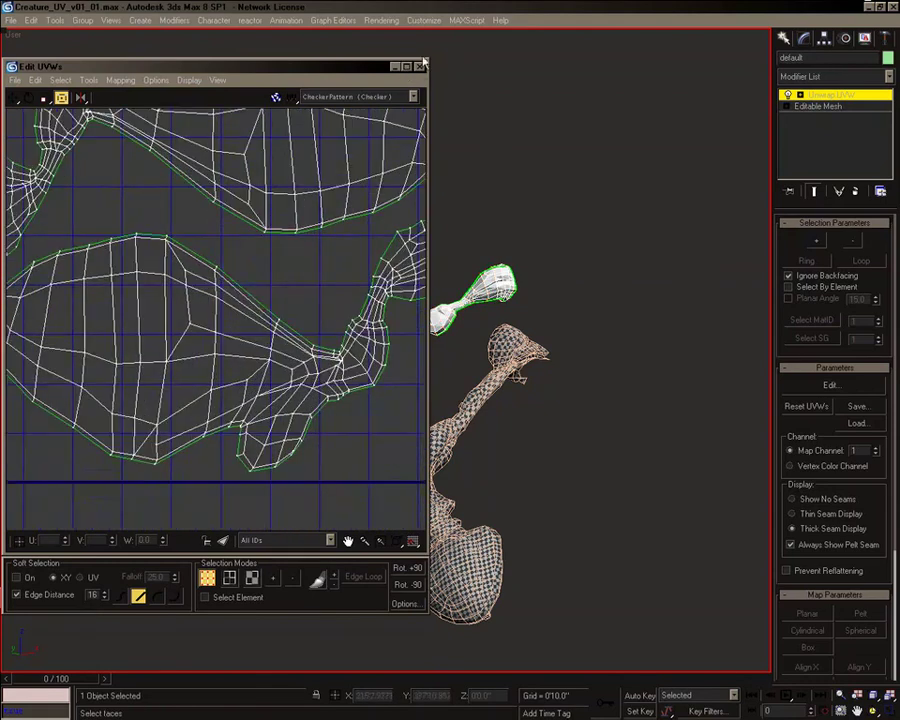
# - Close the UV editor and collapse the wing's Unwrap UVW modifier into the mesh
pyautogui.click(419, 66)
pyautogui.rightClick(838, 108)
pyautogui.click(765, 195)
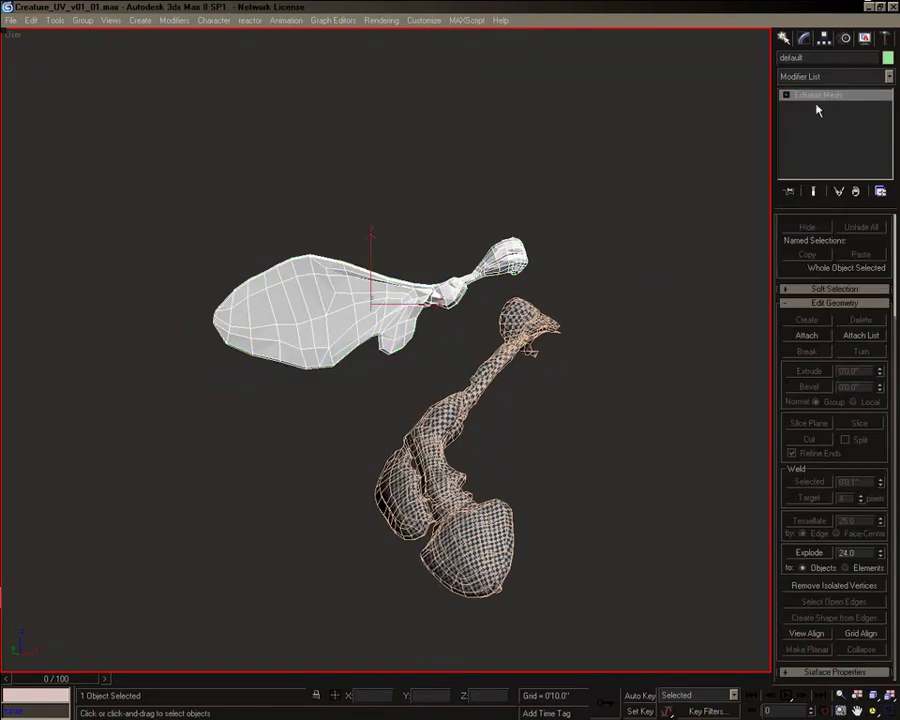
# - Select all of the wing's elements, assign them one smoothing group, and leave sub-object level
pyautogui.click(797, 219)
pyautogui.moveTo(777, 282); pyautogui.dragTo(778, 308)
pyautogui.click(850, 242)
pyautogui.click(866, 242)
pyautogui.hotkey('ctrl', 'a')
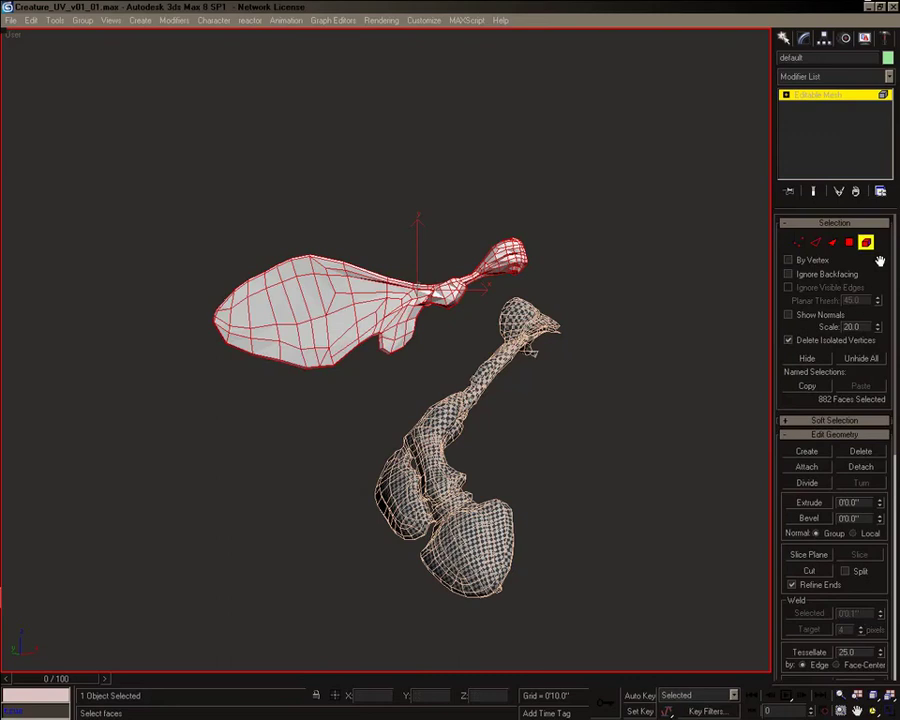
pyautogui.moveTo(893, 273); pyautogui.dragTo(892, 572)
pyautogui.click(790, 526)
pyautogui.click(813, 95)
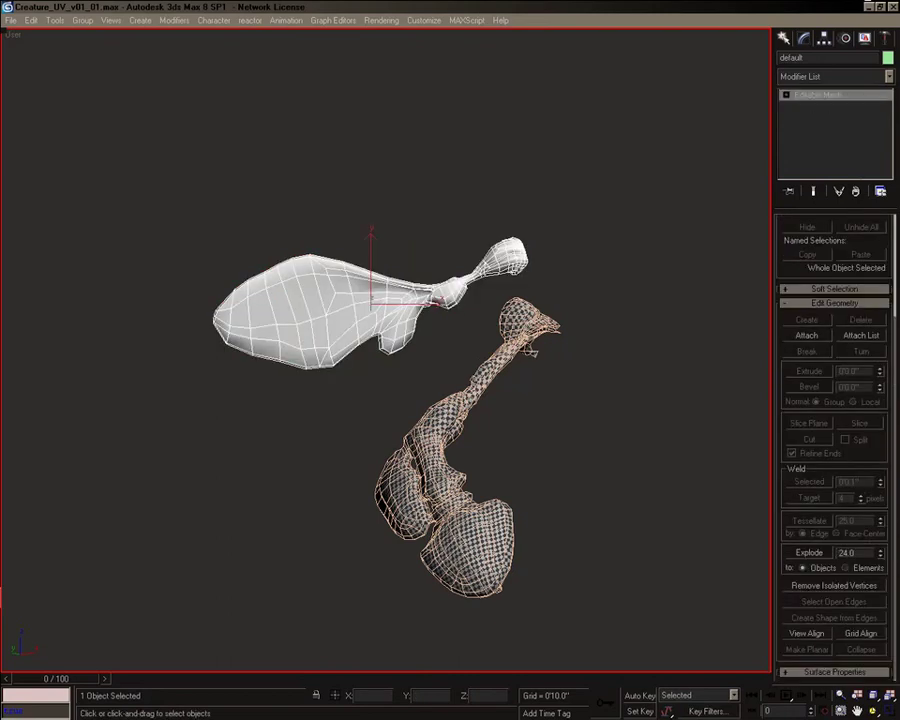
# - Assign the checker material to the wing and minimize the Material Editor
pyautogui.press('m')
pyautogui.click(493, 276)
pyautogui.click(662, 87)
# - Detach the small upper, middle and lower appendages from the creature's body half as a separate object
pyautogui.moveTo(371, 210); pyautogui.dragTo(443, 229, button='middle')
pyautogui.press('F4')
pyautogui.scroll(3, 380, 184)
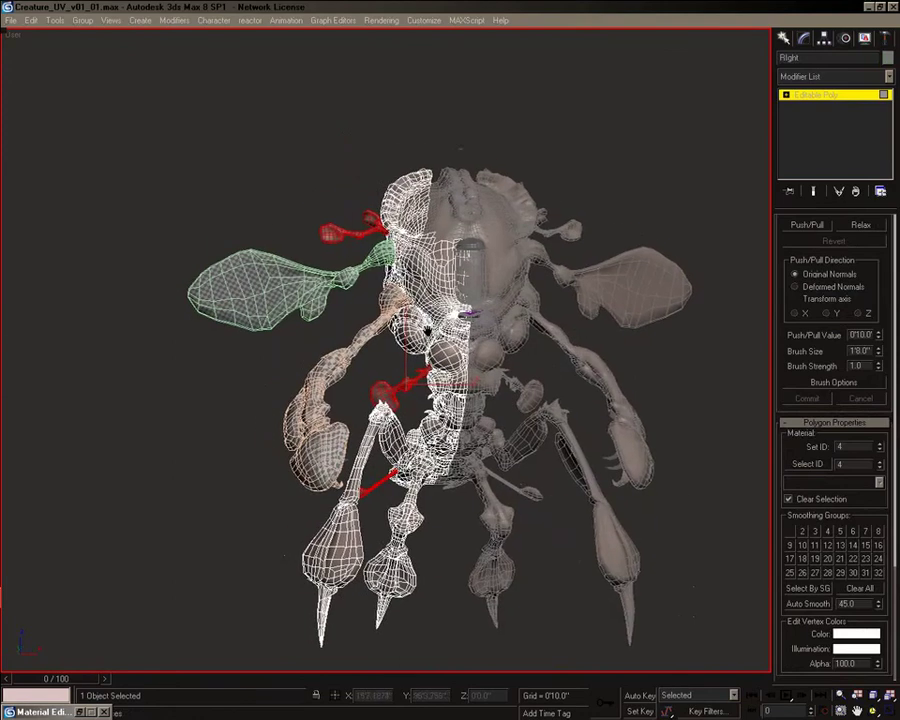
pyautogui.scroll(10, 830, 400)
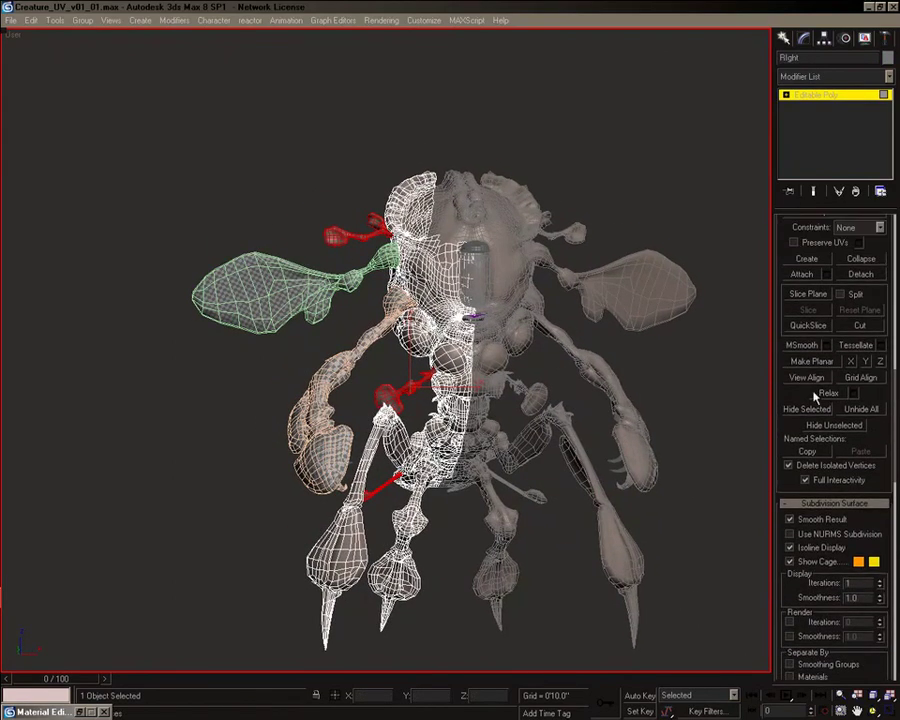
pyautogui.click(861, 274)
pyautogui.click(485, 383)
pyautogui.keyDown('alt'); pyautogui.moveTo(485, 385); pyautogui.dragTo(475, 396, button='middle'); pyautogui.keyUp('alt')
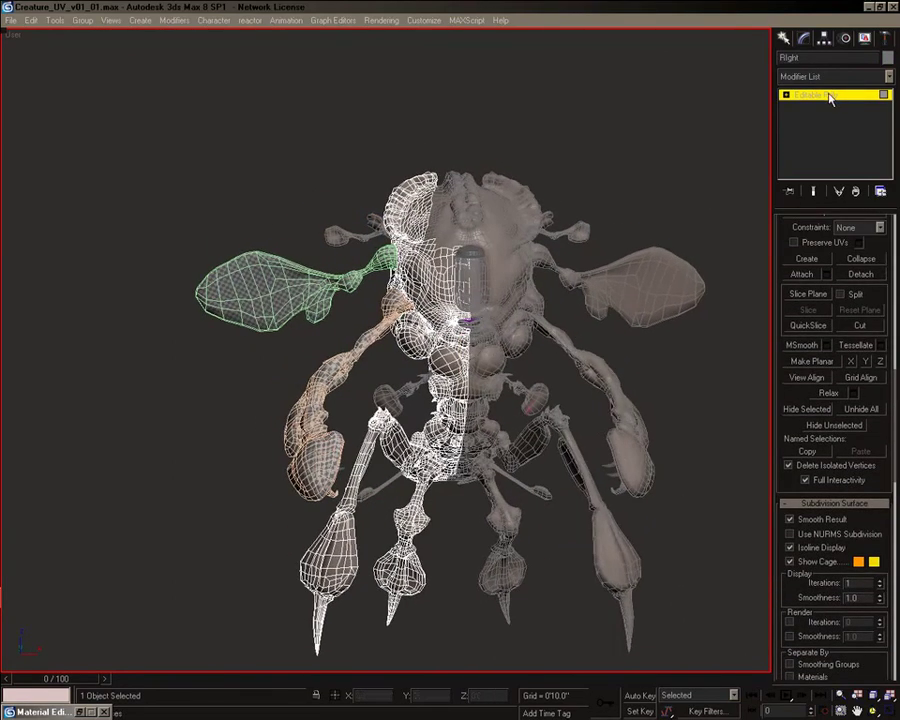
# - Leave polygon level on the body and select the detached appendages object
pyautogui.click(832, 96)
pyautogui.click(338, 237)
pyautogui.moveTo(338, 237); pyautogui.dragTo(368, 268, button='middle')
pyautogui.keyDown('alt'); pyautogui.moveTo(352, 318); pyautogui.dragTo(422, 466, button='middle'); pyautogui.keyUp('alt')
pyautogui.scroll(5, 422, 466)
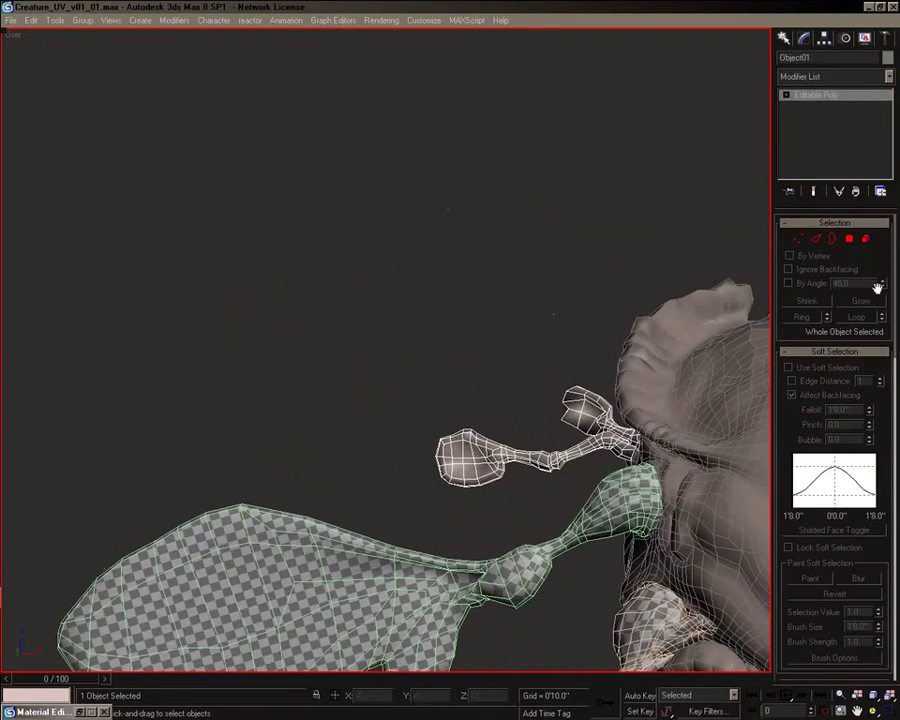
pyautogui.click(848, 240)
pyautogui.moveTo(347, 272); pyautogui.dragTo(484, 387)
pyautogui.moveTo(671, 493); pyautogui.dragTo(669, 488)
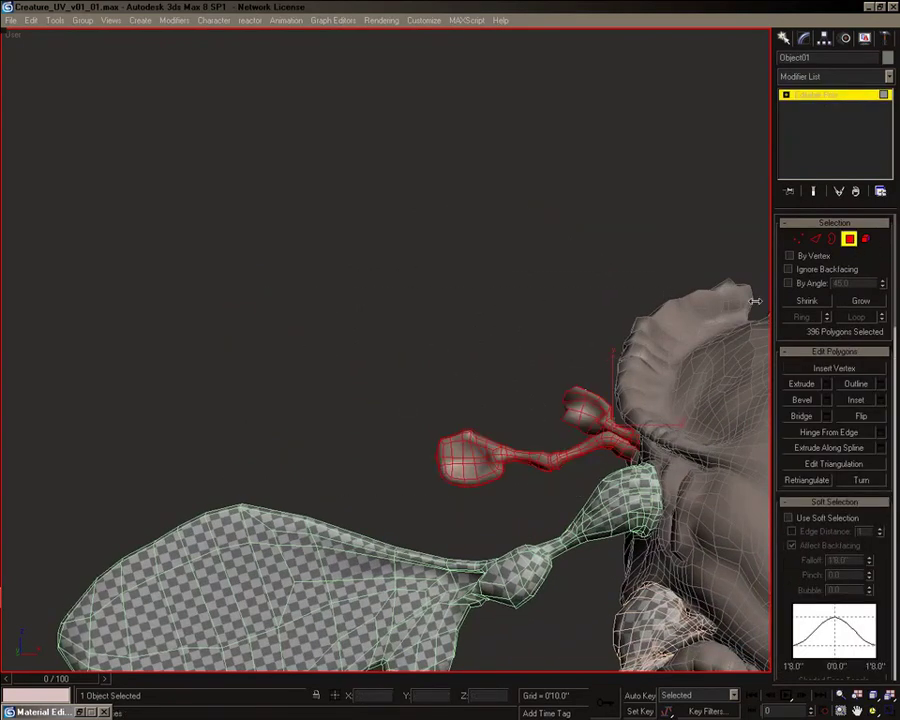
pyautogui.click(866, 241)
pyautogui.click(866, 241)
pyautogui.scroll(-3, 744, 308)
pyautogui.moveTo(744, 308); pyautogui.dragTo(684, 190, button='middle')
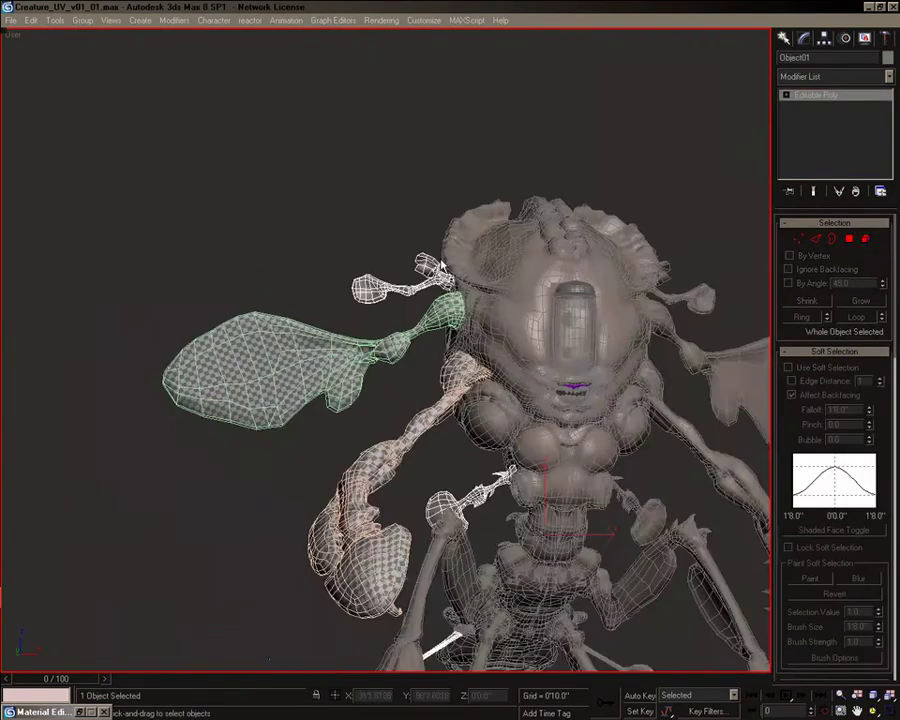
# - Select the small appendage above the wing at element level and apply a planar UVW Map aligned to the view
pyautogui.scroll(3, 684, 190)
pyautogui.click(869, 240)
pyautogui.moveTo(254, 126); pyautogui.dragTo(470, 250)
pyautogui.rightClick(366, 149)
pyautogui.click(403, 254)
pyautogui.keyDown('alt'); pyautogui.moveTo(500, 240); pyautogui.dragTo(574, 267, button='middle'); pyautogui.keyUp('alt')
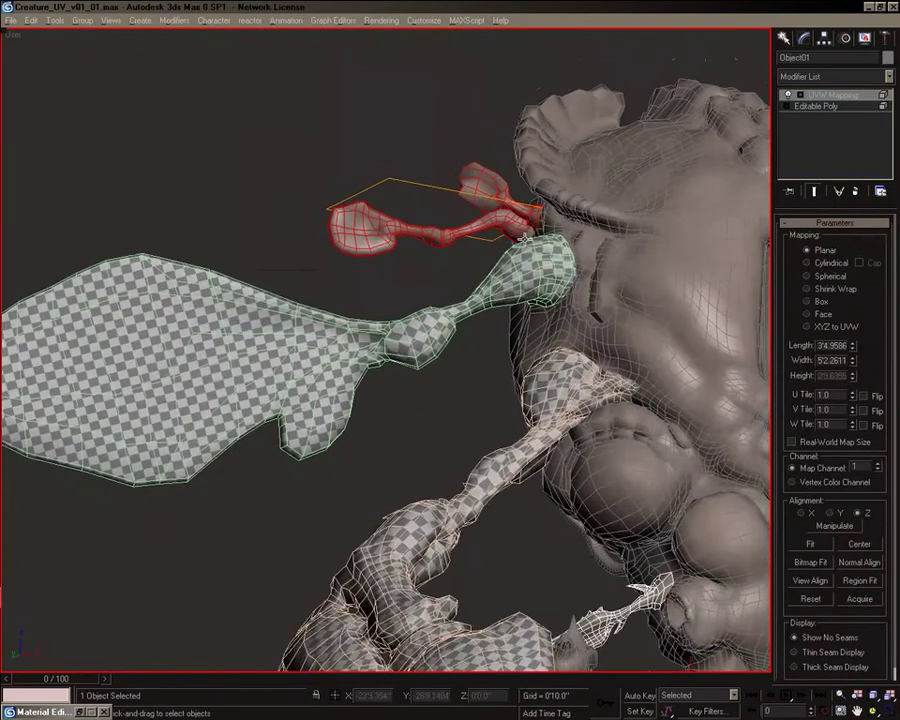
pyautogui.click(810, 582)
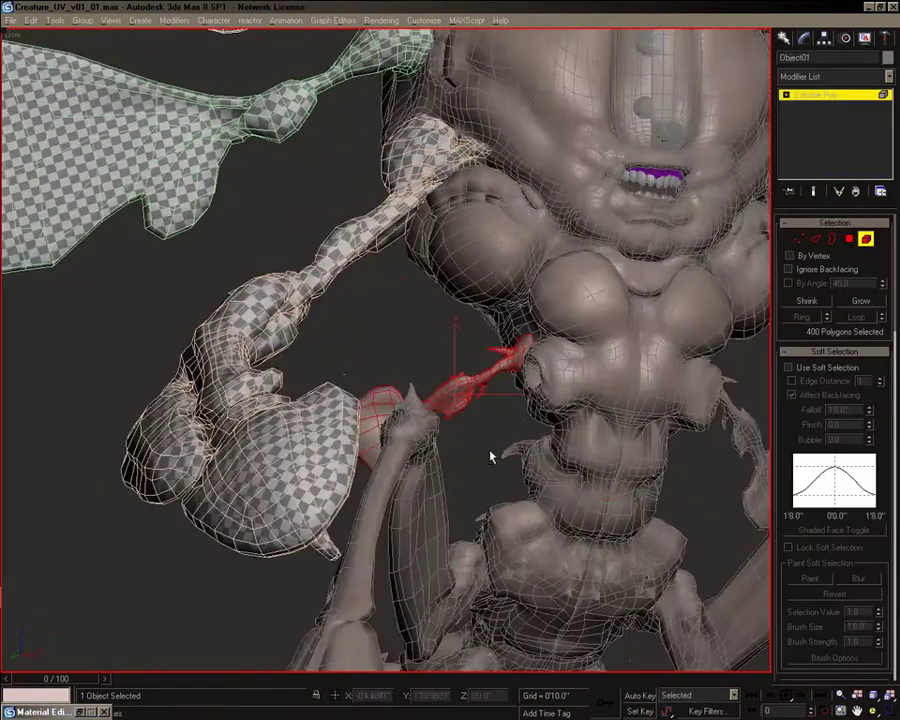
# - Apply a planar UVW Map to the middle appendage element, fit it to the selection, and collapse the modifier stack
pyautogui.moveTo(490, 457)
pyautogui.keyDown('alt'); pyautogui.mouseDown(button='middle')
pyautogui.moveTo(492, 469)
pyautogui.moveTo(488, 445)
pyautogui.mouseUp(button='middle'); pyautogui.keyUp('alt')
pyautogui.rightClick(488, 445)
pyautogui.click(516, 550)
pyautogui.keyDown('alt'); pyautogui.moveTo(512, 538); pyautogui.dragTo(483, 472, button='middle'); pyautogui.keyUp('alt')
pyautogui.rightClick(483, 471)
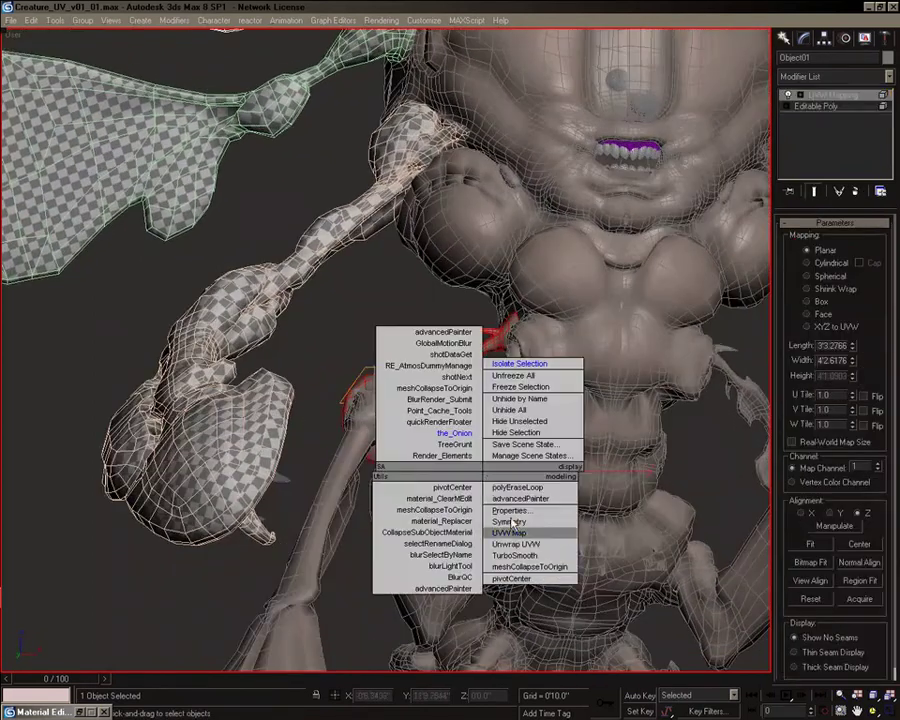
pyautogui.click(811, 546)
pyautogui.rightClick(833, 95)
pyautogui.click(741, 195)
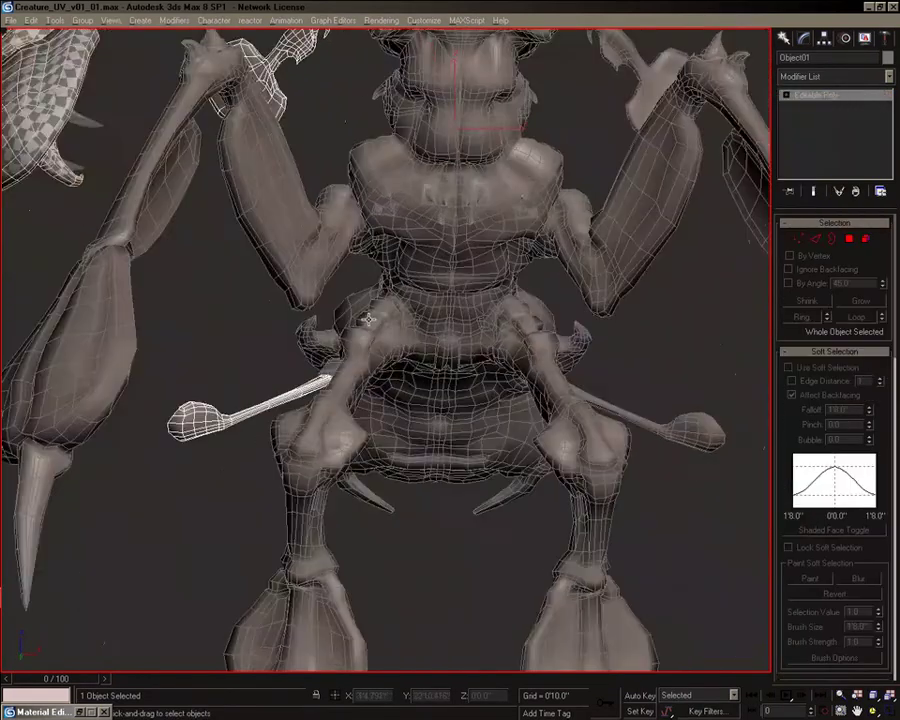
# - Select the thin lower appendage at element level, apply a planar UVW Map to it, and collapse the stack
pyautogui.click(867, 247)
pyautogui.keyDown('alt'); pyautogui.moveTo(368, 376); pyautogui.dragTo(308, 380, button='middle'); pyautogui.keyUp('alt')
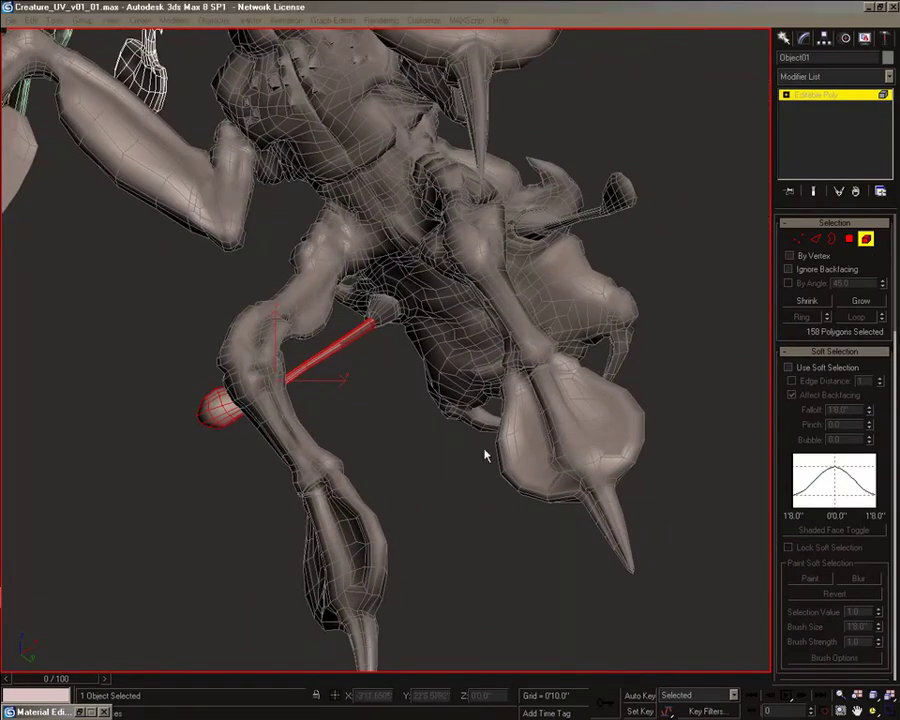
pyautogui.rightClick(325, 455)
pyautogui.click(352, 519)
pyautogui.rightClick(820, 94)
pyautogui.click(741, 208)
# - Export the appendages object as smallarms.obj
pyautogui.scroll(-4, 448, 295)
pyautogui.moveTo(448, 295); pyautogui.dragTo(468, 430, button='middle')
pyautogui.click(11, 20)
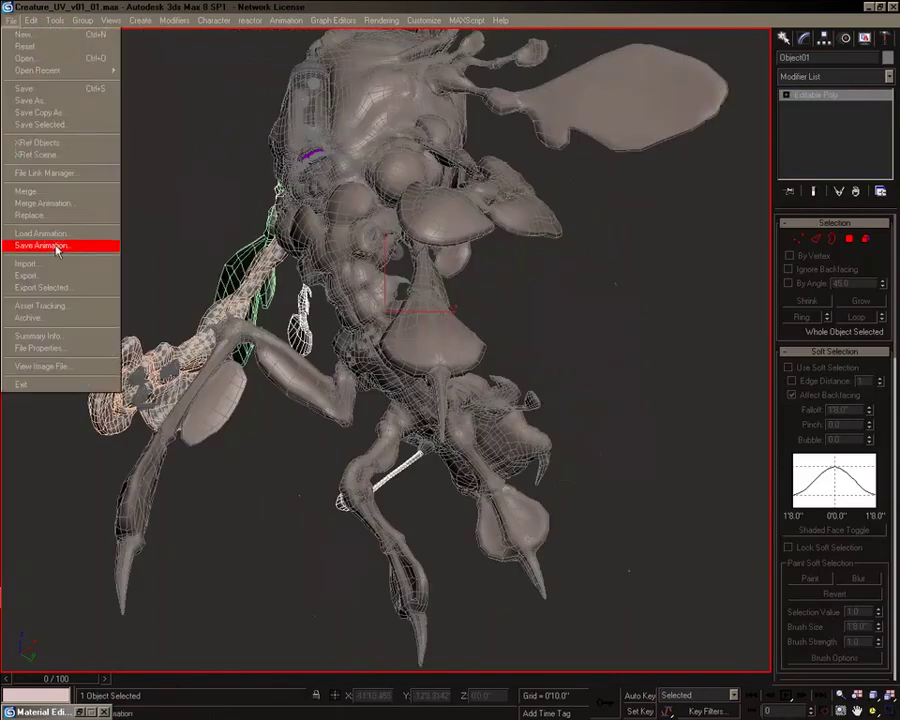
pyautogui.click(62, 274)
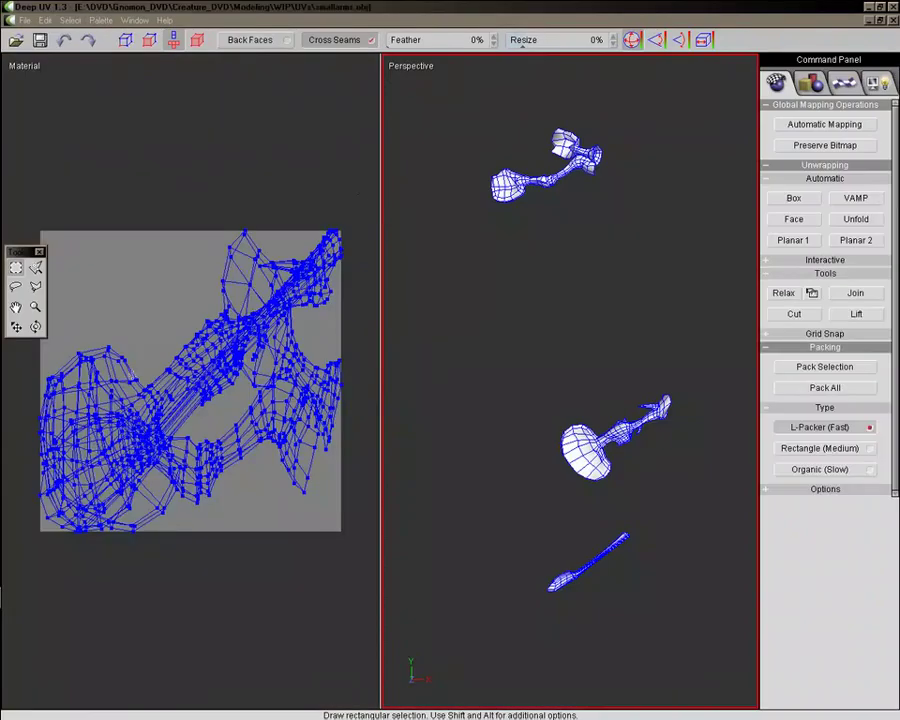
# - Switch to Deep UV, move the middle appendage's UVs above the texture square, then lift and relax them
pyautogui.moveTo(130, 364); pyautogui.dragTo(102, 278)
pyautogui.click(16, 327)
pyautogui.moveTo(174, 380); pyautogui.dragTo(147, 206)
pyautogui.click(855, 316)
pyautogui.click(783, 293)
# - Move the longer upper appendage's UVs below the texture square, then lift and relax them
pyautogui.click(15, 268)
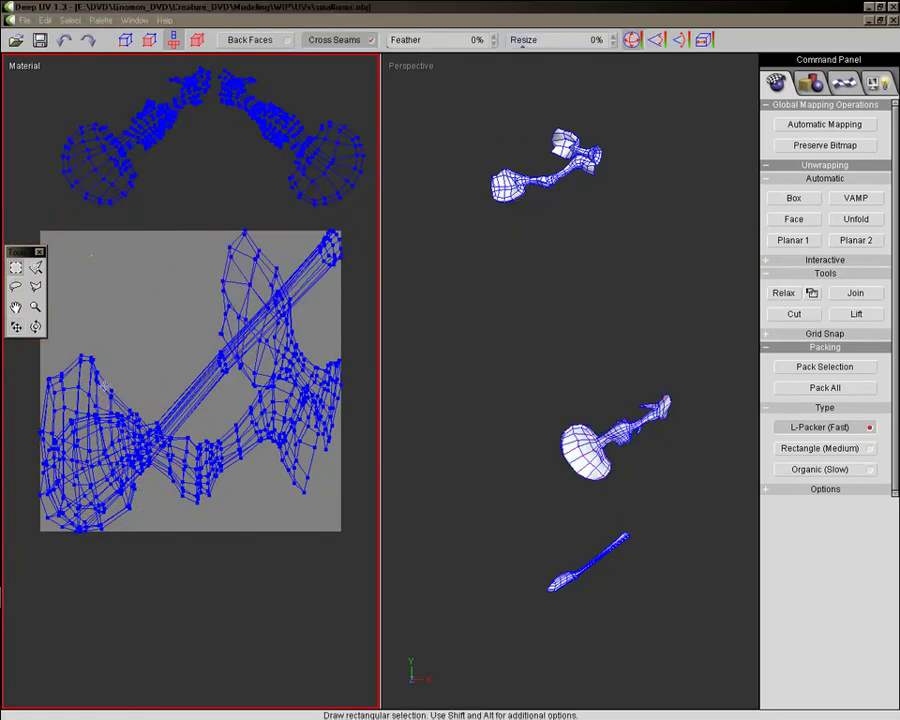
pyautogui.moveTo(111, 394); pyautogui.dragTo(104, 400)
pyautogui.click(16, 327)
pyautogui.moveTo(205, 465); pyautogui.dragTo(207, 631)
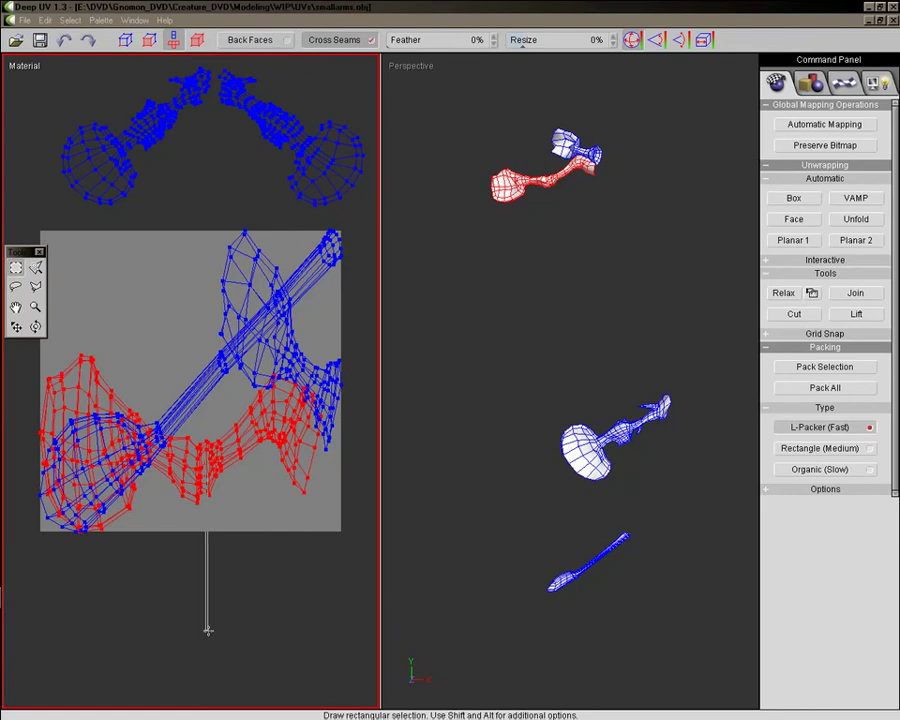
pyautogui.click(16, 326)
pyautogui.moveTo(206, 466); pyautogui.dragTo(217, 644)
pyautogui.moveTo(214, 630); pyautogui.dragTo(228, 390, button='middle')
pyautogui.moveTo(228, 390); pyautogui.dragTo(226, 463)
pyautogui.click(846, 311)
pyautogui.click(785, 293)
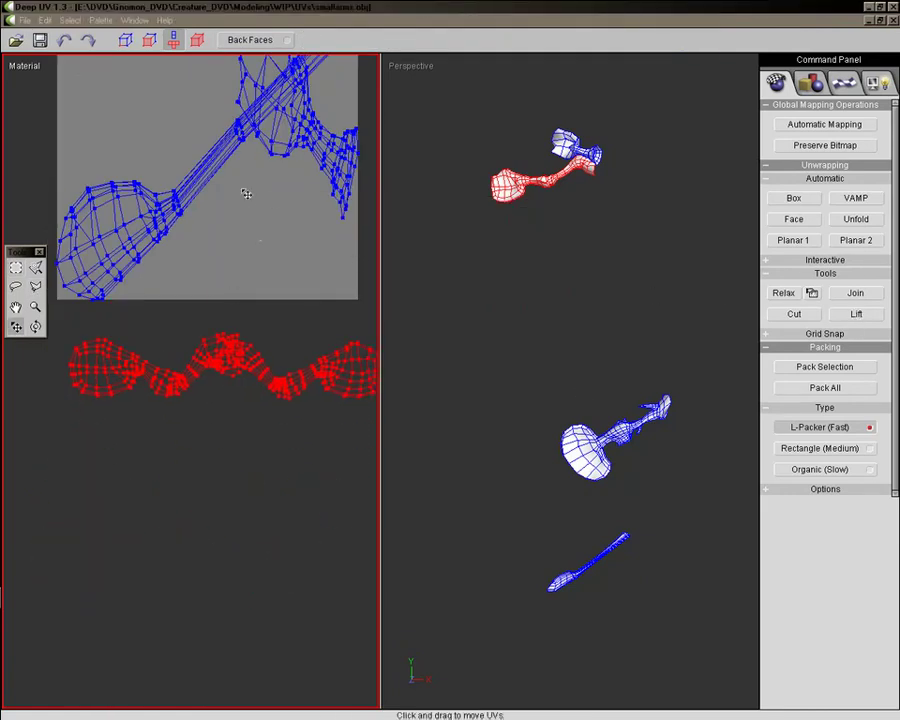
# - Lift the shorter upper appendage's UVs, move them clear of the lower appendage's UVs, and relax them
pyautogui.moveTo(207, 305); pyautogui.dragTo(208, 436, button='middle')
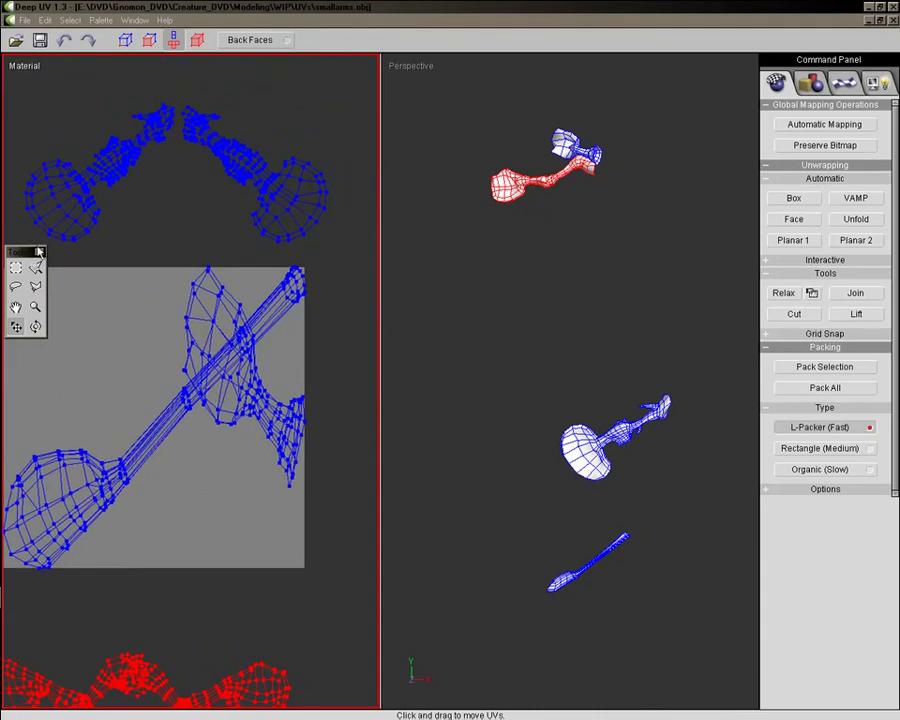
pyautogui.click(16, 268)
pyautogui.moveTo(262, 432); pyautogui.dragTo(300, 465)
pyautogui.click(853, 317)
pyautogui.click(16, 327)
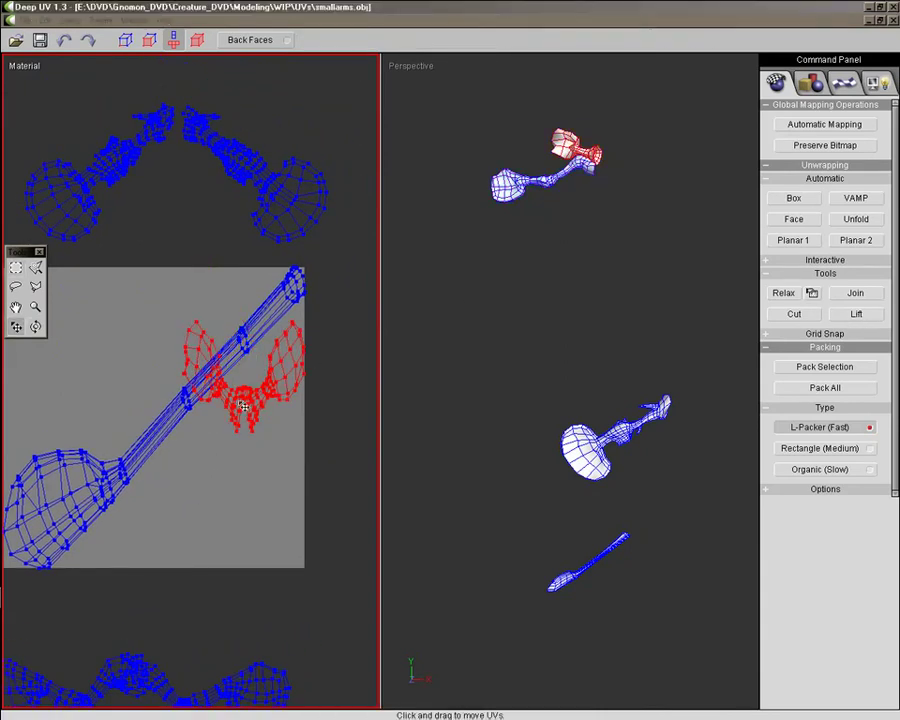
pyautogui.moveTo(219, 398); pyautogui.dragTo(257, 499)
pyautogui.click(797, 297)
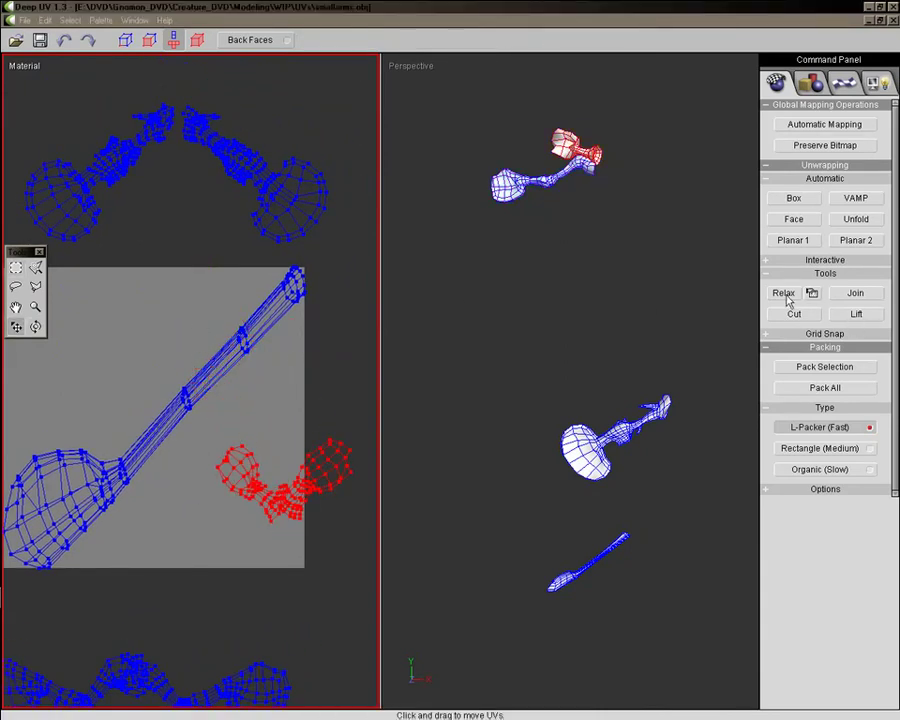
# - Lift the thin lower appendage's UVs, move them up clear of the other shells, and relax them
pyautogui.click(16, 268)
pyautogui.moveTo(101, 432); pyautogui.dragTo(150, 478)
pyautogui.click(853, 315)
pyautogui.click(16, 327)
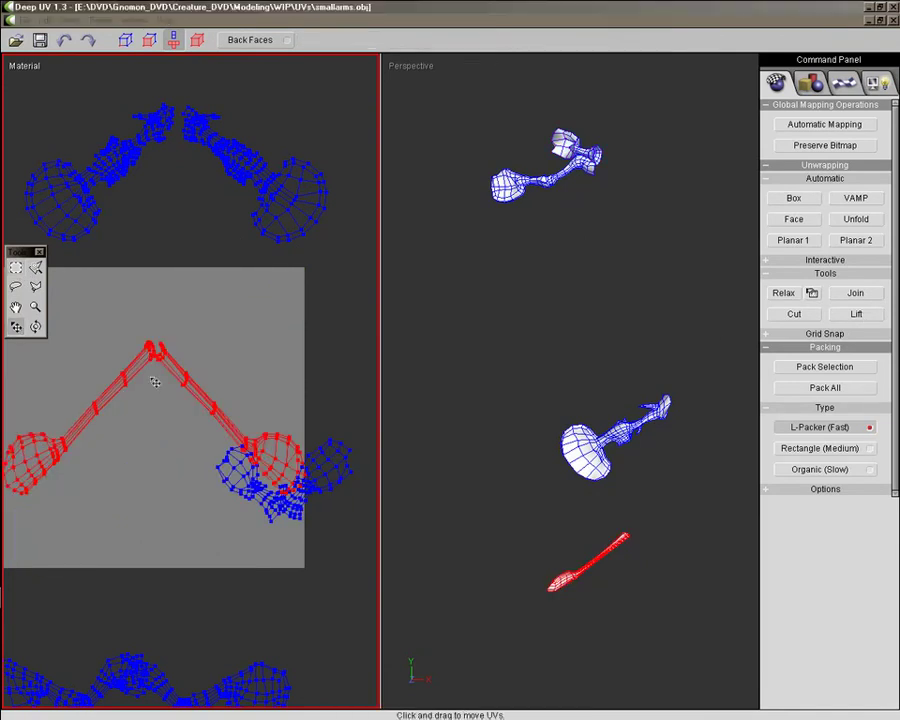
pyautogui.moveTo(107, 367); pyautogui.dragTo(152, 252)
pyautogui.click(783, 293)
# - Save smallarms.obj, switch to 3ds Max, and import the remapped file
pyautogui.click(20, 19)
pyautogui.click(62, 66)
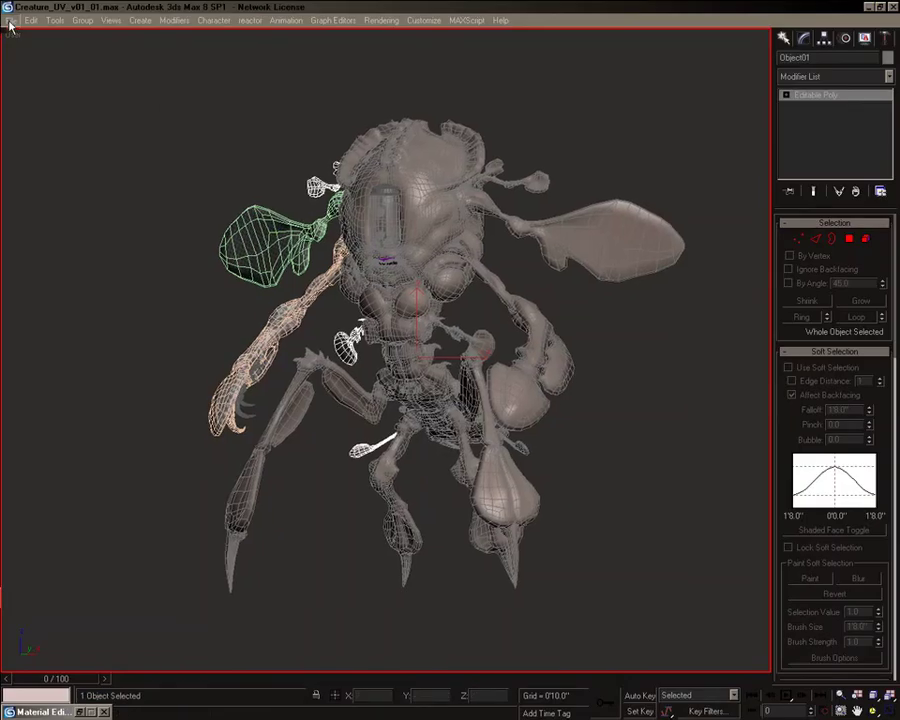
pyautogui.click(12, 20)
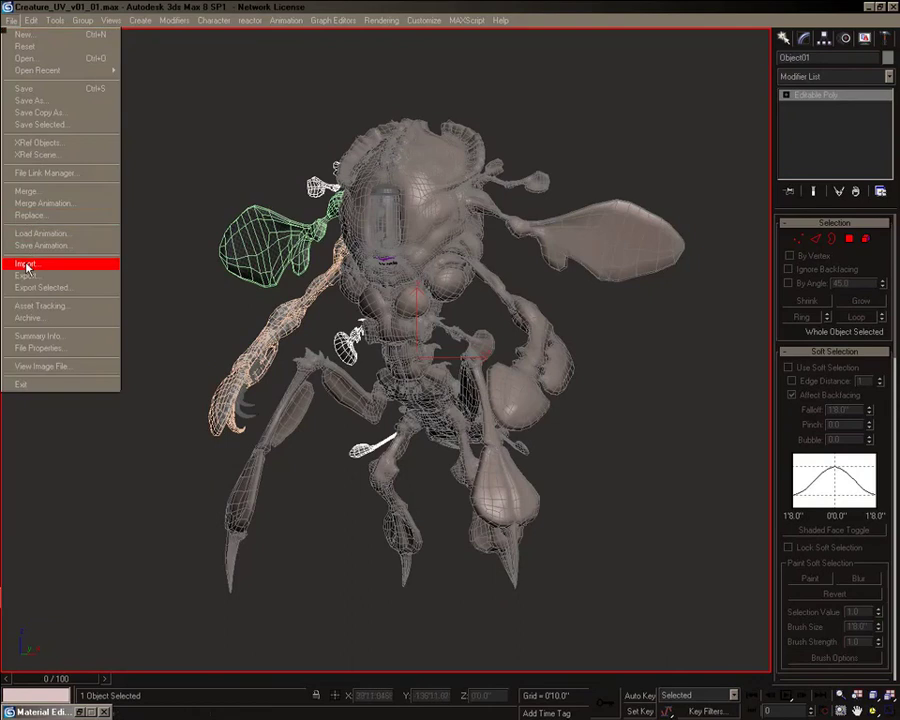
pyautogui.click(27, 267)
pyautogui.doubleClick(35, 91)
pyautogui.doubleClick(355, 349)
# - Isolate the imported appendages mesh in the viewport
pyautogui.scroll(1, 260, 372)
pyautogui.moveTo(252, 373); pyautogui.dragTo(185, 369, button='middle')
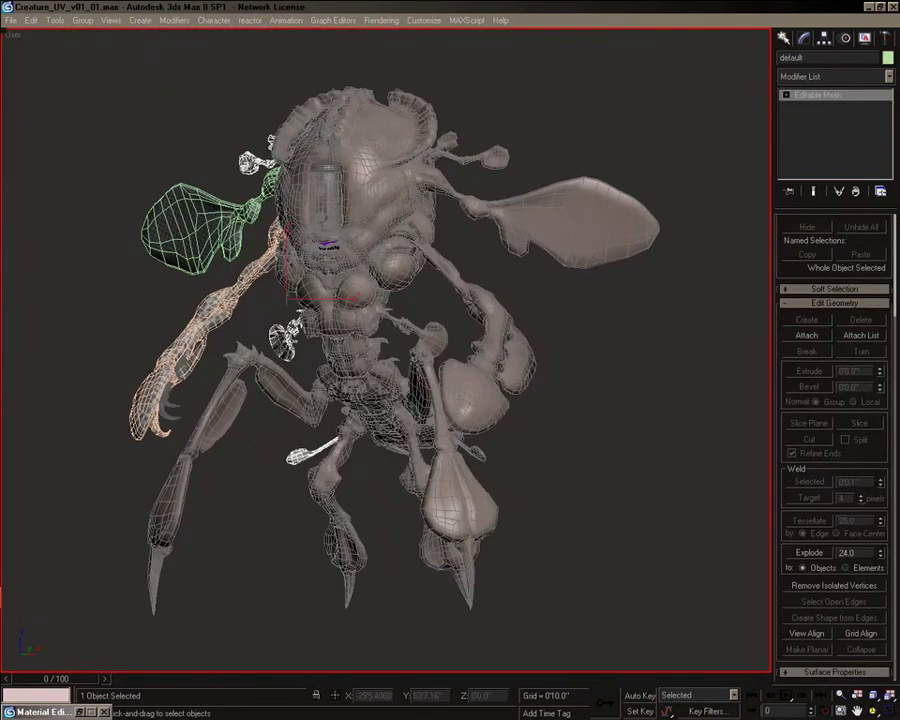
pyautogui.rightClick(300, 322)
pyautogui.click(322, 220)
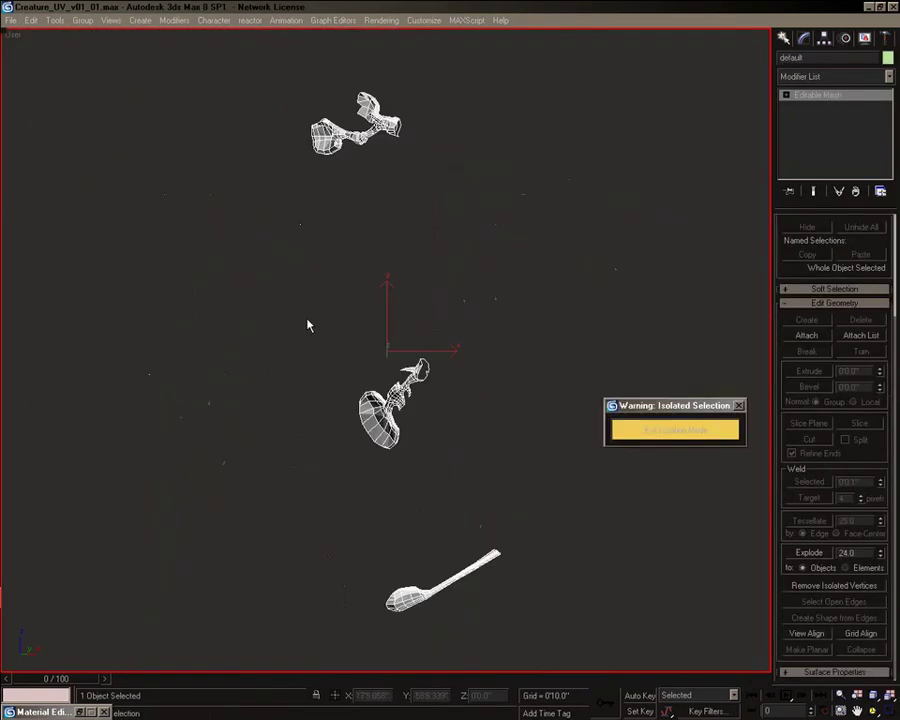
pyautogui.keyDown('alt'); pyautogui.moveTo(308, 325); pyautogui.dragTo(338, 324, button='middle'); pyautogui.keyUp('alt')
# - Select all elements of the imported mesh, assign them one smoothing group, and leave element level
pyautogui.moveTo(818, 217); pyautogui.dragTo(776, 340)
pyautogui.click(866, 242)
pyautogui.hotkey('ctrl', 'a')
pyautogui.moveTo(776, 628); pyautogui.dragTo(773, 528)
pyautogui.click(789, 526)
pyautogui.keyDown('alt'); pyautogui.moveTo(500, 262); pyautogui.dragTo(454, 189, button='middle'); pyautogui.keyUp('alt')
pyautogui.press('5')
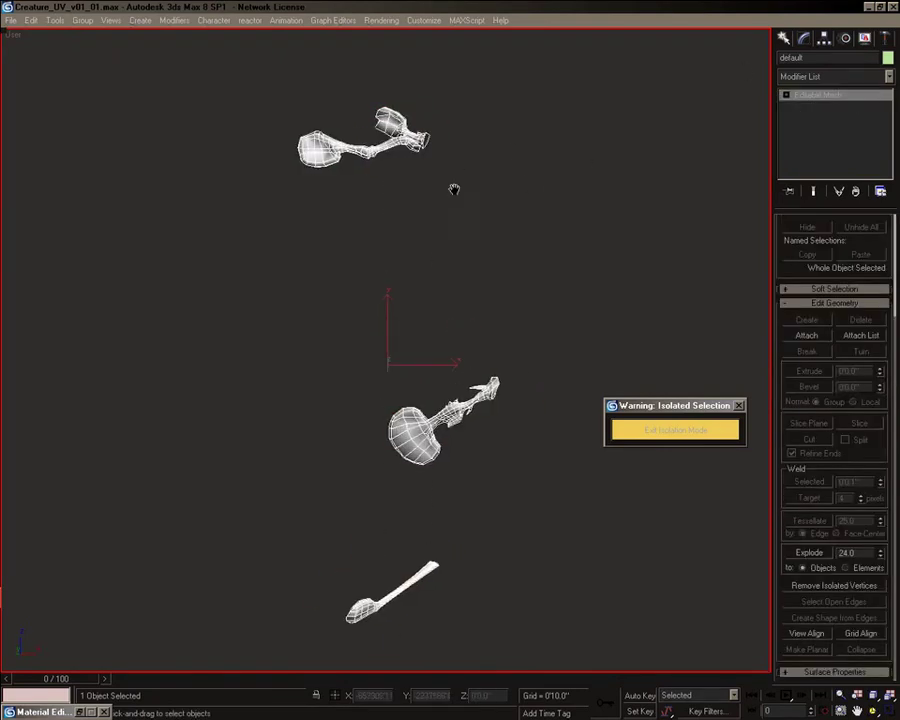
# - Apply Unwrap UVW to the mesh, open its UV editor maximized, and hide the checker background
pyautogui.rightClick(484, 189)
pyautogui.click(518, 264)
pyautogui.click(830, 382)
pyautogui.doubleClick(255, 72)
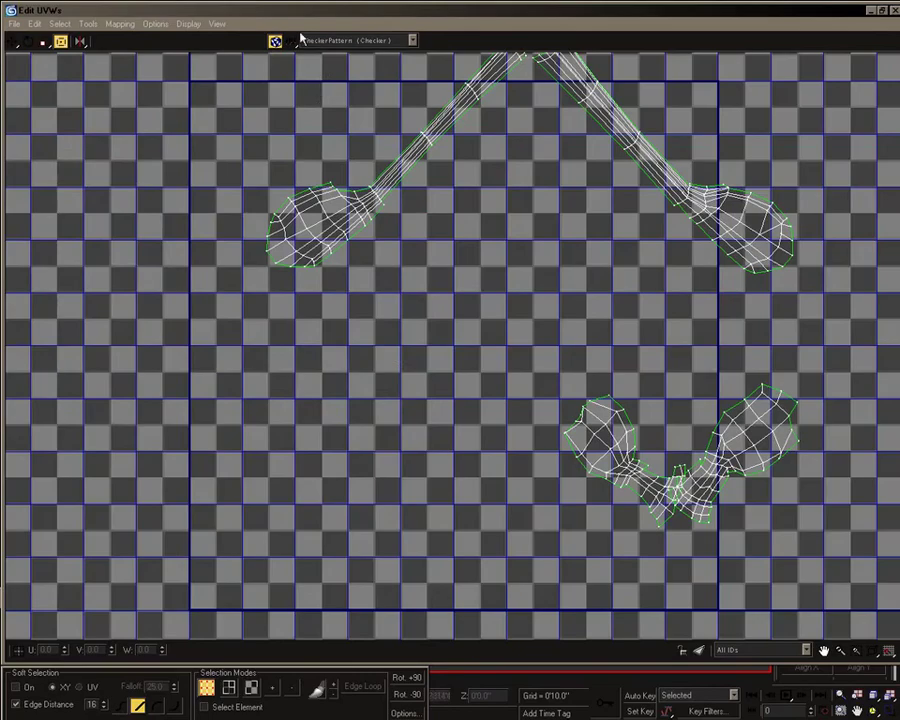
pyautogui.click(275, 42)
# - Move vertices of the short V-shaped shell's right half sideways to separate it from the overlapping left half
pyautogui.moveTo(676, 478); pyautogui.dragTo(354, 373, button='middle')
pyautogui.scroll(3, 354, 373)
pyautogui.moveTo(411, 145); pyautogui.dragTo(412, 145)
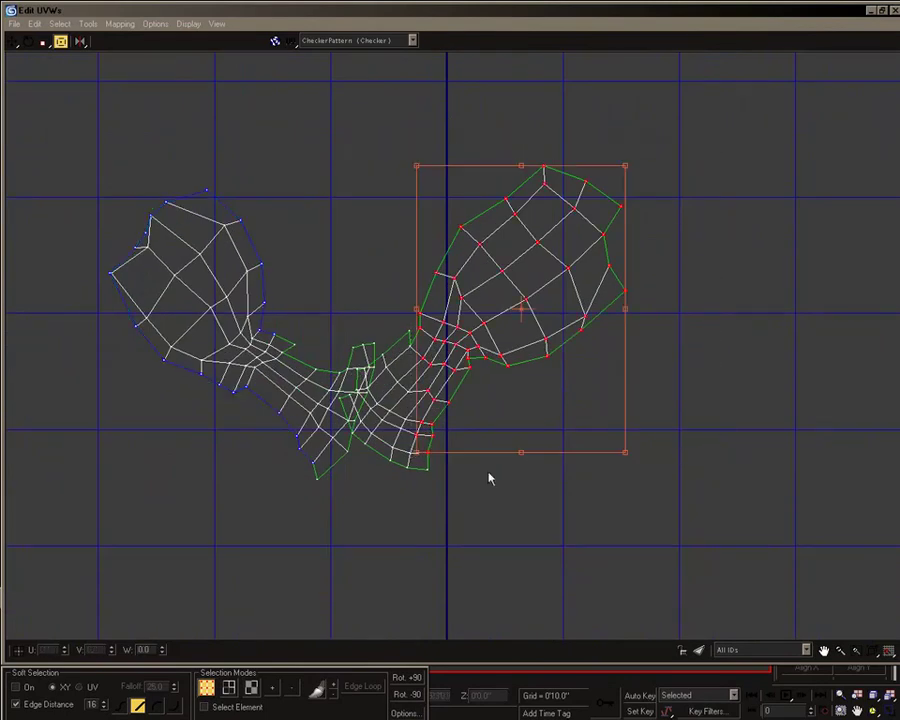
pyautogui.moveTo(408, 413); pyautogui.dragTo(480, 410)
pyautogui.moveTo(341, 398); pyautogui.dragTo(410, 408)
# - Pull the folded spike's UV vertices out of the middle appendage's right-hand shell, beyond its lower edge
pyautogui.moveTo(641, 332); pyautogui.dragTo(639, 388, button='middle')
pyautogui.scroll(-5, 414, 406)
pyautogui.scroll(4, 287, 396)
pyautogui.moveTo(382, 303); pyautogui.dragTo(382, 528, button='middle')
pyautogui.scroll(5, 266, 304)
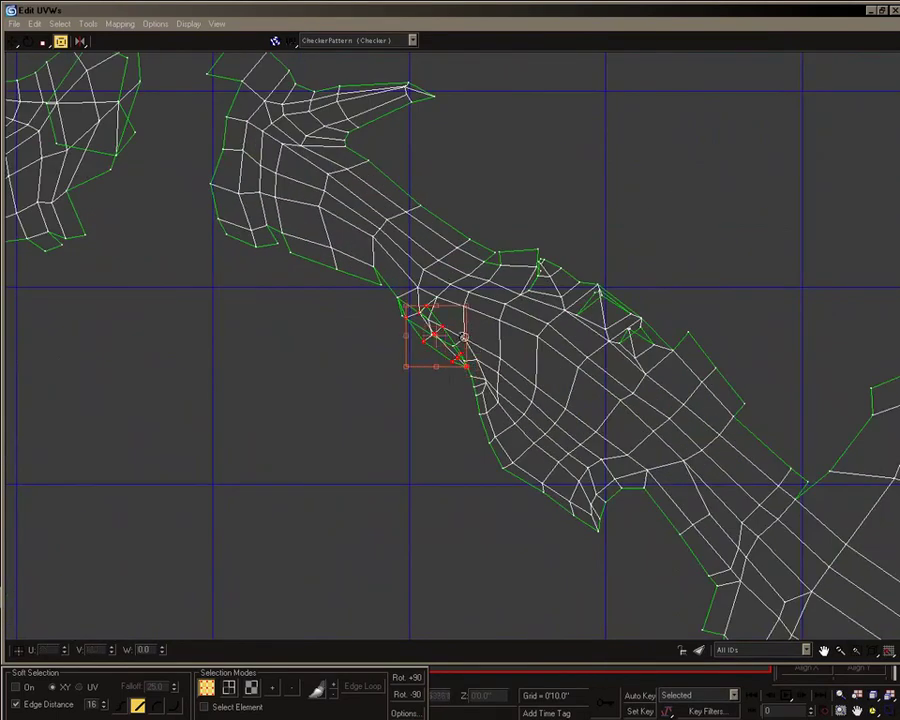
pyautogui.click(422, 345)
pyautogui.scroll(1, 422, 345)
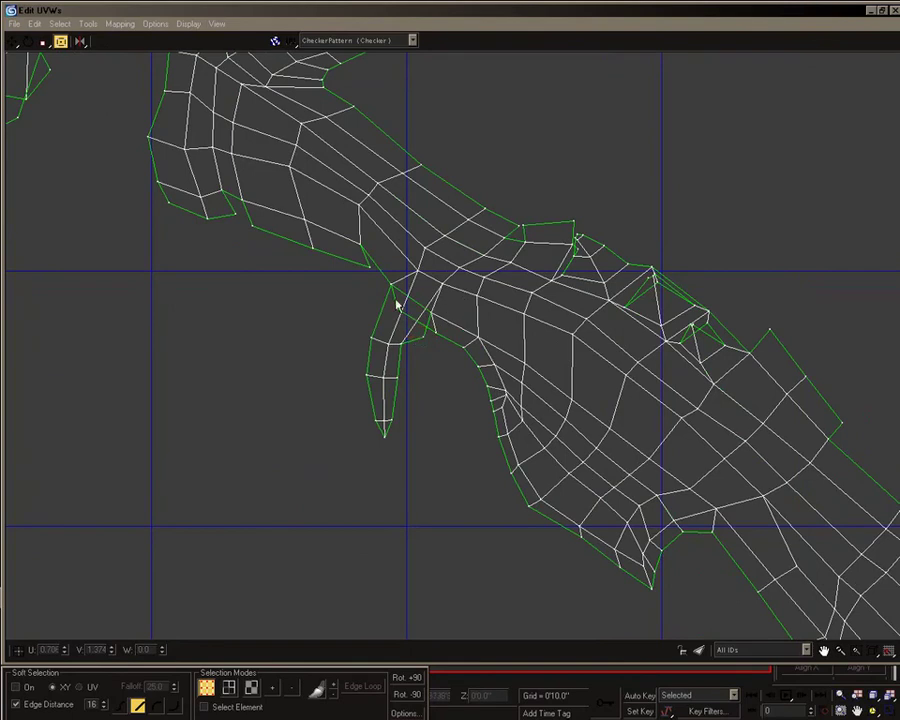
# - Reposition the vertices around the pulled-out spike's base to open up the overlapping faces
pyautogui.moveTo(415, 322); pyautogui.dragTo(377, 361, button='middle')
pyautogui.moveTo(335, 311); pyautogui.dragTo(322, 311)
pyautogui.moveTo(396, 361); pyautogui.dragTo(406, 385, button='middle')
pyautogui.moveTo(400, 377); pyautogui.dragTo(409, 379)
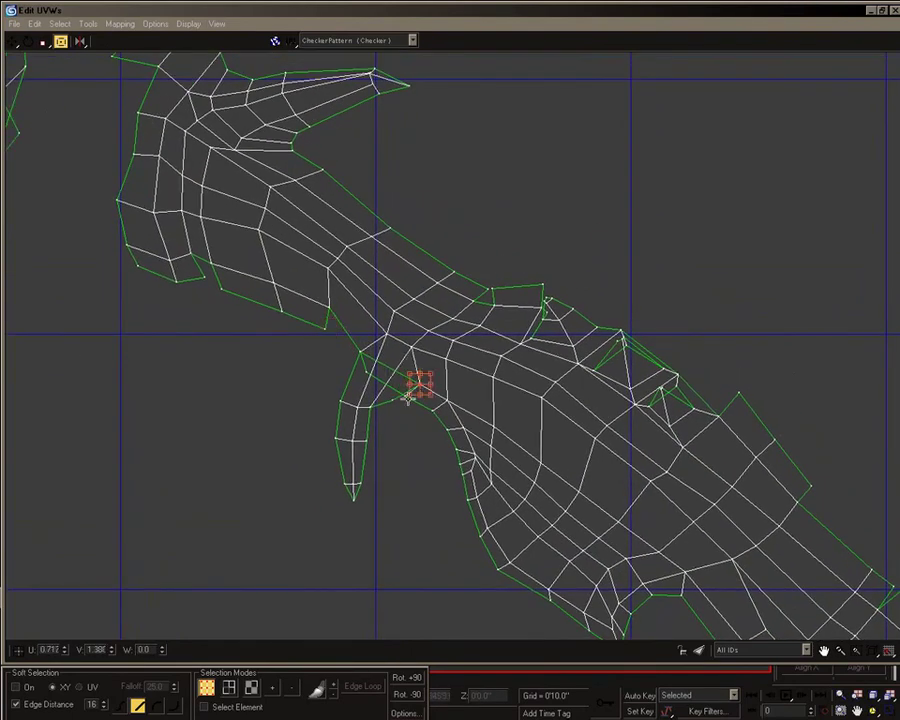
pyautogui.scroll(1, 342, 361)
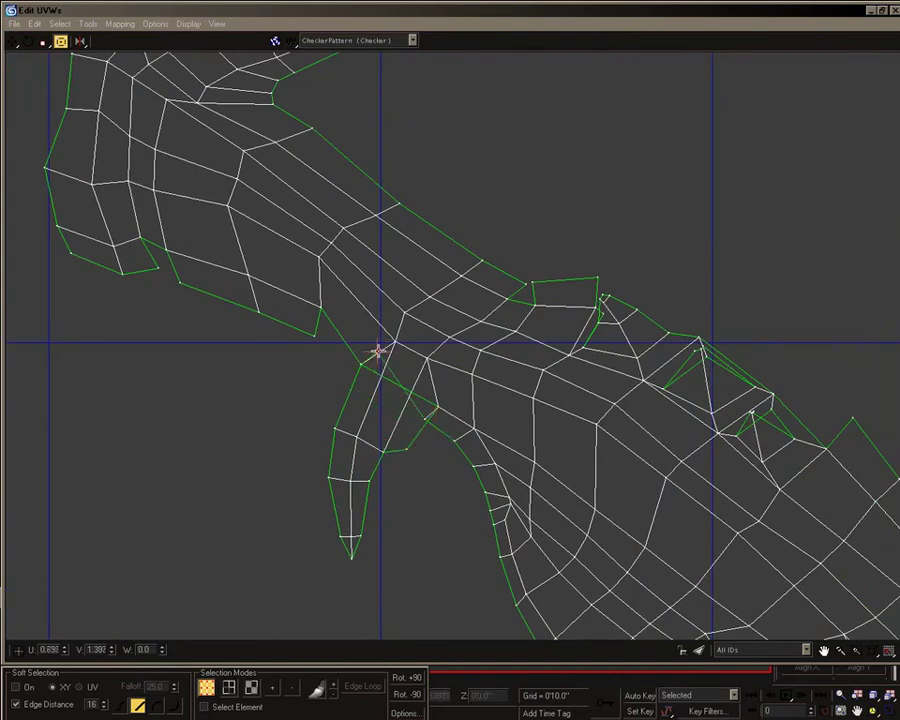
pyautogui.moveTo(375, 383); pyautogui.dragTo(326, 371, button='middle')
pyautogui.moveTo(346, 548); pyautogui.dragTo(361, 571, button='middle')
pyautogui.moveTo(361, 353); pyautogui.dragTo(346, 343)
pyautogui.moveTo(347, 343); pyautogui.dragTo(304, 364, button='middle')
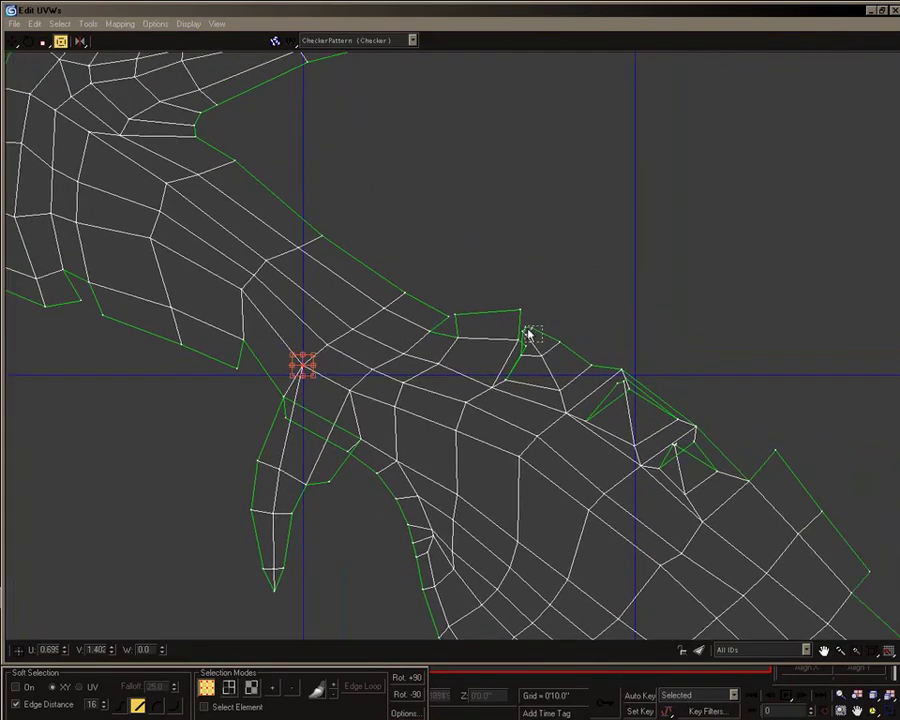
# - Untangle the small bumps along the right-hand shell's upper edge by moving their overlapping vertices apart
pyautogui.click(588, 317)
pyautogui.moveTo(630, 383); pyautogui.dragTo(433, 331, button='middle')
pyautogui.scroll(2, 434, 342)
pyautogui.moveTo(426, 320); pyautogui.dragTo(445, 343)
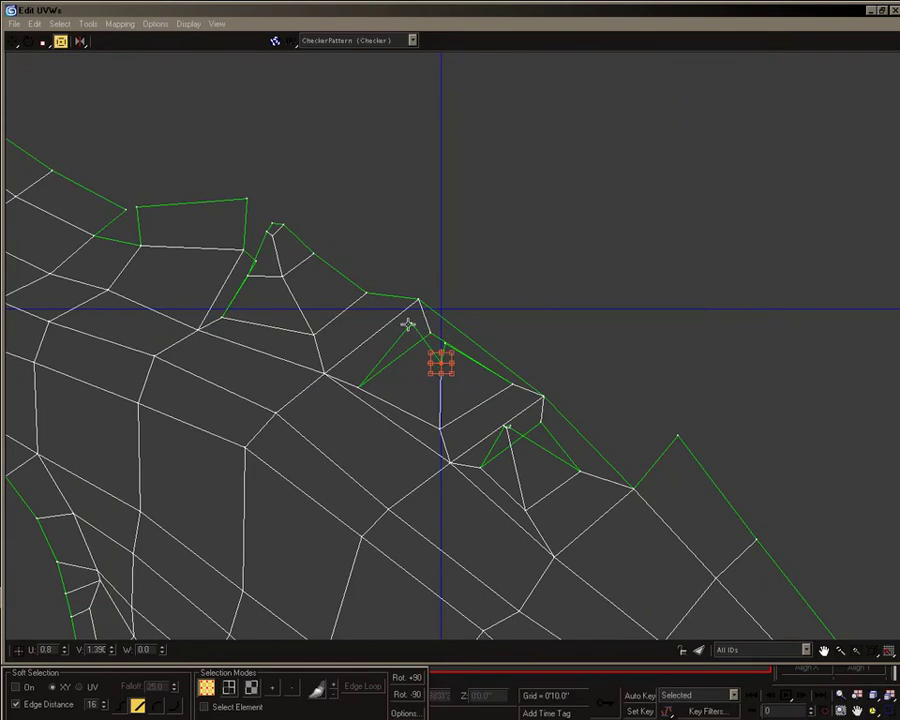
pyautogui.moveTo(504, 427); pyautogui.dragTo(518, 473)
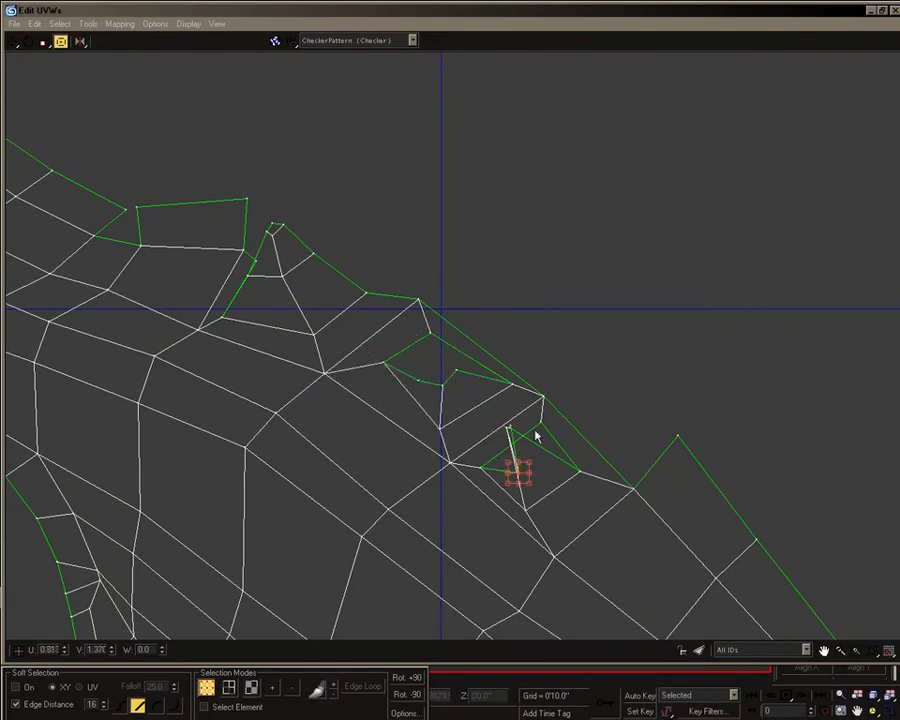
pyautogui.moveTo(507, 427); pyautogui.dragTo(542, 466)
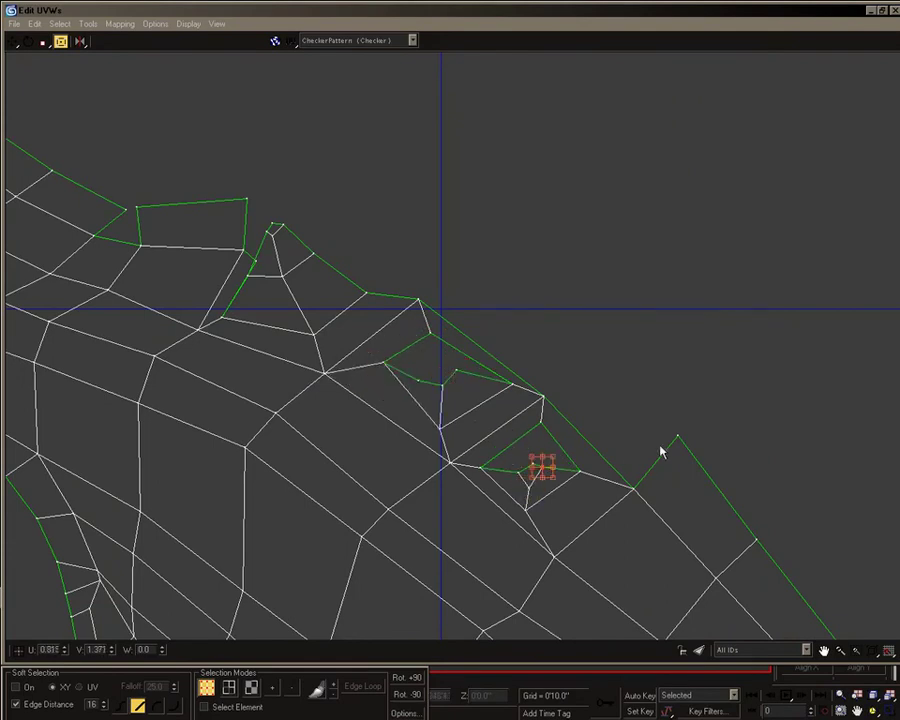
pyautogui.scroll(-3, 661, 452)
pyautogui.moveTo(607, 470); pyautogui.dragTo(536, 444, button='middle')
pyautogui.moveTo(640, 610); pyautogui.dragTo(361, 380, button='middle')
pyautogui.moveTo(303, 372); pyautogui.dragTo(291, 368)
pyautogui.moveTo(253, 316); pyautogui.dragTo(247, 312)
pyautogui.moveTo(614, 416); pyautogui.dragTo(488, 311, button='middle')
# - Move the overlapping faces at the left-hand shell's narrow end across the gap to the right-hand shell's end
pyautogui.scroll(-5, 488, 311)
pyautogui.moveTo(102, 95); pyautogui.dragTo(323, 333, button='middle')
pyautogui.scroll(3, 323, 333)
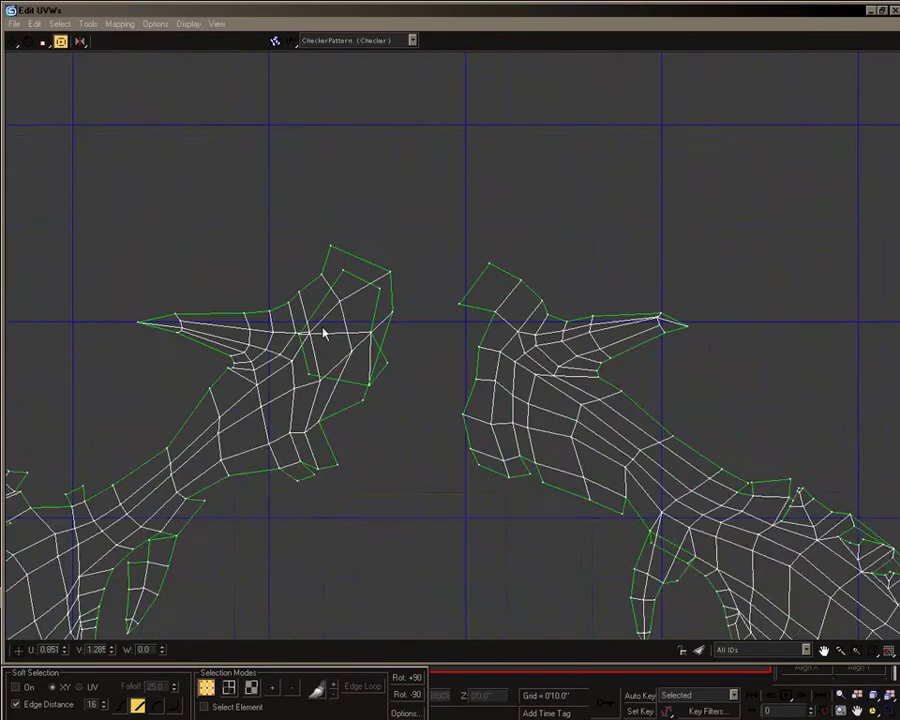
pyautogui.scroll(2, 323, 333)
pyautogui.moveTo(400, 338); pyautogui.dragTo(508, 342)
pyautogui.moveTo(358, 254); pyautogui.dragTo(484, 291)
pyautogui.moveTo(305, 389); pyautogui.dragTo(447, 436)
pyautogui.moveTo(407, 374); pyautogui.dragTo(430, 360)
pyautogui.moveTo(383, 404); pyautogui.dragTo(526, 357)
# - Join the moved faces to the right-hand shell's narrow end with Target Weld and adjust their outer vertices
pyautogui.click(478, 375)
pyautogui.rightClick(481, 376)
pyautogui.click(508, 451)
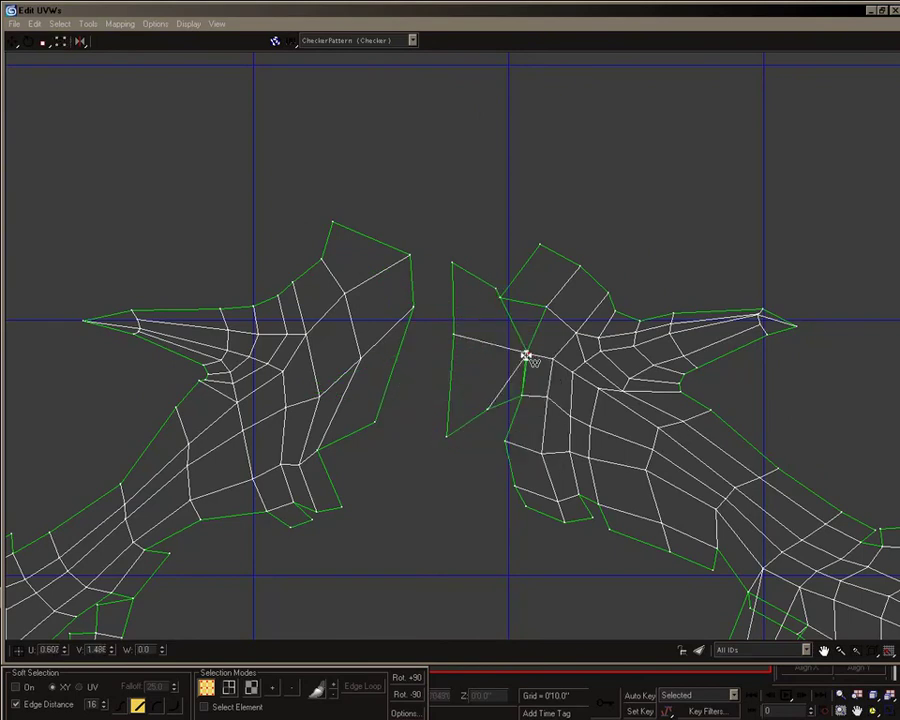
pyautogui.moveTo(452, 337); pyautogui.dragTo(475, 339)
pyautogui.moveTo(445, 435); pyautogui.dragTo(463, 405)
pyautogui.rightClick(454, 411)
# - Select the outermost bump fragment on the left-hand shell's upper edge and move it to the right-hand shell's bumpy edge
pyautogui.moveTo(380, 449); pyautogui.dragTo(823, 140, button='middle')
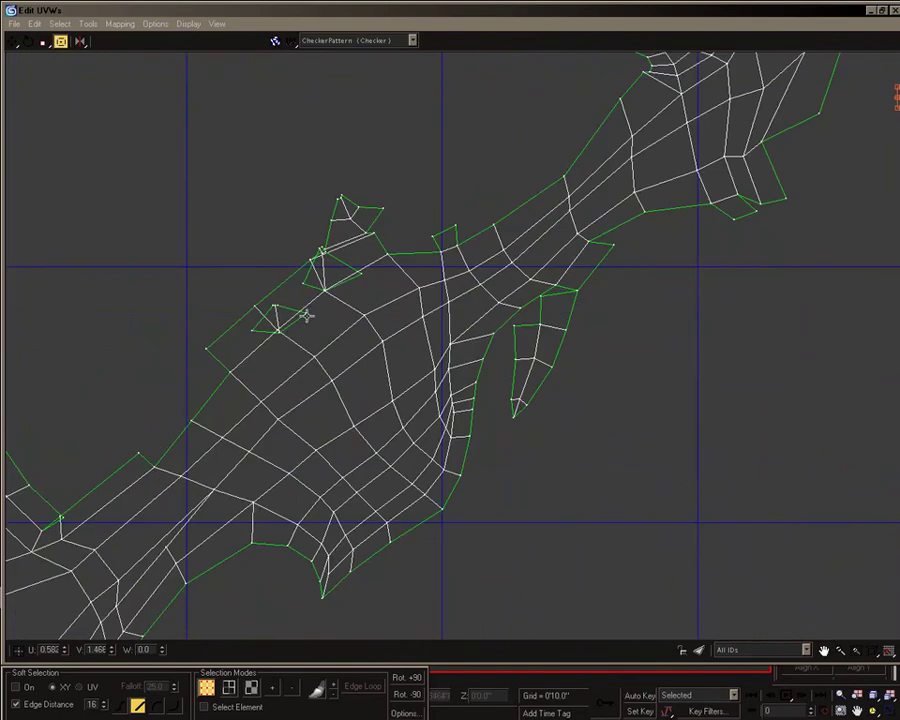
pyautogui.moveTo(288, 315); pyautogui.dragTo(244, 292)
pyautogui.keyDown('ctrl'); pyautogui.moveTo(235, 280); pyautogui.dragTo(253, 296); pyautogui.keyUp('ctrl')
pyautogui.scroll(3, 277, 358)
pyautogui.moveTo(266, 340)
pyautogui.keyDown('ctrl'); pyautogui.mouseDown()
pyautogui.moveTo(284, 296)
pyautogui.moveTo(462, 333)
pyautogui.moveTo(736, 459)
pyautogui.mouseUp(); pyautogui.keyUp('ctrl')
pyautogui.moveTo(790, 476); pyautogui.dragTo(366, 317, button='middle')
pyautogui.scroll(-5, 366, 317)
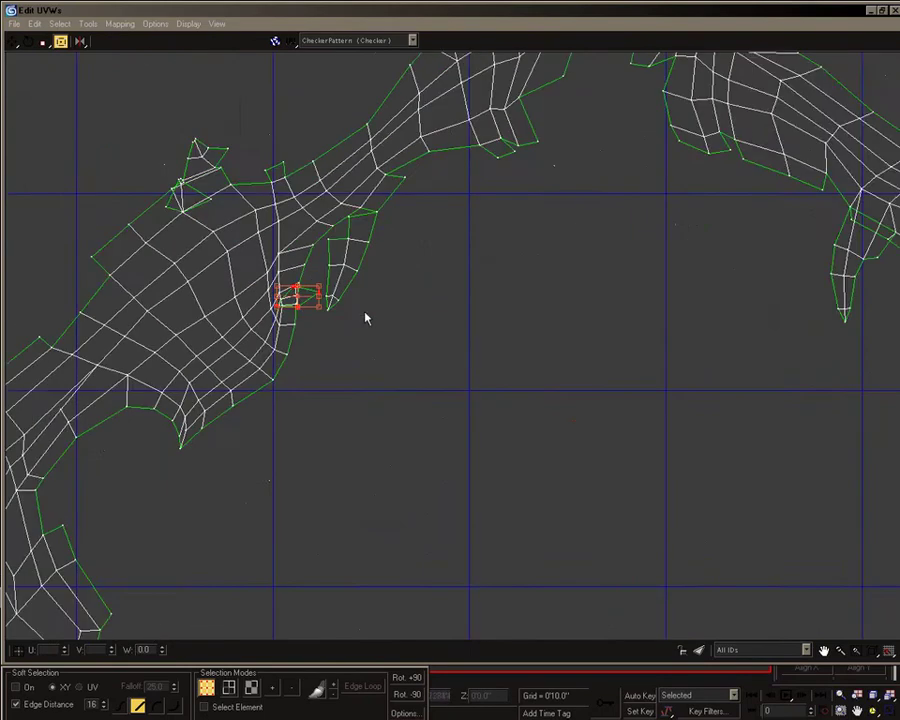
pyautogui.moveTo(346, 311); pyautogui.dragTo(734, 281)
pyautogui.moveTo(748, 229); pyautogui.dragTo(718, 279)
# - Rotate the middle appendage's right-hand UV shell so its wide end lies beside the left-hand shell's narrow end
pyautogui.rightClick(690, 224)
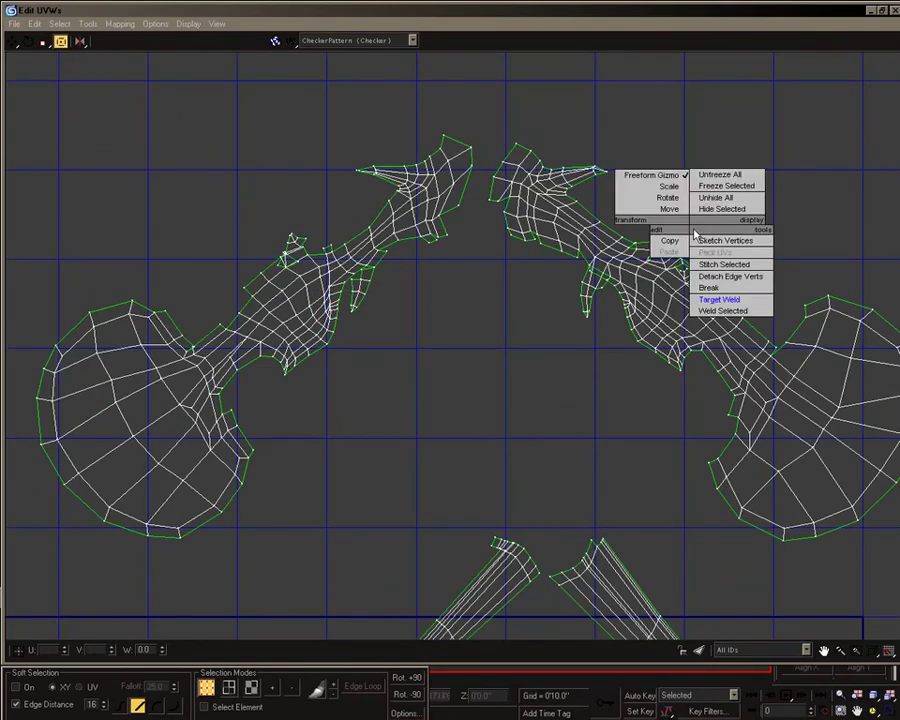
pyautogui.click(717, 299)
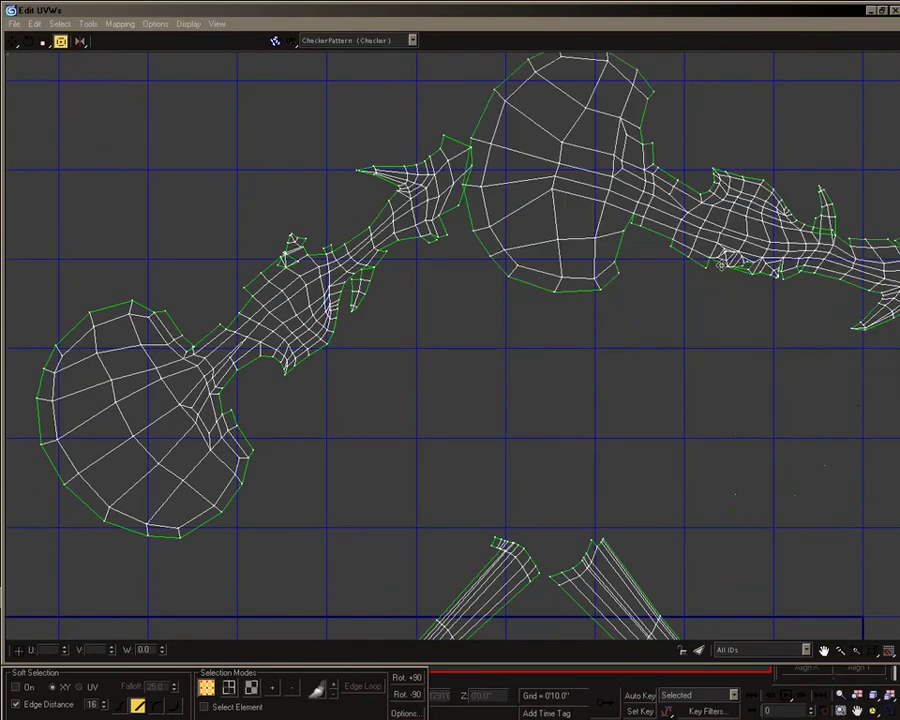
pyautogui.moveTo(559, 242); pyautogui.dragTo(597, 378, button='middle')
# - Select the small overlapping fragment below the bump on the left-hand shell's upper edge and move it over to the right-hand shell
pyautogui.scroll(4, 317, 406)
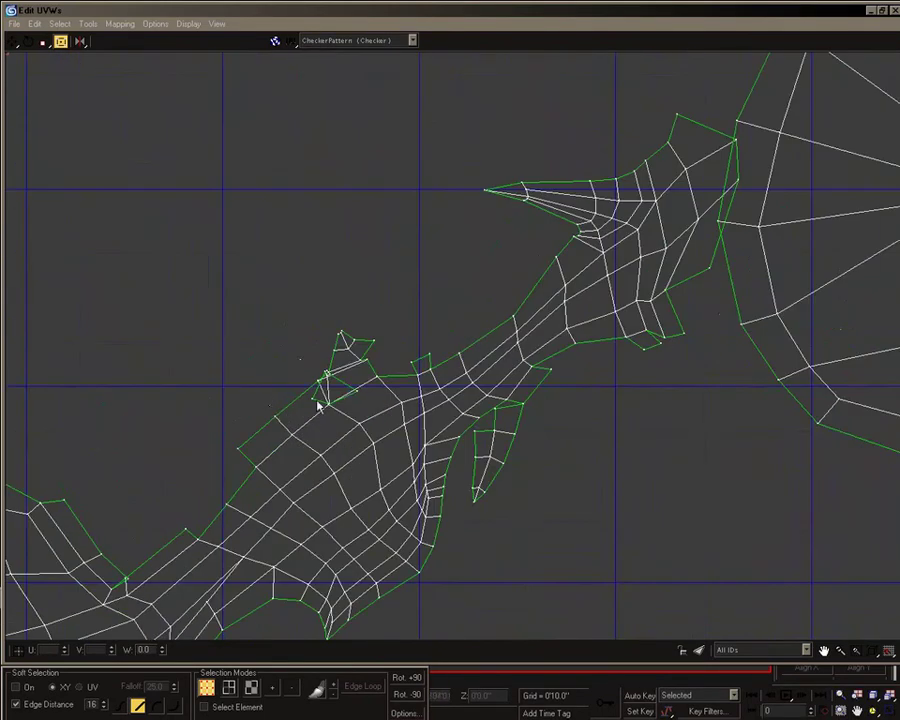
pyautogui.scroll(9, 335, 388)
pyautogui.keyDown('ctrl'); pyautogui.moveTo(262, 157); pyautogui.dragTo(258, 167); pyautogui.keyUp('ctrl')
pyautogui.moveTo(277, 170)
pyautogui.mouseDown()
pyautogui.moveTo(254, 157)
pyautogui.moveTo(268, 175)
pyautogui.mouseUp()
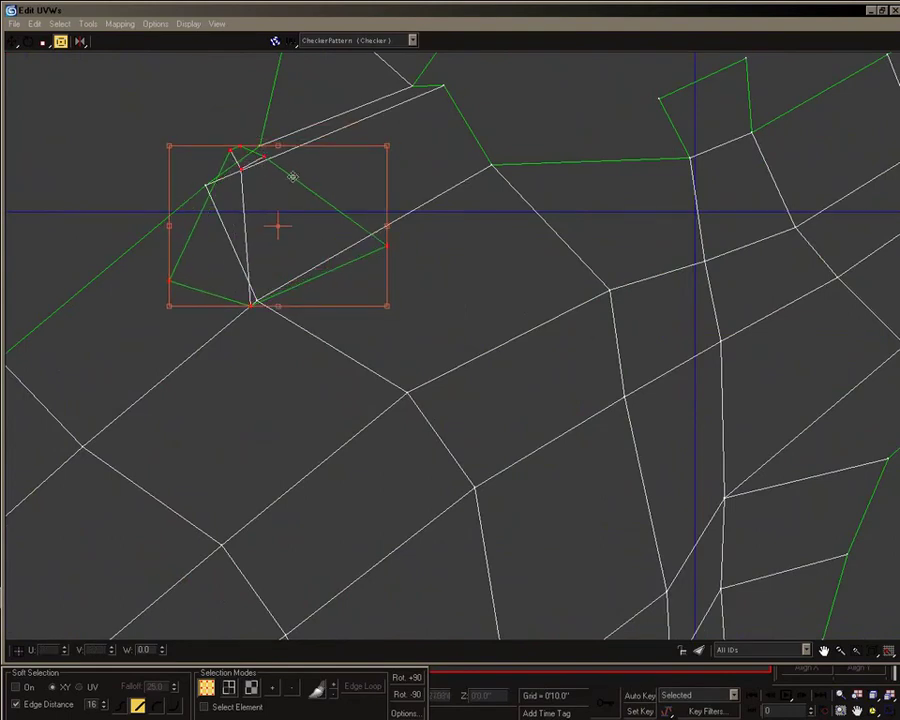
pyautogui.scroll(-9, 293, 177)
pyautogui.moveTo(321, 197); pyautogui.dragTo(452, 310, button='middle')
pyautogui.moveTo(424, 300); pyautogui.dragTo(752, 364)
# - Position the transferred fragment beside the bumpy edge of the middle appendage's right-hand shell
pyautogui.scroll(-4, 750, 380)
pyautogui.moveTo(747, 393); pyautogui.dragTo(152, 265, button='middle')
pyautogui.scroll(-1, 152, 265)
pyautogui.moveTo(160, 243); pyautogui.dragTo(521, 277)
pyautogui.moveTo(668, 347); pyautogui.dragTo(345, 140)
pyautogui.moveTo(325, 243); pyautogui.dragTo(532, 247, button='middle')
pyautogui.moveTo(700, 243); pyautogui.dragTo(532, 233)
# - Select the left-hand part of the overlapping wavy tube shells, grow the selection through the overlap and move it clear of the right-hand part
pyautogui.moveTo(562, 446); pyautogui.dragTo(438, 285, button='middle')
pyautogui.scroll(-4, 438, 285)
pyautogui.moveTo(225, 544); pyautogui.dragTo(275, 389, button='middle')
pyautogui.scroll(5, 343, 352)
pyautogui.moveTo(54, 271); pyautogui.dragTo(341, 472)
pyautogui.scroll(5, 352, 476)
pyautogui.moveTo(436, 222); pyautogui.dragTo(407, 392, button='middle')
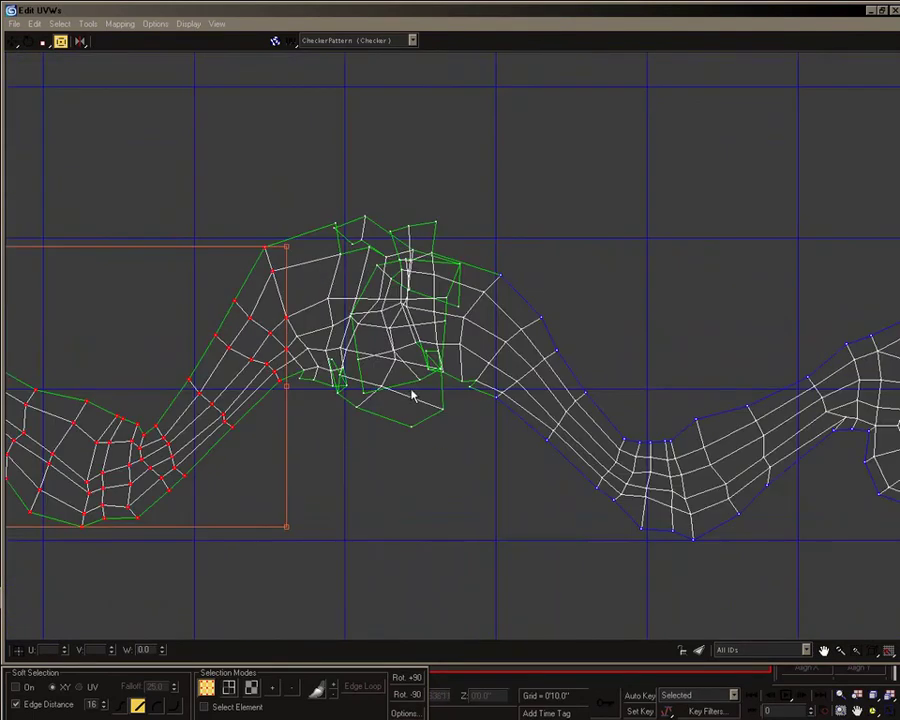
pyautogui.hotkey('ctrl', 'pageup')
pyautogui.hotkey('ctrl', 'pageup')
pyautogui.press('=')
pyautogui.press('-')
pyautogui.press('-')
pyautogui.moveTo(409, 362); pyautogui.dragTo(243, 315)
# - Pull the stretched connecting faces' vertices into the gap beside the left-hand tube shell and break the shared corner vertex
pyautogui.moveTo(460, 307); pyautogui.dragTo(389, 269)
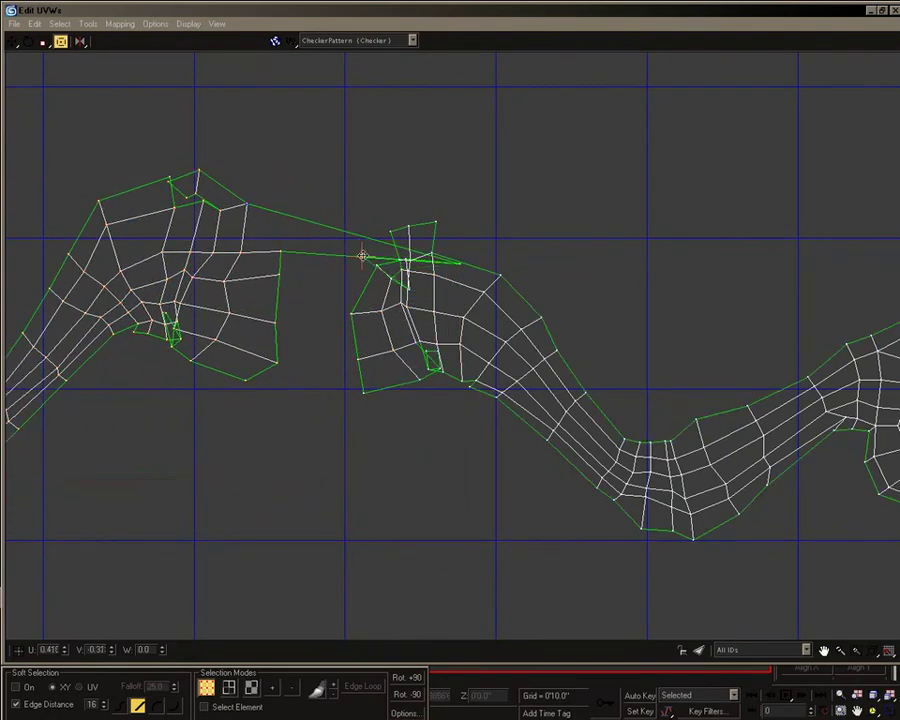
pyautogui.moveTo(461, 265); pyautogui.dragTo(275, 219)
pyautogui.moveTo(452, 292); pyautogui.dragTo(299, 249)
pyautogui.moveTo(409, 290); pyautogui.dragTo(322, 250)
pyautogui.moveTo(405, 260); pyautogui.dragTo(287, 212)
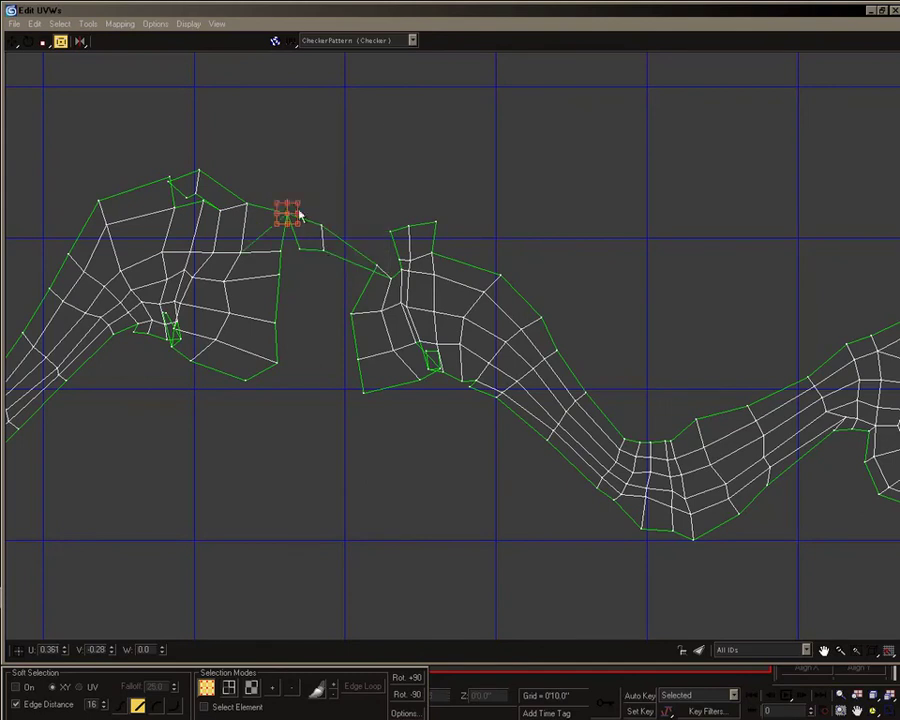
pyautogui.click(287, 213)
pyautogui.rightClick(294, 182)
pyautogui.click(319, 245)
# - Move the vertices of the small overlapping faces along the left-hand tube shell's edge to untangle them
pyautogui.moveTo(290, 269); pyautogui.dragTo(338, 301, button='middle')
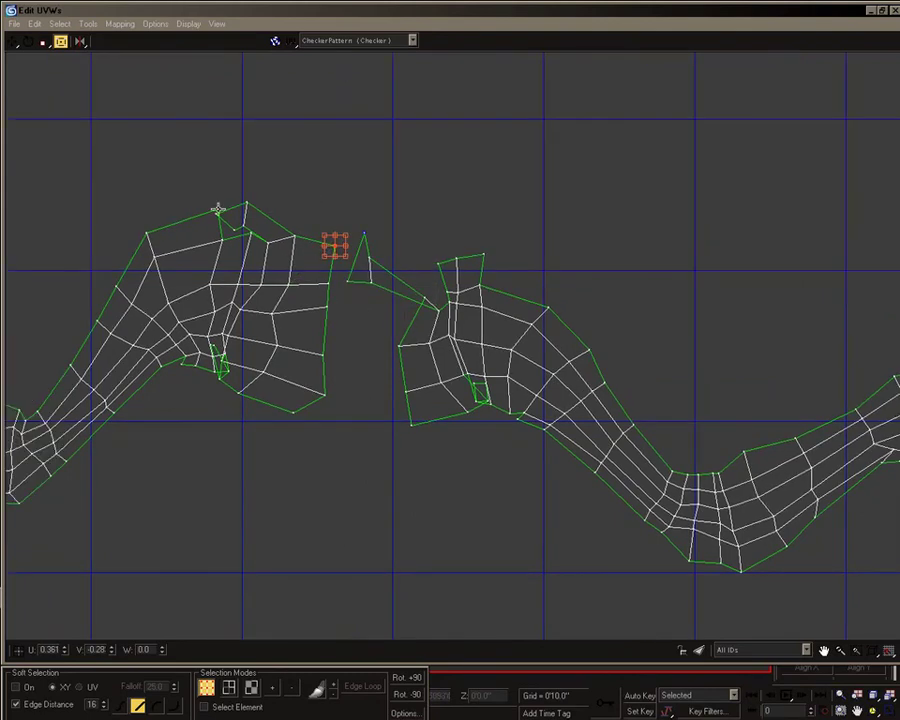
pyautogui.moveTo(248, 235); pyautogui.dragTo(241, 245)
pyautogui.moveTo(222, 354); pyautogui.dragTo(264, 274, button='middle')
pyautogui.moveTo(254, 265); pyautogui.dragTo(261, 303)
pyautogui.scroll(7, 252, 324)
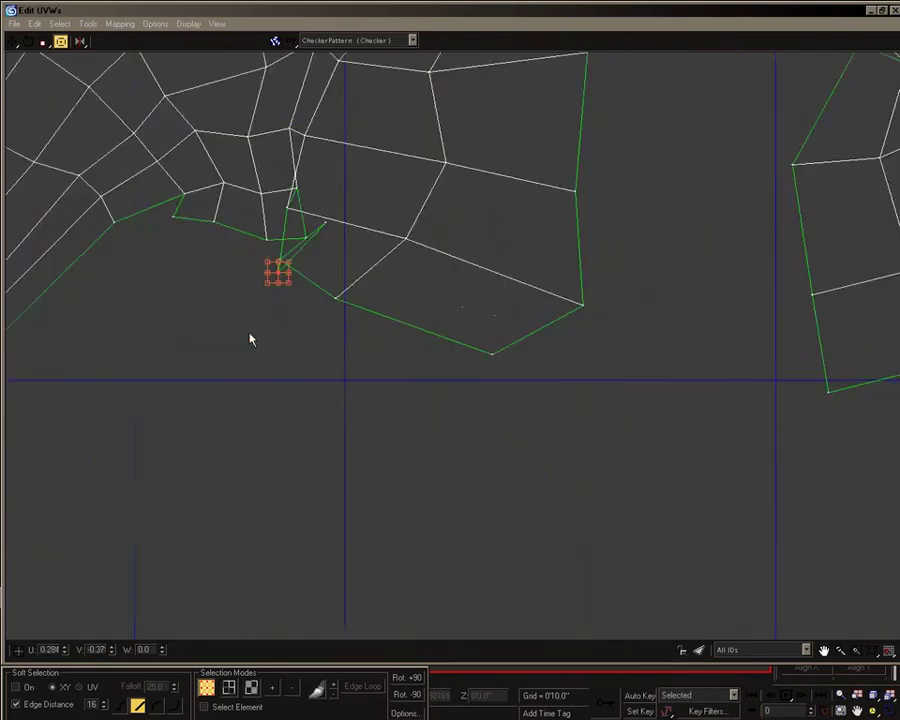
pyautogui.moveTo(389, 158); pyautogui.dragTo(320, 252)
# - Spread three vertices near the left-hand tube shell's separated end to even out its faces
pyautogui.moveTo(355, 256); pyautogui.dragTo(370, 424, button='middle')
pyautogui.scroll(-5, 370, 410)
pyautogui.moveTo(362, 239); pyautogui.dragTo(418, 243)
pyautogui.moveTo(341, 333); pyautogui.dragTo(416, 321)
pyautogui.moveTo(331, 403); pyautogui.dragTo(384, 416)
pyautogui.scroll(-1, 436, 406)
# - Rearrange the stray vertices at the right-hand tube shell's separated upper end to untangle its connecting faces
pyautogui.moveTo(436, 406); pyautogui.dragTo(475, 430, button='middle')
pyautogui.scroll(-5, 475, 430)
pyautogui.moveTo(350, 486); pyautogui.dragTo(478, 373, button='middle')
pyautogui.scroll(2, 808, 425)
pyautogui.moveTo(808, 425); pyautogui.dragTo(379, 545, button='middle')
pyautogui.scroll(3, 281, 328)
pyautogui.moveTo(281, 328); pyautogui.dragTo(342, 555, button='middle')
pyautogui.moveTo(195, 357); pyautogui.dragTo(331, 385)
pyautogui.moveTo(318, 444); pyautogui.dragTo(276, 472)
pyautogui.click(331, 385)
pyautogui.moveTo(331, 385); pyautogui.dragTo(205, 470)
pyautogui.moveTo(147, 407); pyautogui.dragTo(317, 370)
pyautogui.moveTo(200, 409); pyautogui.dragTo(329, 414)
pyautogui.click(183, 299)
pyautogui.moveTo(180, 297); pyautogui.dragTo(276, 377)
pyautogui.moveTo(205, 470); pyautogui.dragTo(276, 440)
# - Move the corner vertex of the small overlapping quad on the right-hand tube shell's lower edge outward
pyautogui.moveTo(430, 610); pyautogui.dragTo(311, 310, button='middle')
pyautogui.scroll(2, 334, 400)
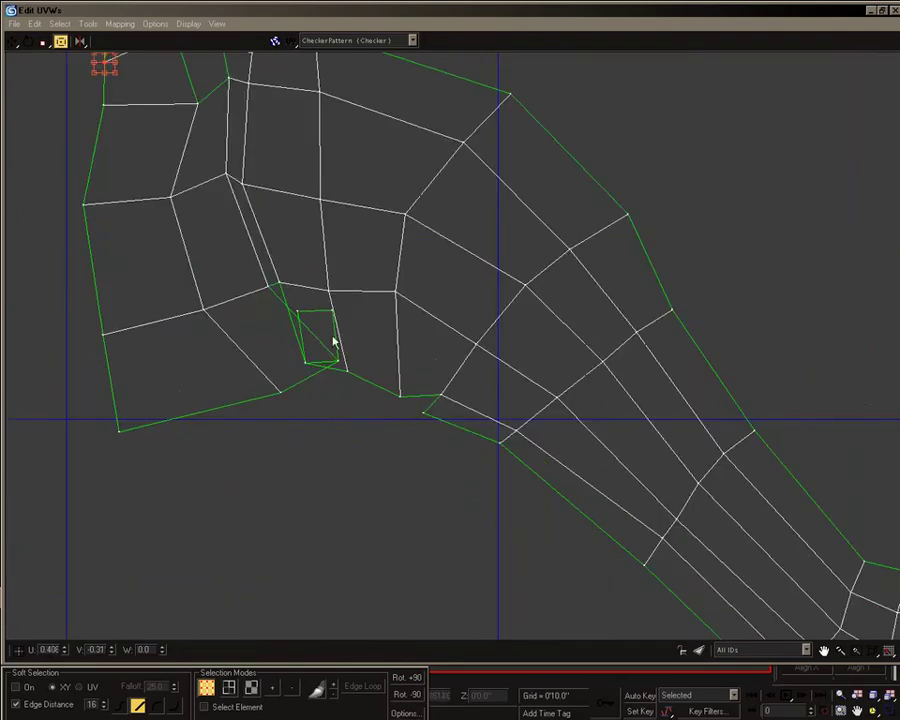
pyautogui.moveTo(282, 330); pyautogui.dragTo(329, 404)
pyautogui.moveTo(551, 534); pyautogui.dragTo(312, 320, button='middle')
pyautogui.scroll(-9, 312, 320)
pyautogui.moveTo(511, 388); pyautogui.dragTo(403, 466, button='middle')
# - Box-select the next cluster of UV vertices, move it to its new place and fine-tune its individual vertices
pyautogui.moveTo(594, 534); pyautogui.dragTo(320, 352)
pyautogui.moveTo(461, 460); pyautogui.dragTo(226, 386)
pyautogui.moveTo(321, 371); pyautogui.dragTo(317, 342)
pyautogui.moveTo(265, 359); pyautogui.dragTo(260, 349)
pyautogui.moveTo(315, 364); pyautogui.dragTo(315, 359)
pyautogui.moveTo(277, 361); pyautogui.dragTo(277, 366)
# - Box-select the remaining groups of UV vertices one after another and reposition each group among the shells
pyautogui.scroll(-6, 466, 448)
pyautogui.moveTo(438, 504); pyautogui.dragTo(282, 375)
pyautogui.moveTo(342, 426); pyautogui.dragTo(305, 346)
pyautogui.scroll(6, 484, 320)
pyautogui.moveTo(613, 418); pyautogui.dragTo(562, 500, button='middle')
pyautogui.moveTo(683, 532); pyautogui.dragTo(493, 329)
pyautogui.moveTo(412, 437); pyautogui.dragTo(486, 465, button='middle')
pyautogui.moveTo(625, 432); pyautogui.dragTo(125, 528)
pyautogui.scroll(-5, 300, 500)
pyautogui.moveTo(415, 520); pyautogui.dragTo(649, 482, button='middle')
pyautogui.moveTo(702, 472); pyautogui.dragTo(624, 385)
pyautogui.moveTo(673, 424); pyautogui.dragTo(402, 489)
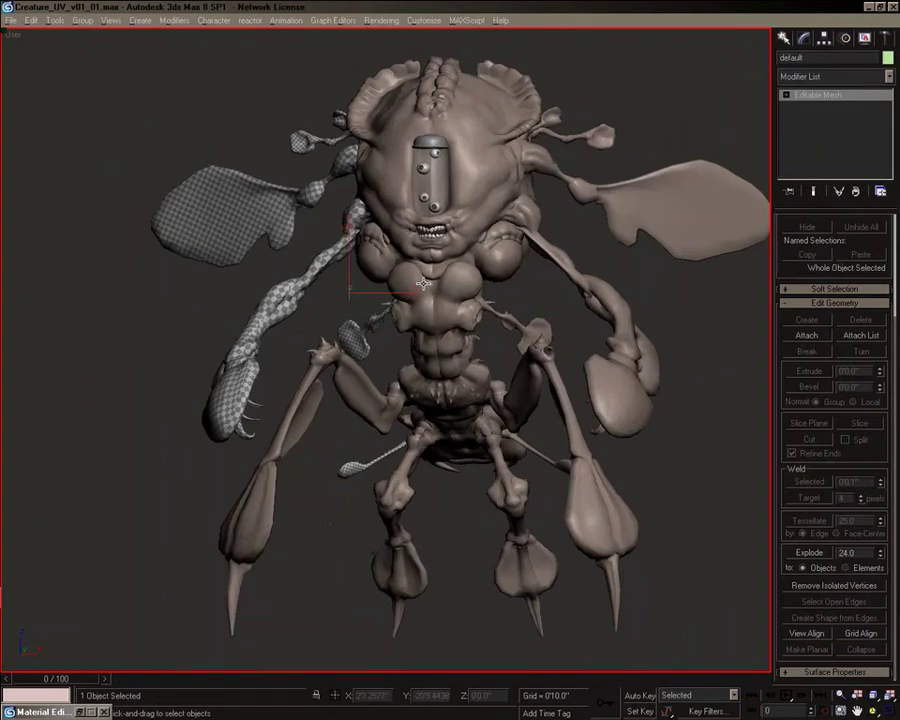
# - Examine the checker pattern on the creature's mapped arms, wings and legs from the front
pyautogui.keyDown('alt'); pyautogui.moveTo(600, 300); pyautogui.dragTo(660, 310, button='middle'); pyautogui.keyUp('alt')
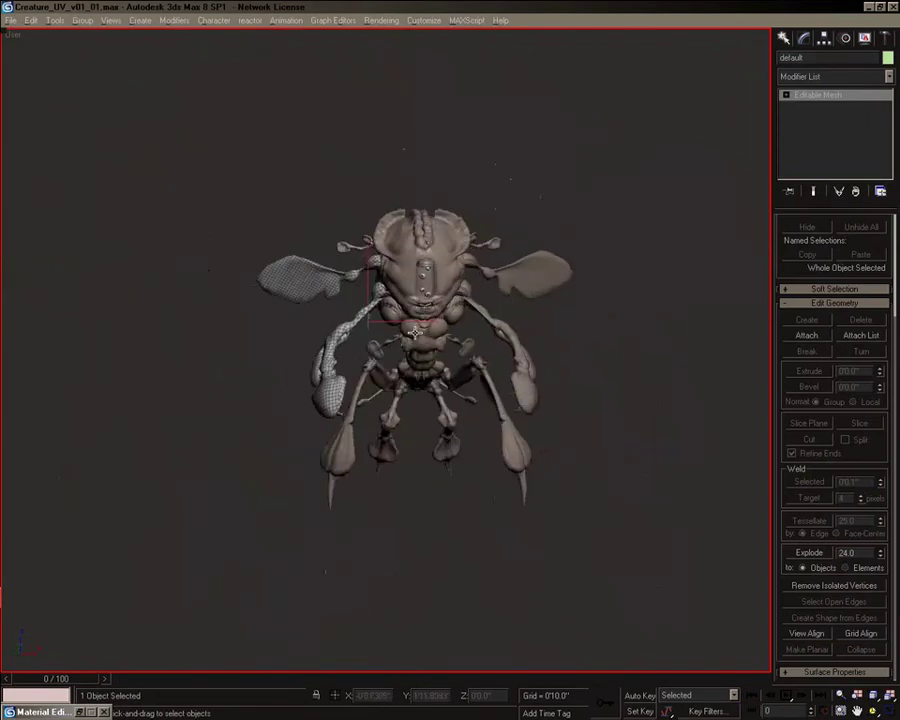
pyautogui.scroll(2, 416, 333)
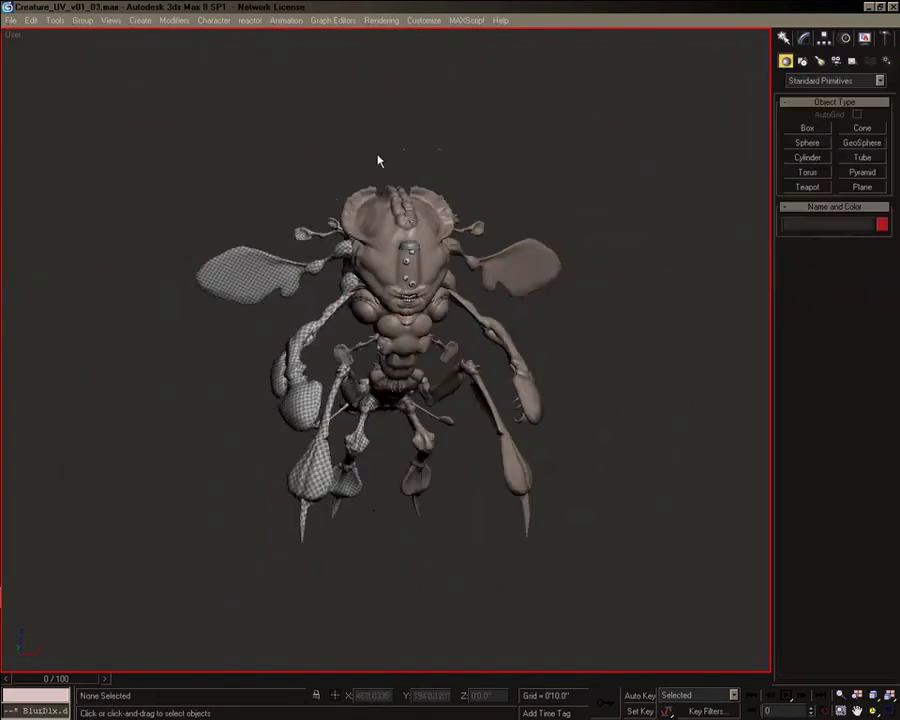
pyautogui.keyDown('alt'); pyautogui.moveTo(378, 157); pyautogui.dragTo(354, 177, button='middle'); pyautogui.keyUp('alt')
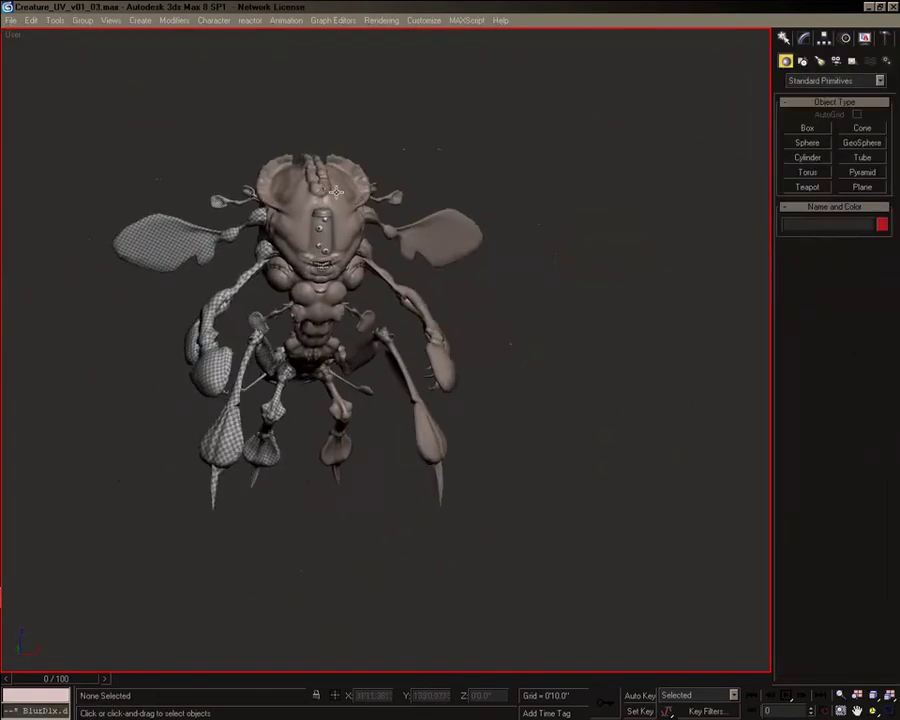
pyautogui.scroll(3, 412, 193)
pyautogui.moveTo(412, 193); pyautogui.dragTo(423, 248, button='middle')
pyautogui.keyDown('alt'); pyautogui.moveTo(281, 326); pyautogui.dragTo(314, 312, button='middle'); pyautogui.keyUp('alt')
# - Open the UV layout of LegA in a maximized editor and examine its leg shells
pyautogui.click(292, 374)
pyautogui.click(804, 39)
pyautogui.click(832, 384)
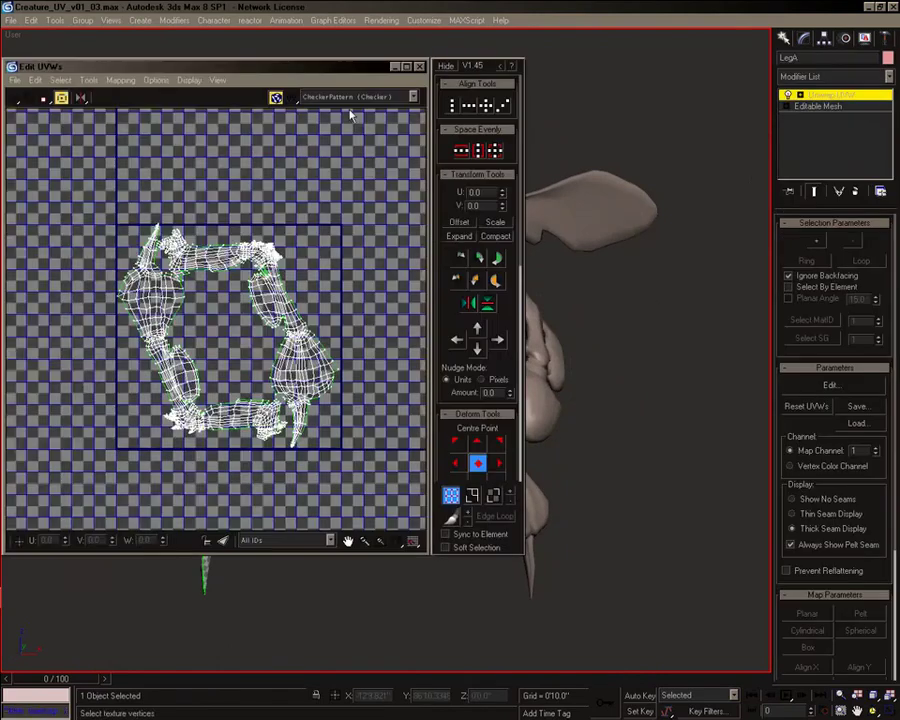
pyautogui.click(408, 68)
pyautogui.scroll(6, 450, 234)
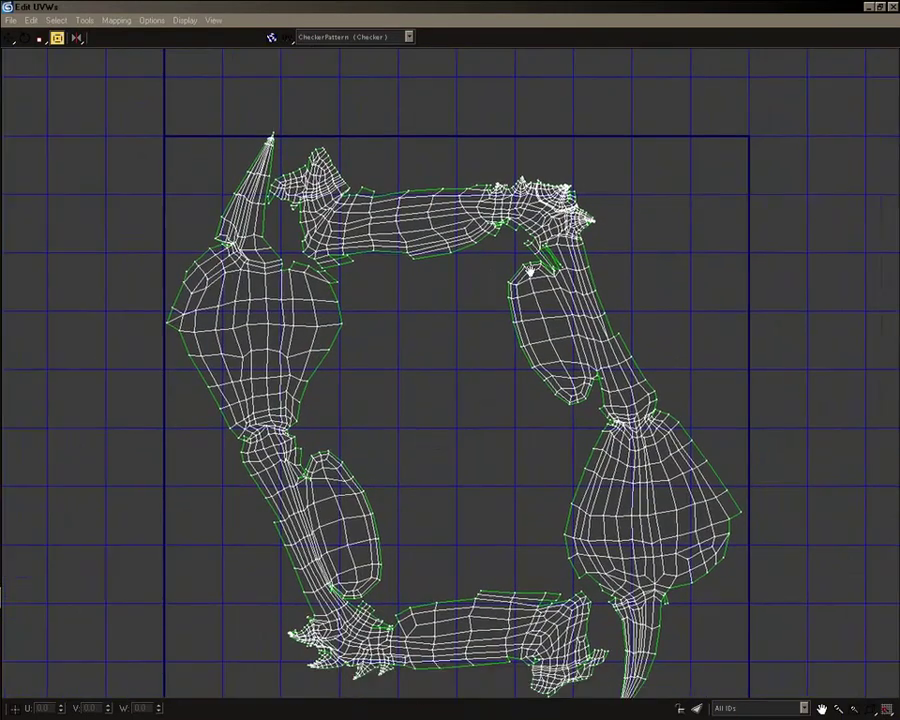
pyautogui.scroll(4, 630, 312)
pyautogui.scroll(-4, 650, 412)
pyautogui.moveTo(595, 301); pyautogui.dragTo(713, 318, button='middle')
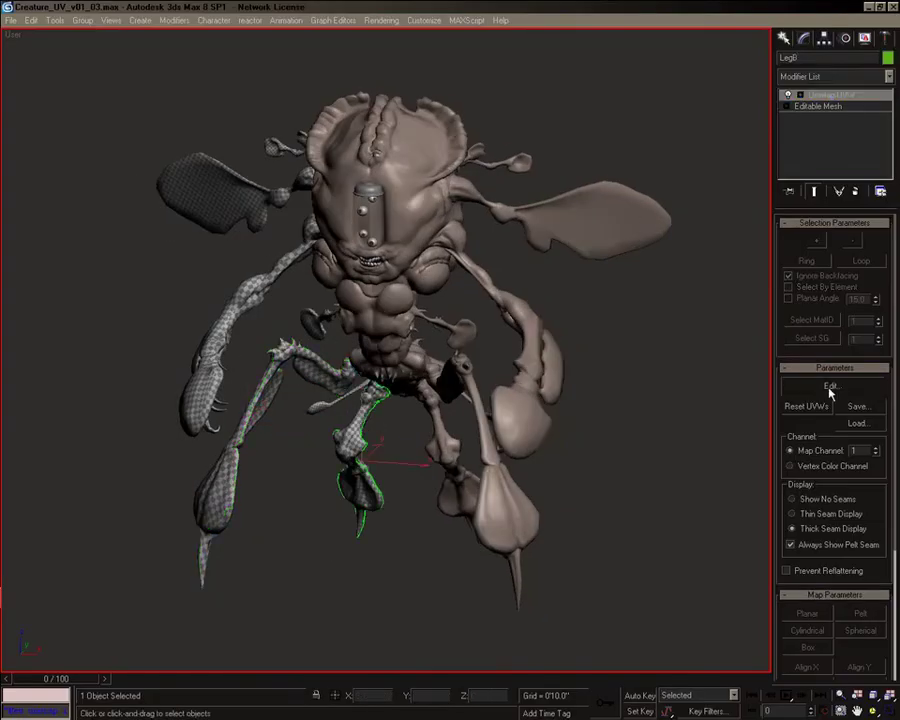
# - Open the UV layout of LegB and examine its shells
pyautogui.click(828, 386)
pyautogui.scroll(3, 597, 376)
pyautogui.moveTo(597, 376); pyautogui.dragTo(609, 395, button='middle')
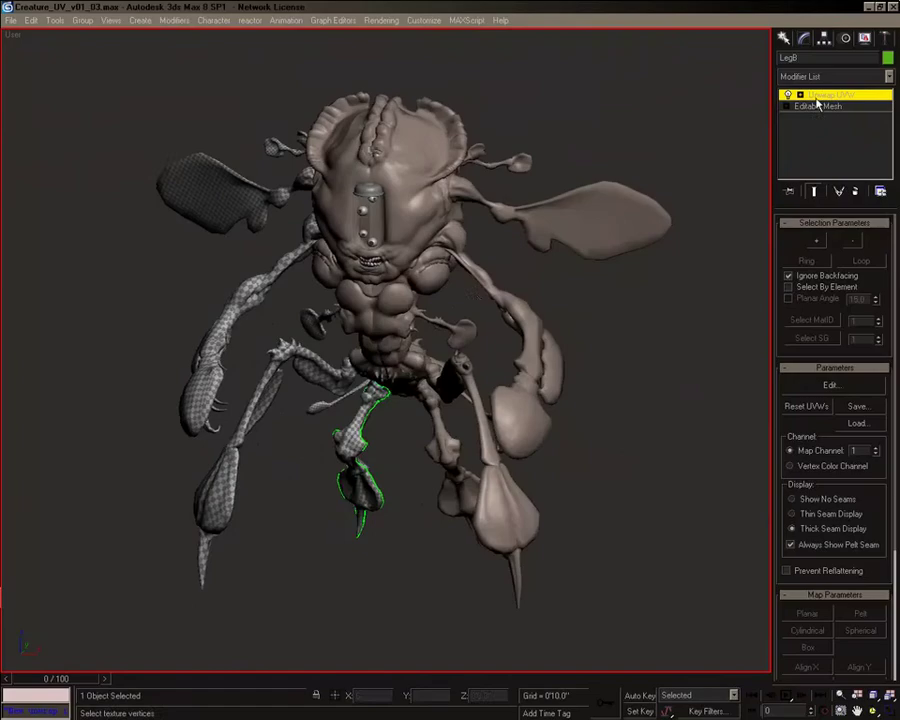
# - Inspect the front polygon selection in TopBody's Editable Poly from several sides and isolate the object
pyautogui.keyDown('alt'); pyautogui.moveTo(400, 300); pyautogui.dragTo(382, 207, button='middle'); pyautogui.keyUp('alt')
pyautogui.scroll(3, 382, 207)
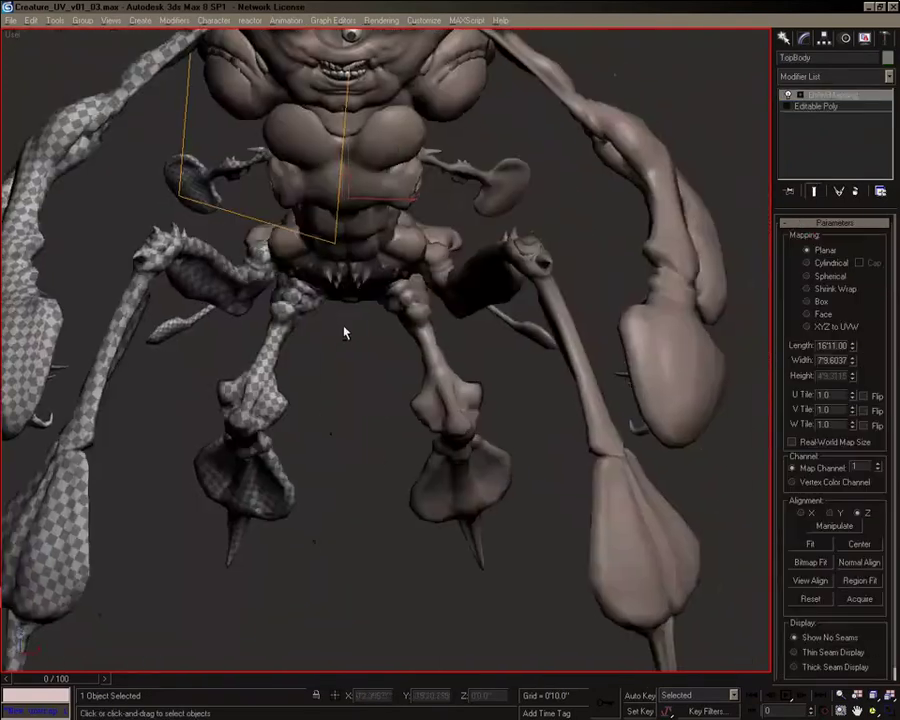
pyautogui.keyDown('alt'); pyautogui.moveTo(346, 333); pyautogui.dragTo(405, 254, button='middle'); pyautogui.keyUp('alt')
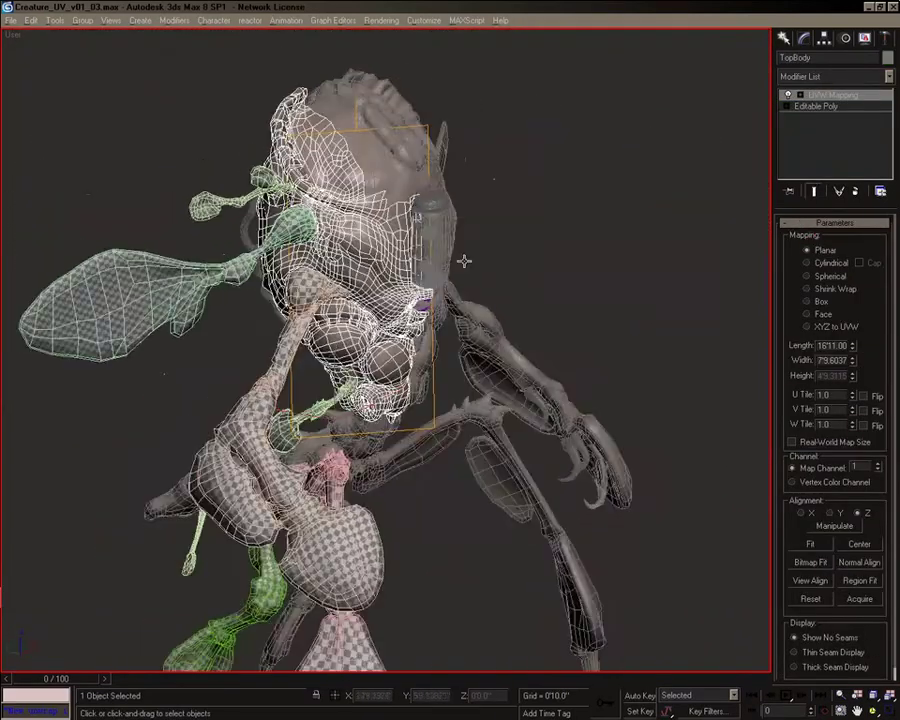
pyautogui.keyDown('alt'); pyautogui.moveTo(462, 258); pyautogui.dragTo(340, 400, button='middle'); pyautogui.keyUp('alt')
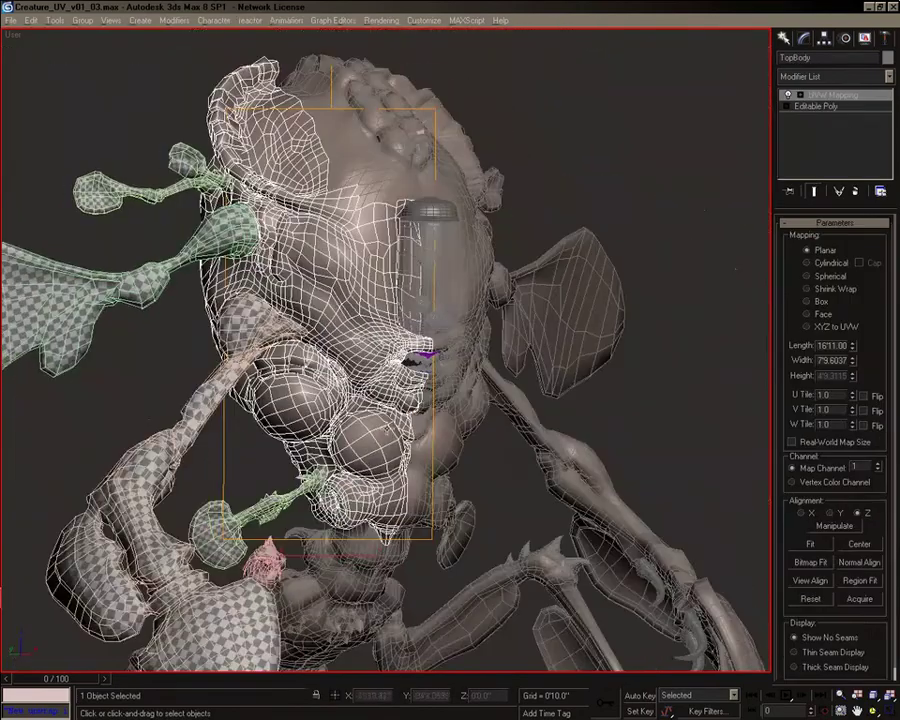
pyautogui.click(835, 106)
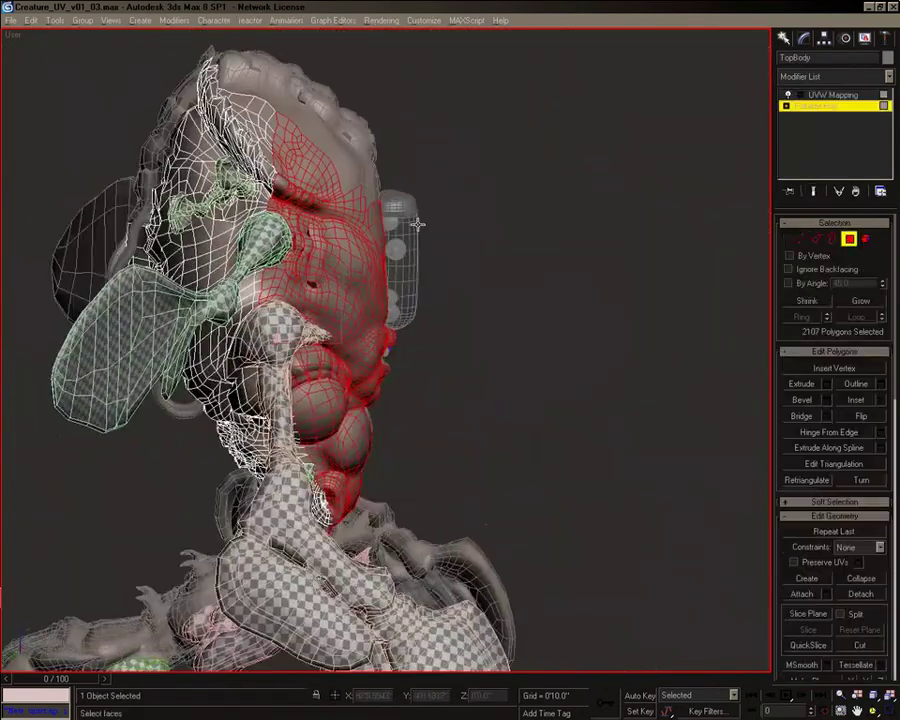
pyautogui.rightClick(476, 180)
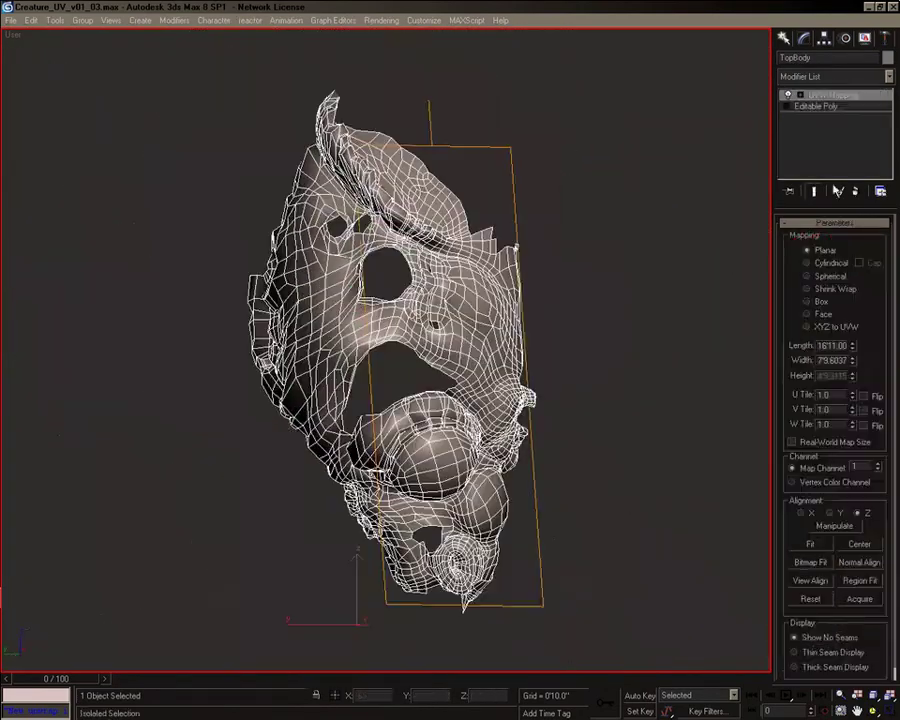
# - Check the front polygon selection on the isolated TopBody and collapse its planar UVW Mapping into the Editable Poly
pyautogui.click(828, 106)
pyautogui.click(849, 240)
pyautogui.keyDown('alt'); pyautogui.moveTo(480, 270); pyautogui.dragTo(427, 225, button='middle'); pyautogui.keyUp('alt')
pyautogui.click(831, 95)
pyautogui.rightClick(825, 95)
pyautogui.click(752, 209)
pyautogui.moveTo(476, 172); pyautogui.dragTo(540, 258, button='middle')
# - Invert TopBody's polygon selection to the rear faces and apply a new planar UVW Mapping modifier to them
pyautogui.click(849, 240)
pyautogui.click(37, 21)
pyautogui.click(74, 148)
pyautogui.keyDown('alt'); pyautogui.moveTo(285, 225); pyautogui.dragTo(381, 226, button='middle'); pyautogui.keyUp('alt')
pyautogui.rightClick(381, 226)
pyautogui.click(422, 344)
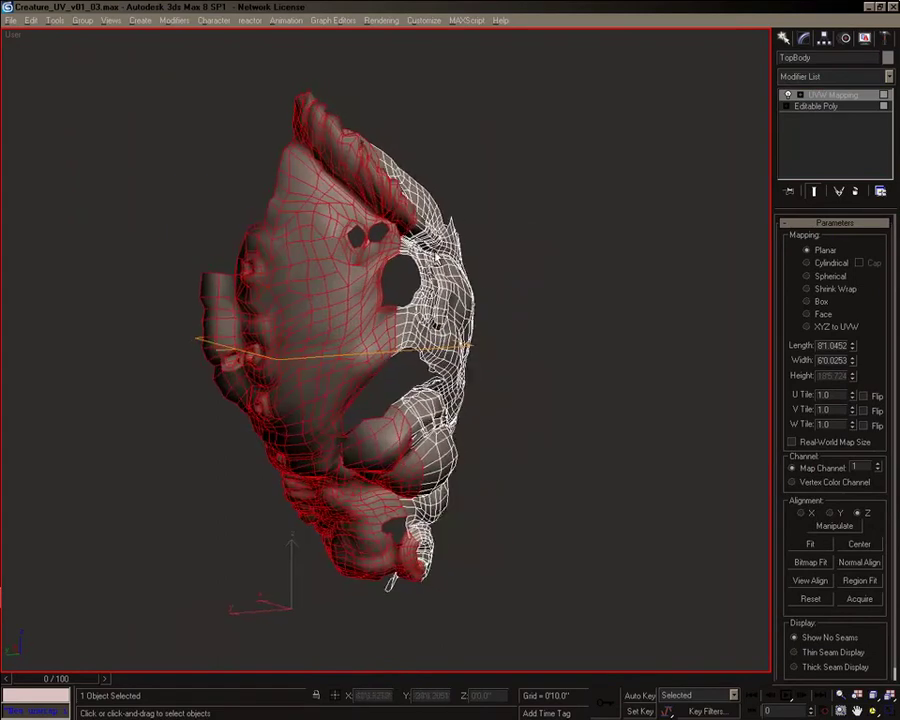